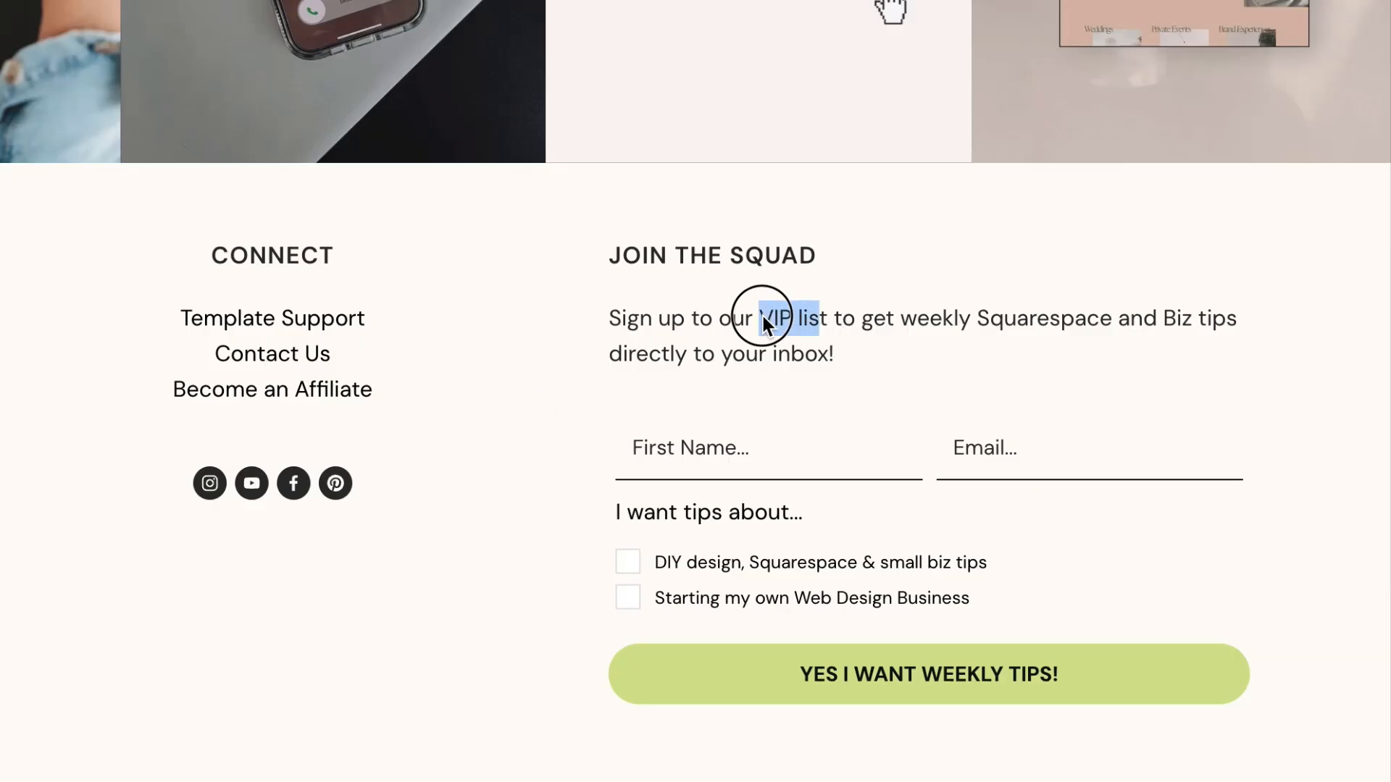
- Examine the VIP list sign-up in the Big Cat Creative footer and the giveaway sign-up text on the Shelley Studio site
{"action": "left_click", "coordinate": [833, 330]}
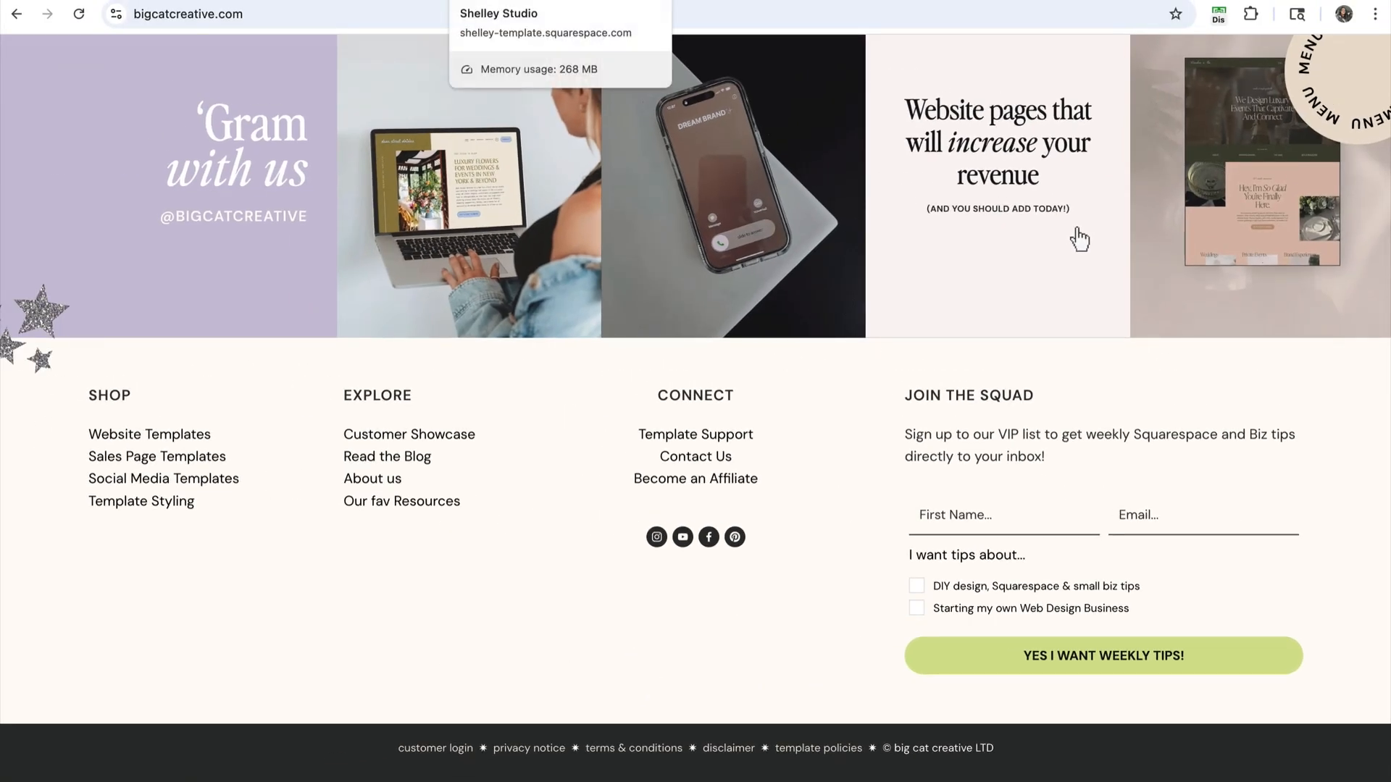
{"action": "left_click", "coordinate": [550, 2]}
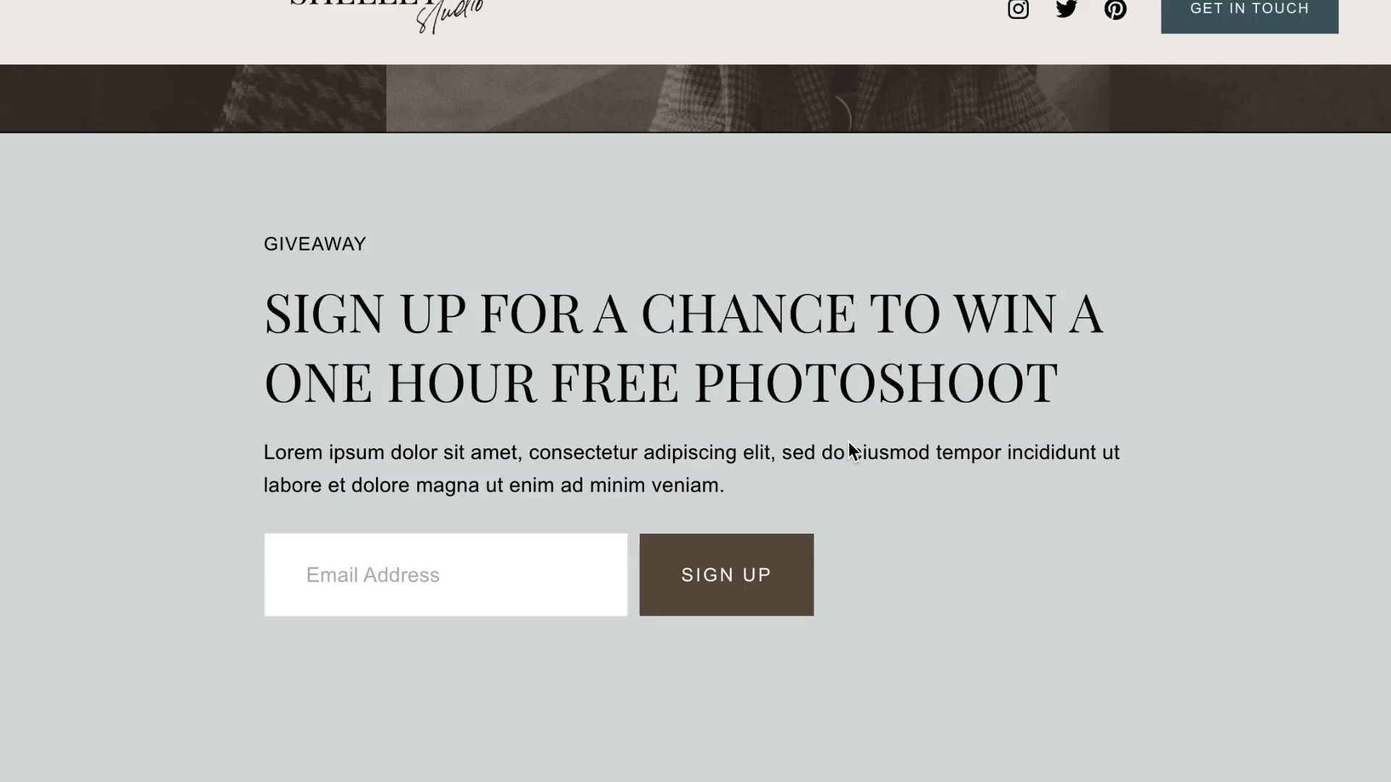
{"action": "double_click", "coordinate": [254, 239]}
{"action": "left_click", "coordinate": [338, 248]}
{"action": "left_click_drag", "start_coordinate": [1060, 380], "coordinate": [301, 432]}
{"action": "left_click", "coordinate": [334, 452]}
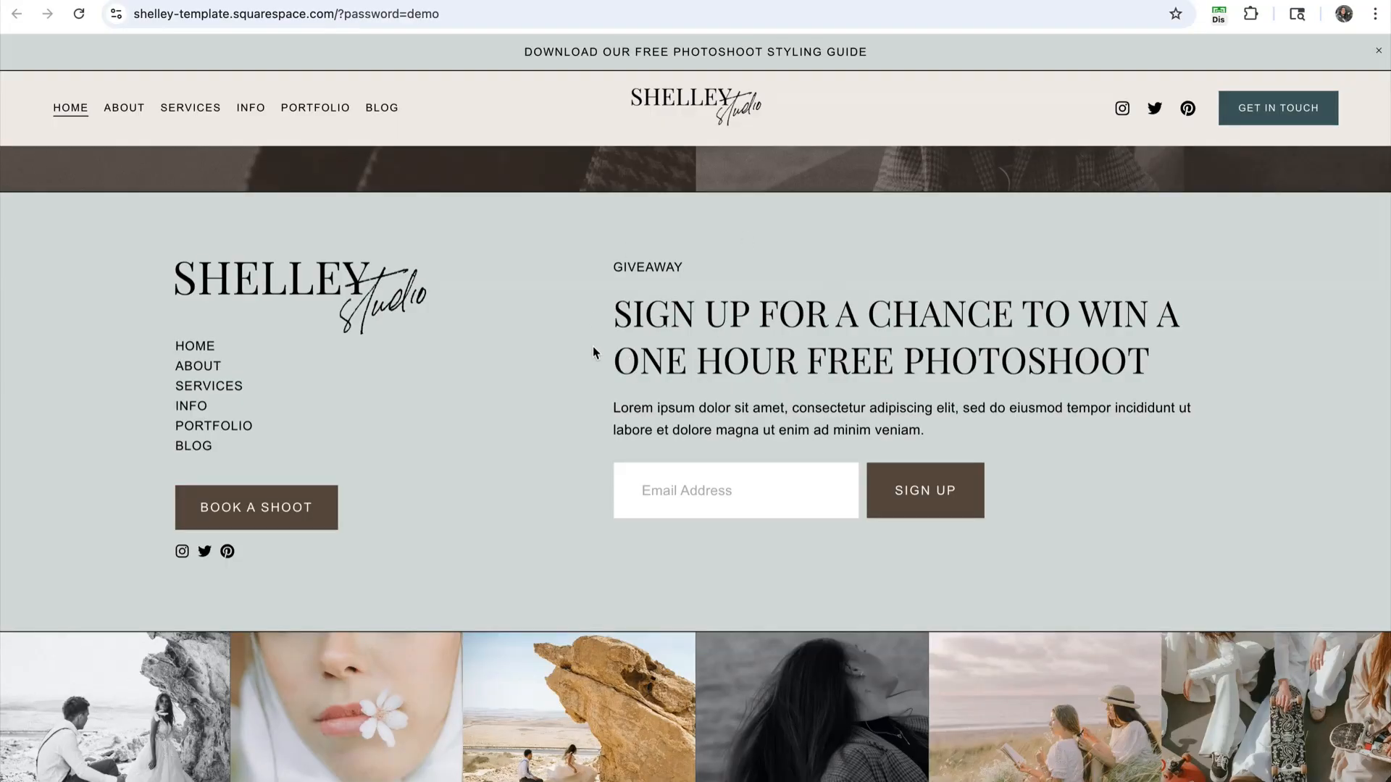
- Switch to the Mailchimp website and look over its home page down to the business recommendations
{"action": "left_click", "coordinate": [355, 1]}
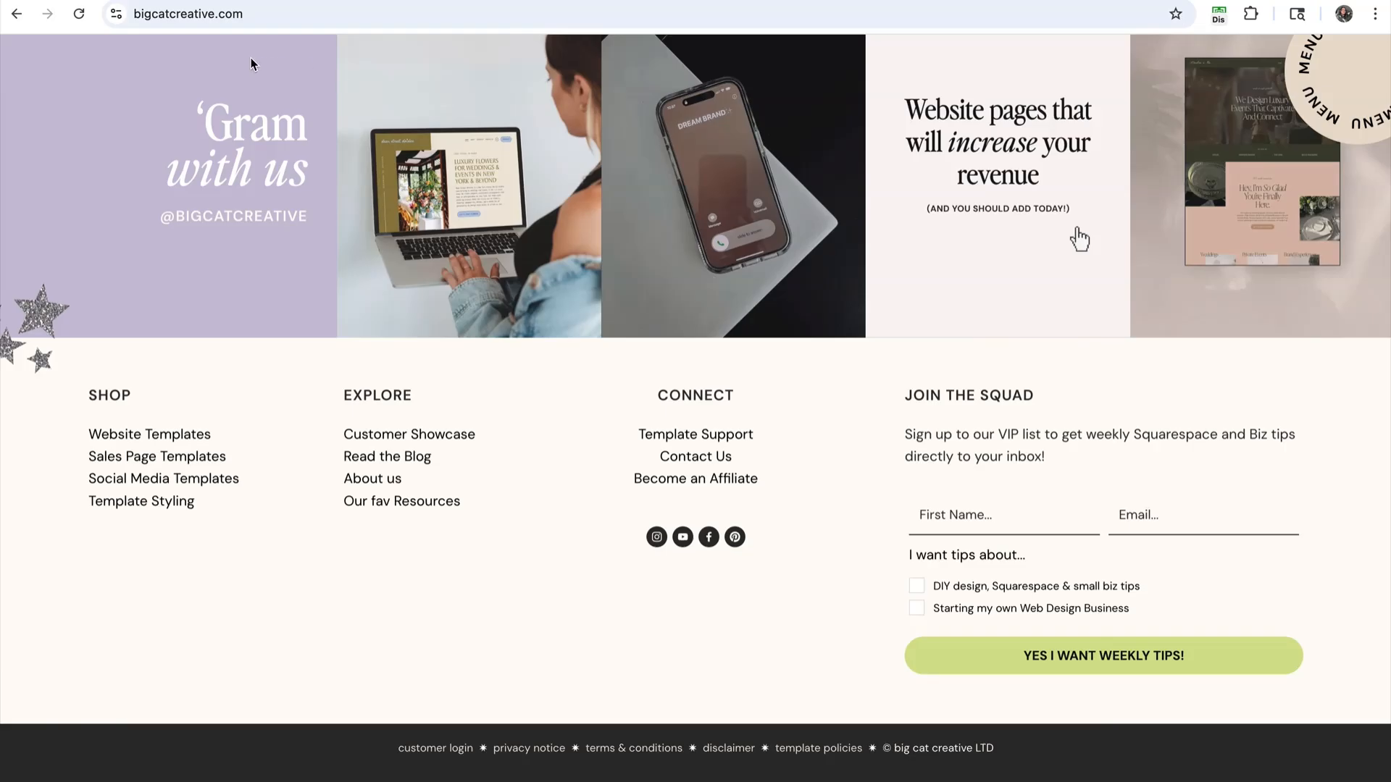
{"action": "left_click", "coordinate": [254, 1]}
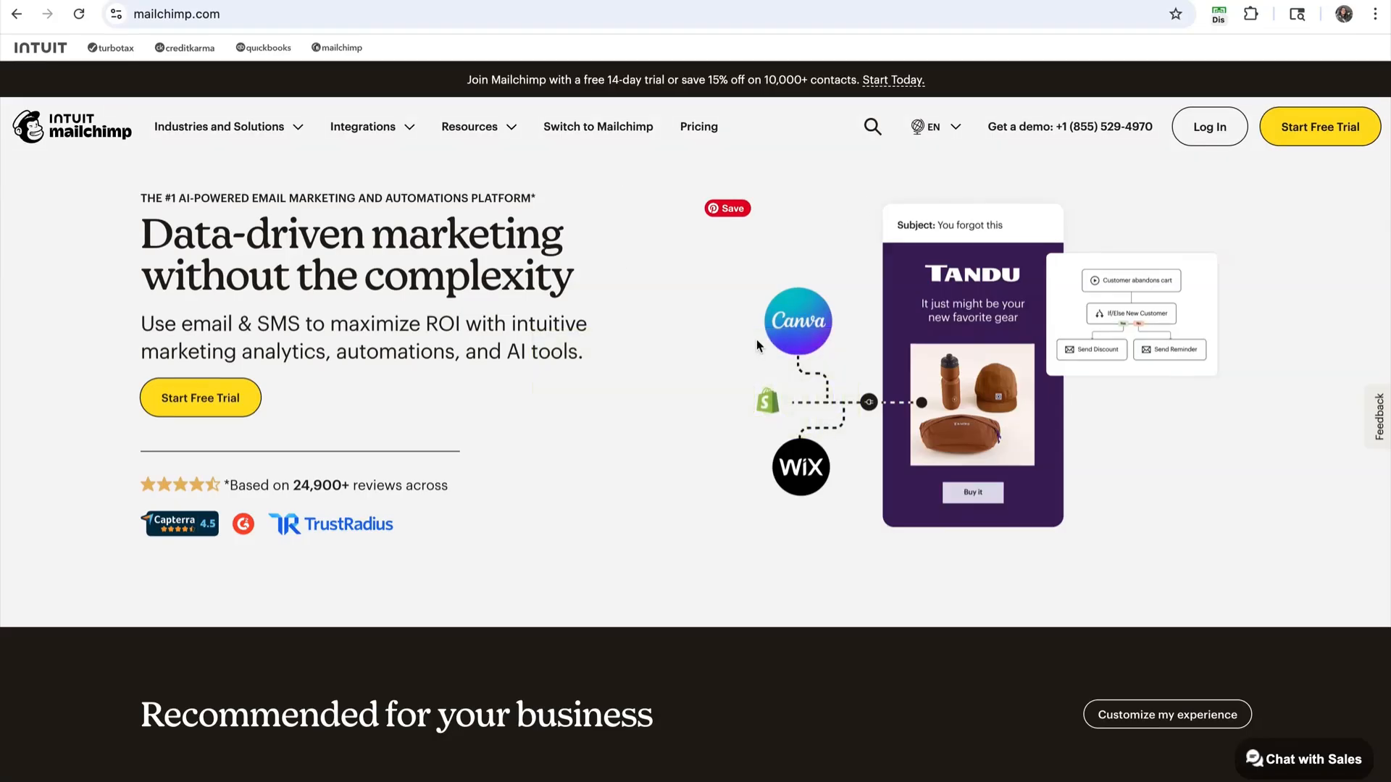
{"action": "scroll", "coordinate": [749, 458], "scroll_direction": "down", "scroll_amount": 3}
{"action": "scroll", "coordinate": [748, 450], "scroll_direction": "down", "scroll_amount": 4}
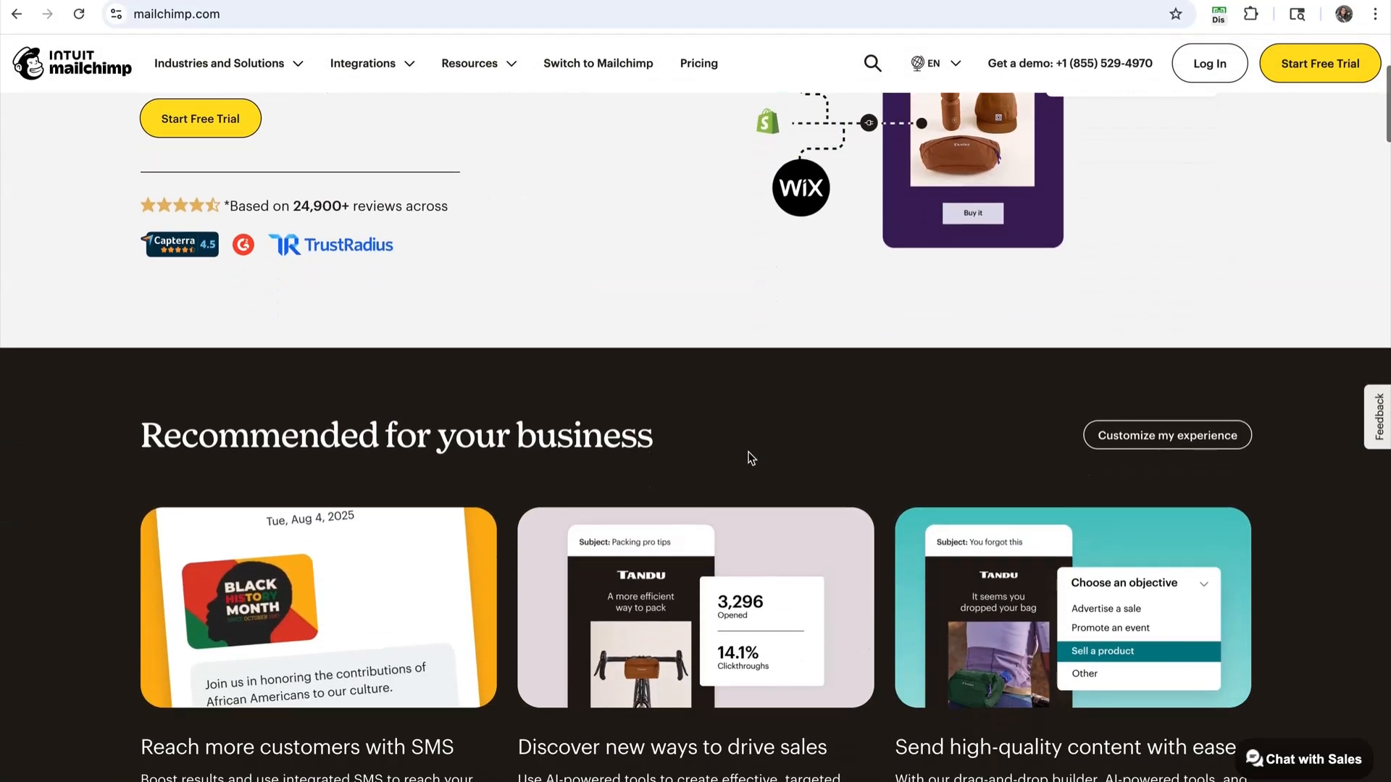
{"action": "scroll", "coordinate": [749, 458], "scroll_direction": "down", "scroll_amount": 2}
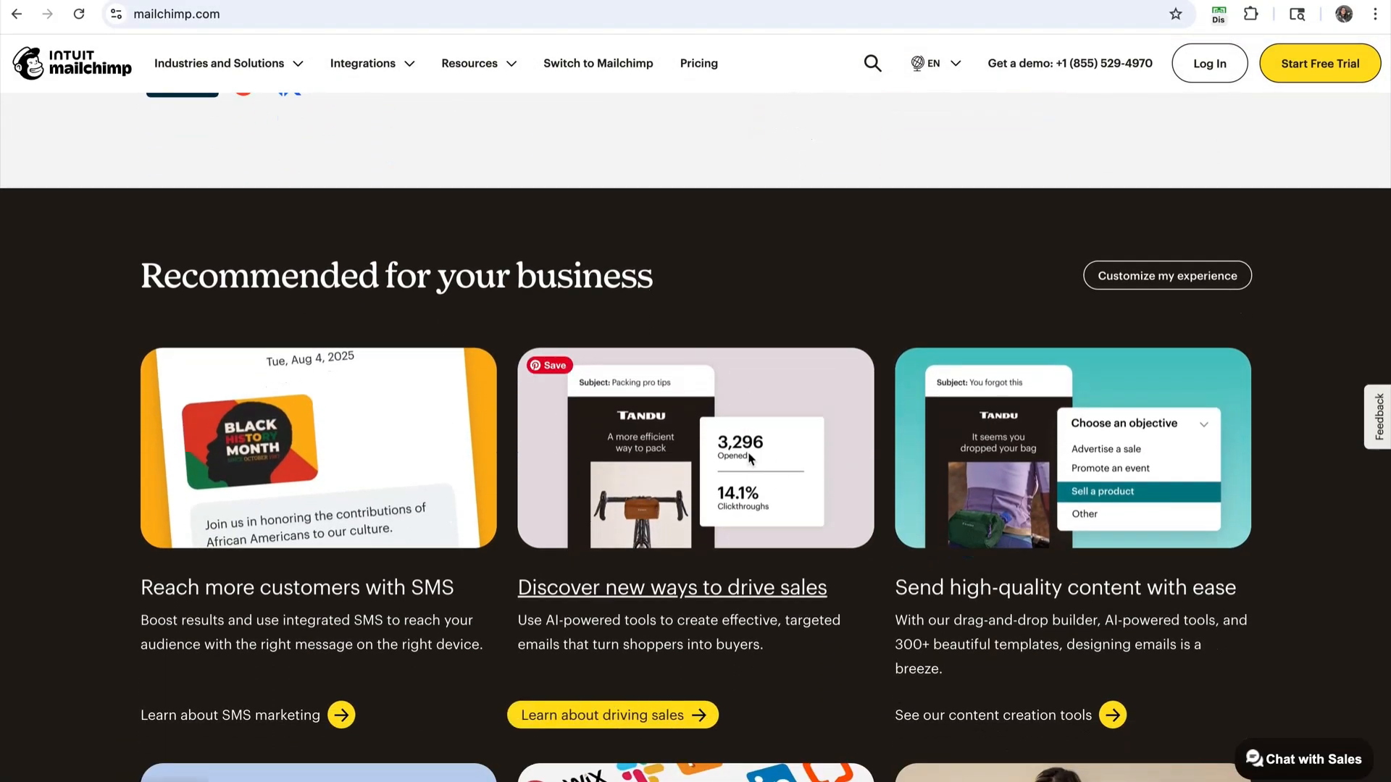
{"action": "scroll", "coordinate": [749, 458], "scroll_direction": "up", "scroll_amount": 4}
{"action": "scroll", "coordinate": [749, 458], "scroll_direction": "up", "scroll_amount": 3}
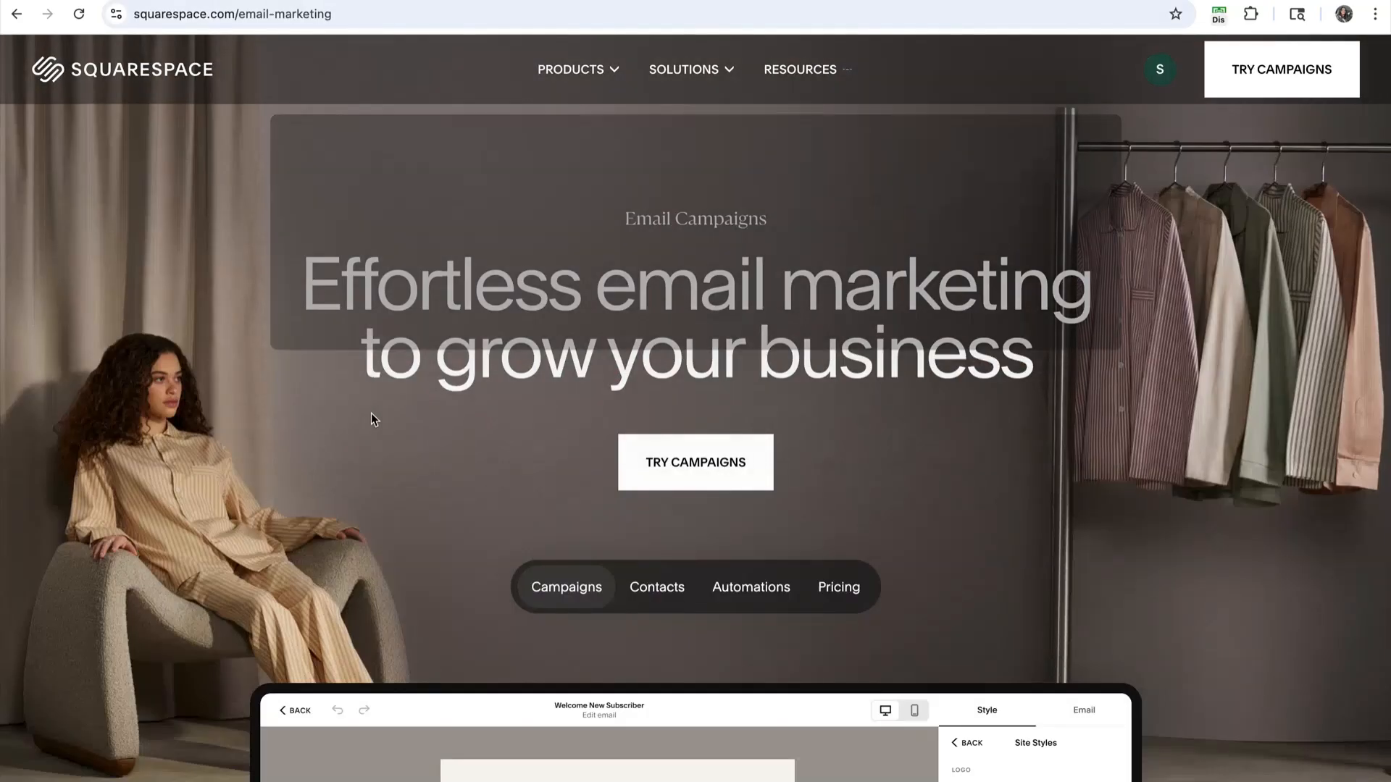
- Look over the Squarespace Email Campaigns page and its email editor preview
{"action": "scroll", "coordinate": [279, 441], "scroll_direction": "down", "scroll_amount": 1}
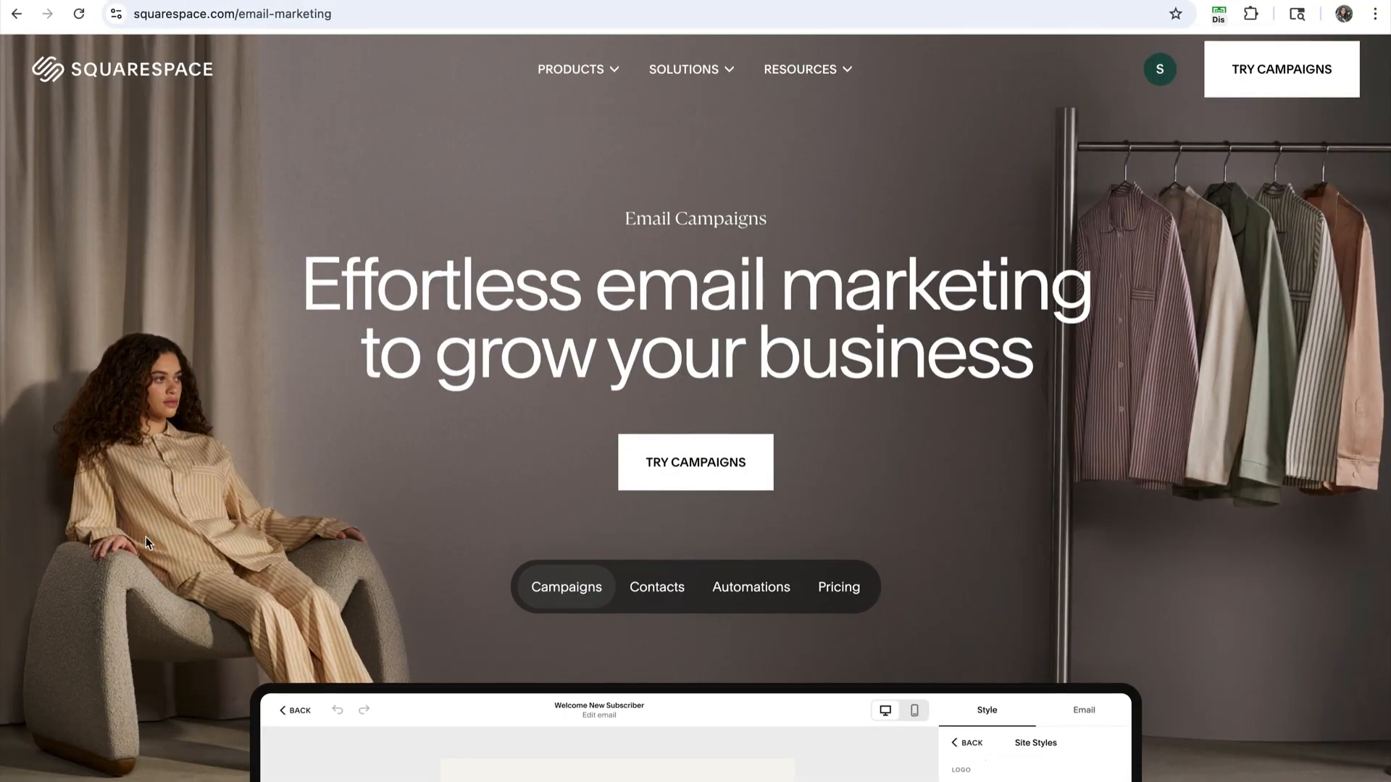
{"action": "scroll", "coordinate": [145, 536], "scroll_direction": "down", "scroll_amount": 4}
{"action": "scroll", "coordinate": [149, 543], "scroll_direction": "down", "scroll_amount": 6}
{"action": "scroll", "coordinate": [151, 542], "scroll_direction": "down", "scroll_amount": 2}
{"action": "scroll", "coordinate": [151, 542], "scroll_direction": "up", "scroll_amount": 3}
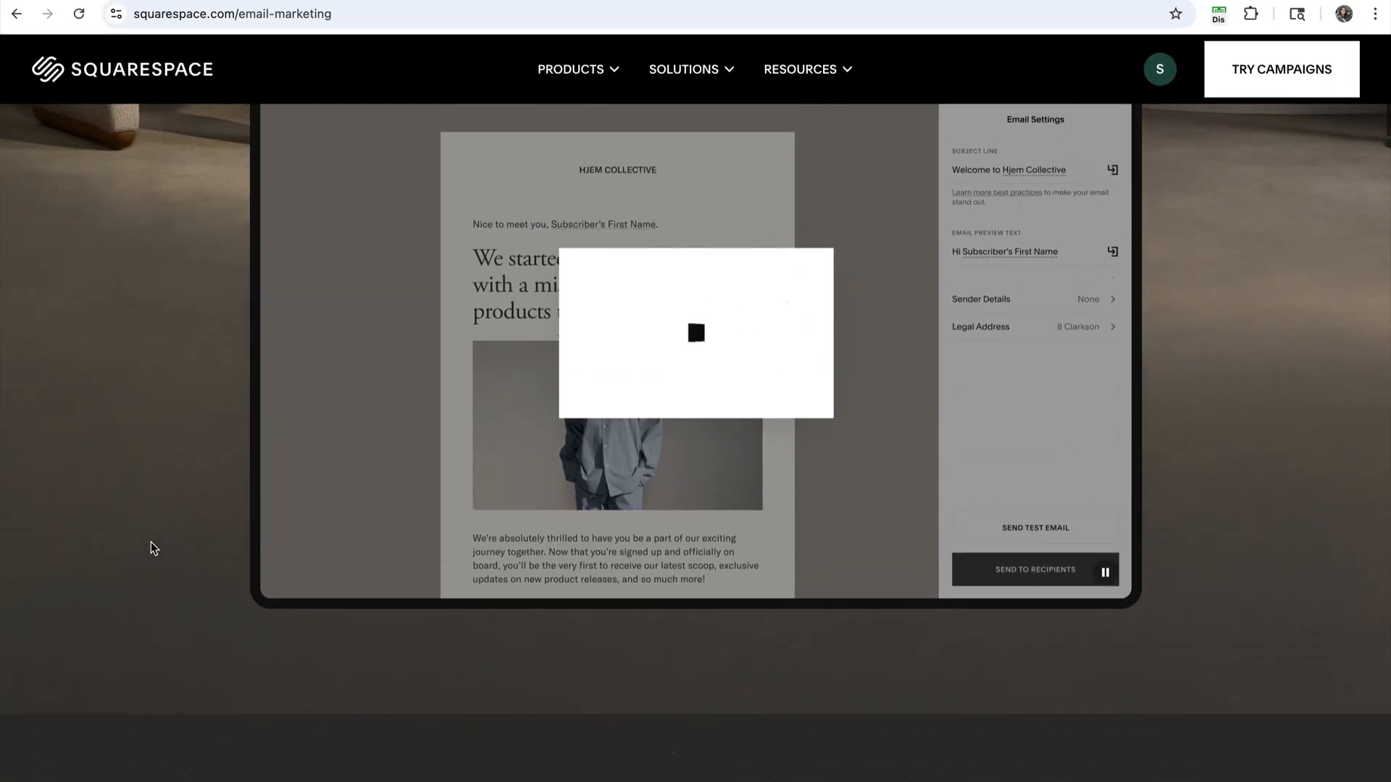
{"action": "scroll", "coordinate": [150, 542], "scroll_direction": "up", "scroll_amount": 6}
{"action": "scroll", "coordinate": [150, 548], "scroll_direction": "up", "scroll_amount": 1}
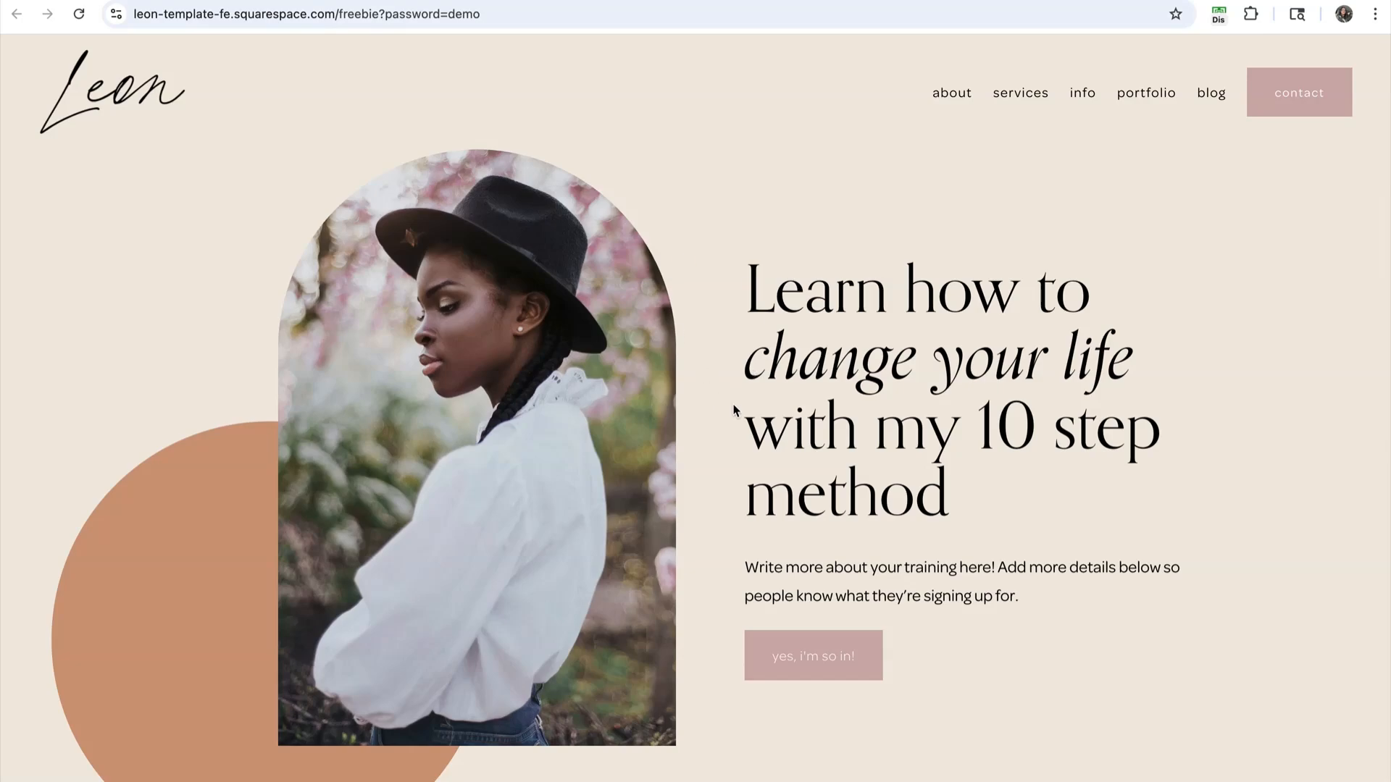
- Examine the Leon template's freebie page from the intro through lessons, testimonials and bio to the sign-up form
{"action": "scroll", "coordinate": [743, 411], "scroll_direction": "down", "scroll_amount": 5}
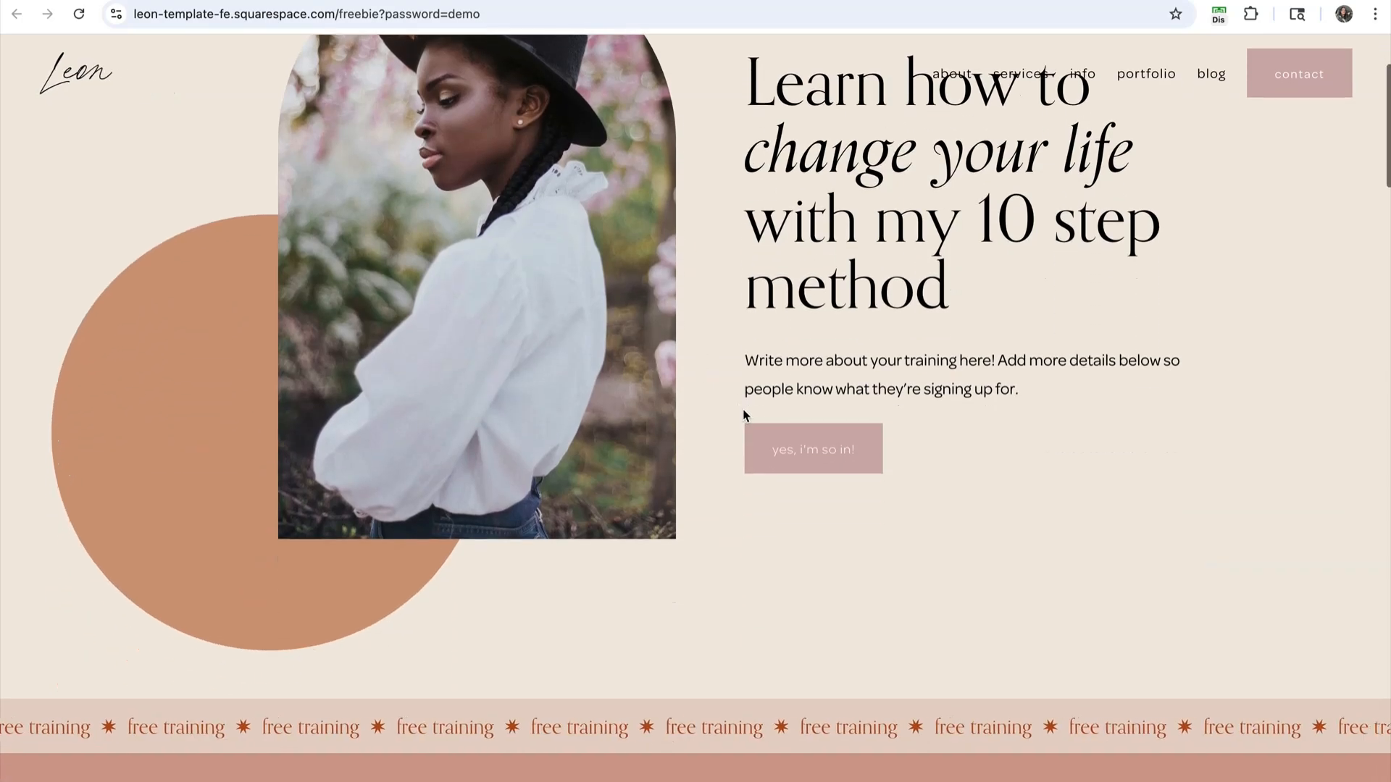
{"action": "scroll", "coordinate": [739, 418], "scroll_direction": "down", "scroll_amount": 4}
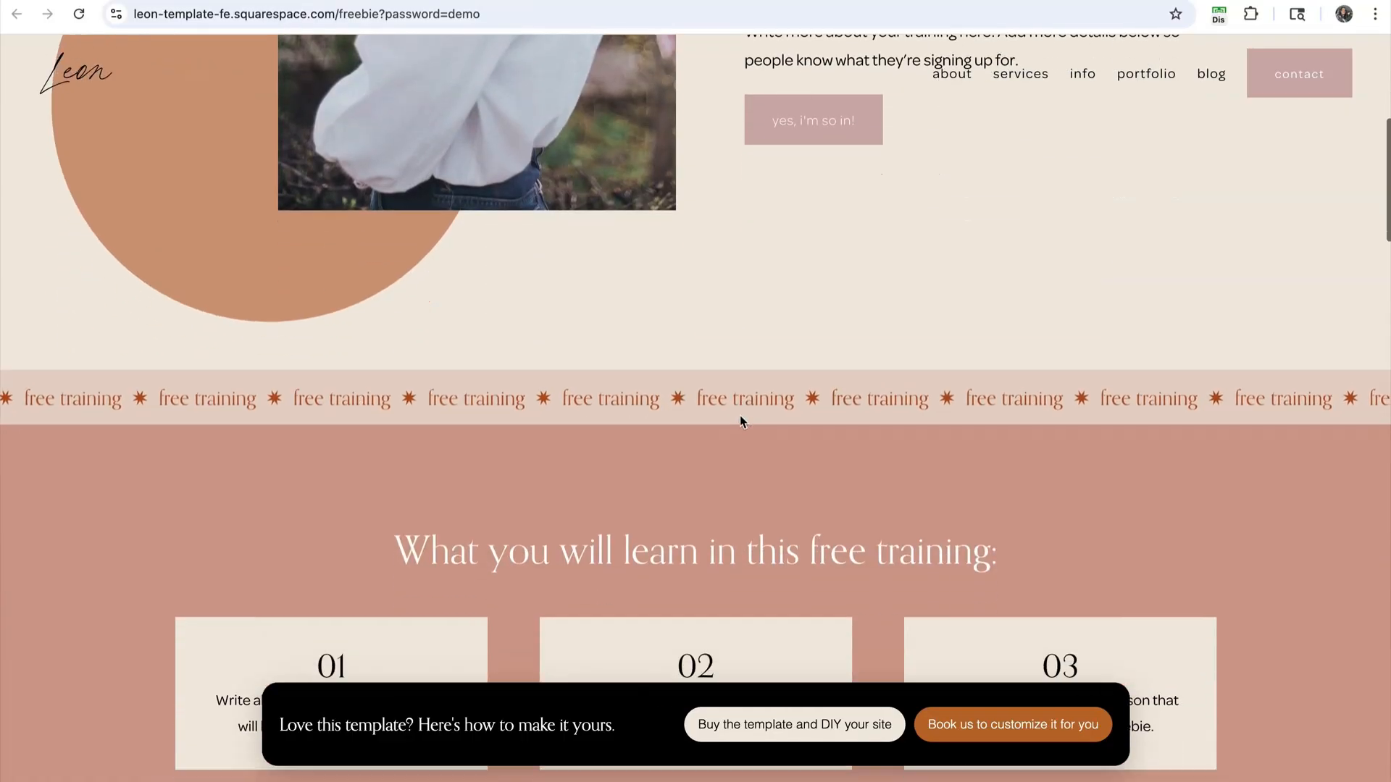
{"action": "scroll", "coordinate": [740, 420], "scroll_direction": "down", "scroll_amount": 6}
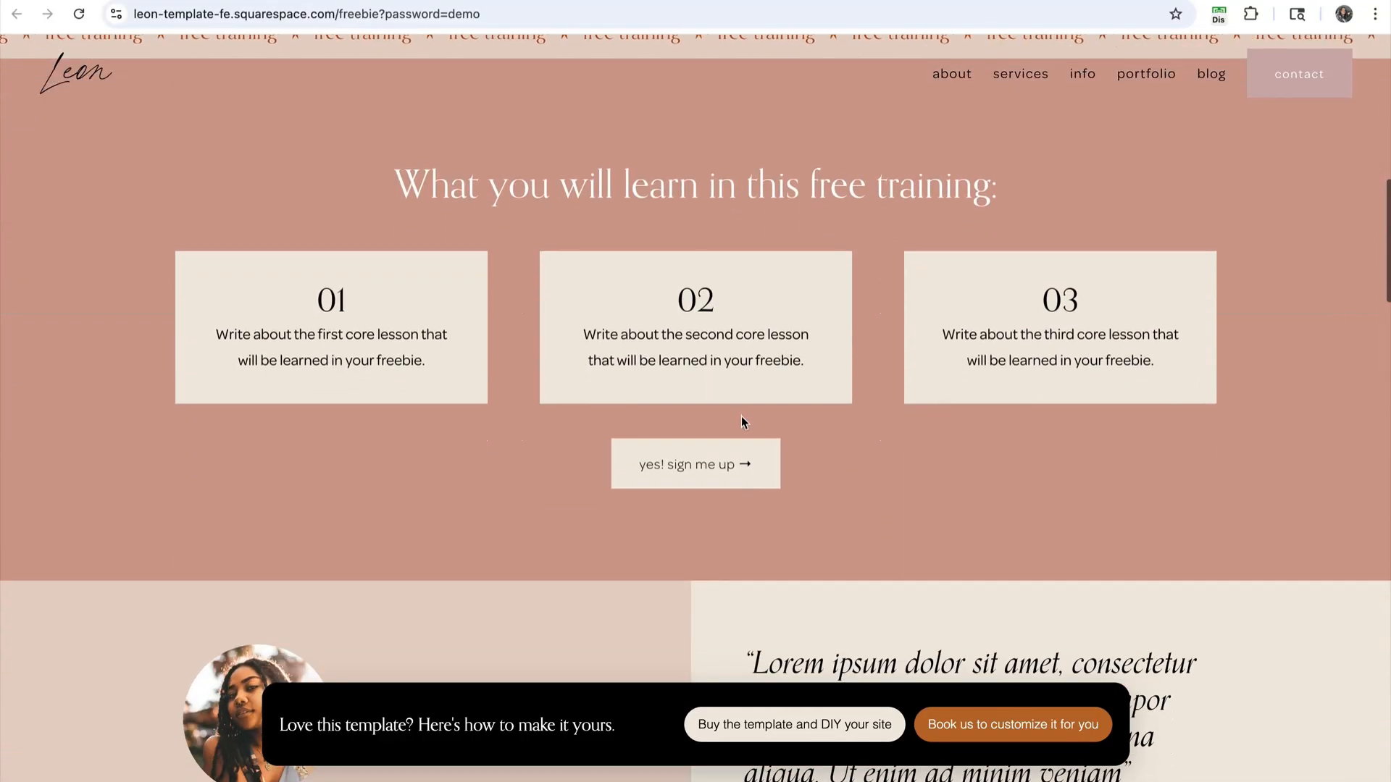
{"action": "scroll", "coordinate": [742, 420], "scroll_direction": "down", "scroll_amount": 5}
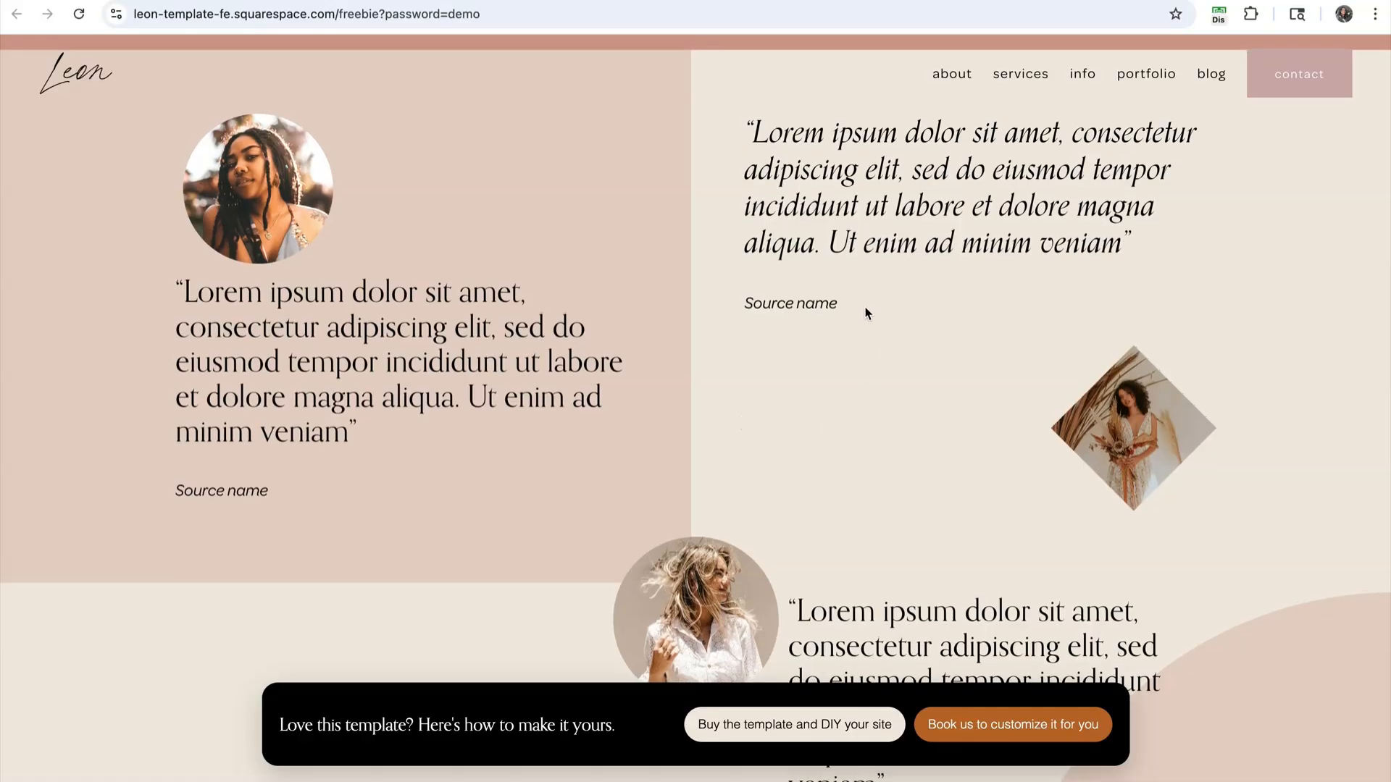
{"action": "scroll", "coordinate": [819, 391], "scroll_direction": "down", "scroll_amount": 2}
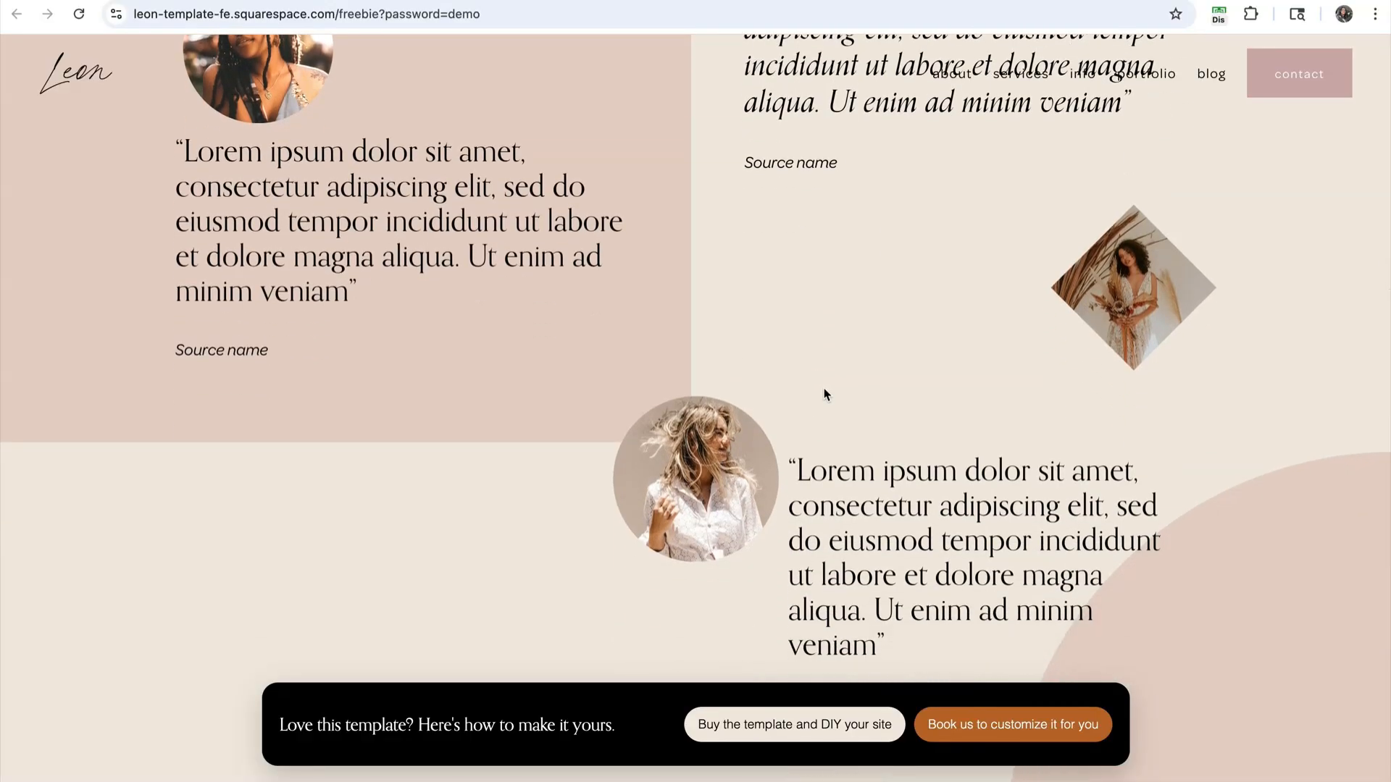
{"action": "scroll", "coordinate": [823, 393], "scroll_direction": "down", "scroll_amount": 2}
{"action": "scroll", "coordinate": [825, 394], "scroll_direction": "down", "scroll_amount": 8}
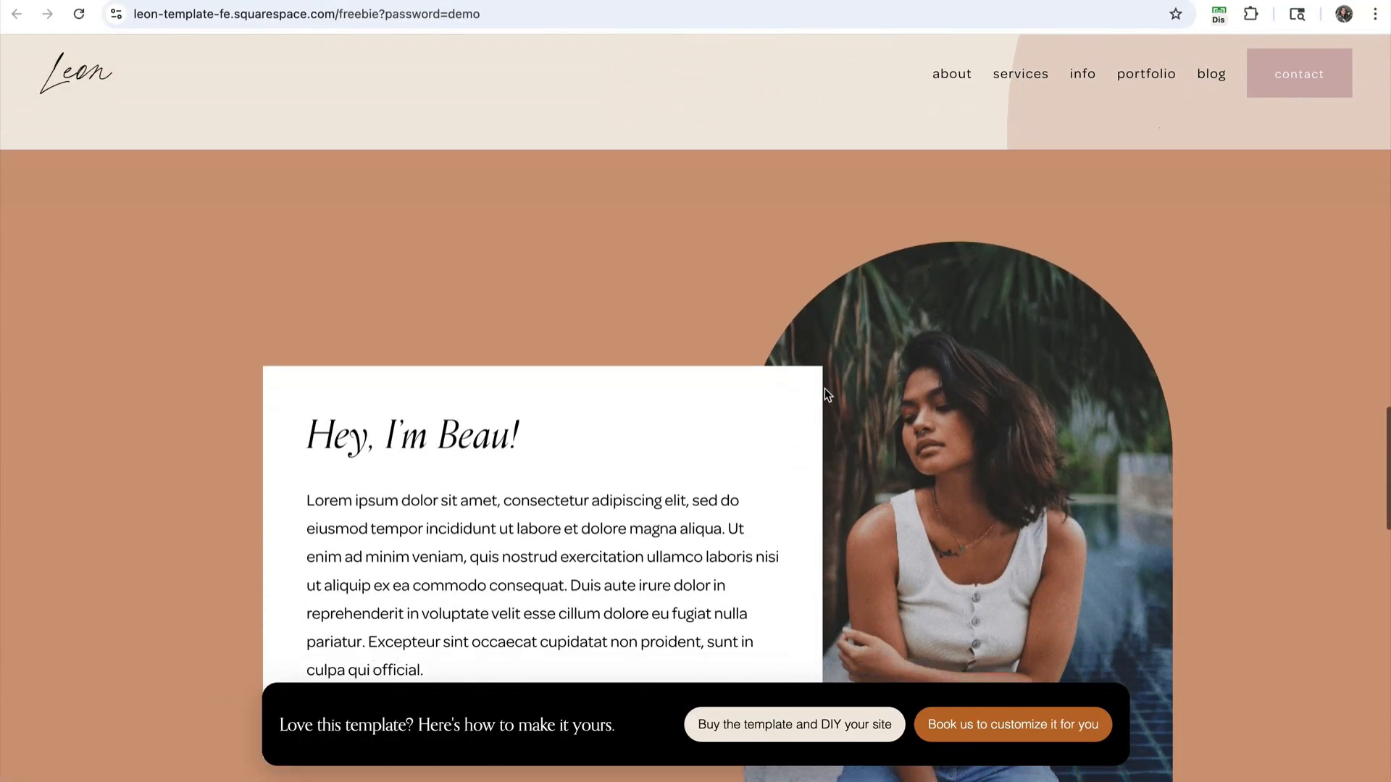
{"action": "scroll", "coordinate": [826, 395], "scroll_direction": "up", "scroll_amount": 10}
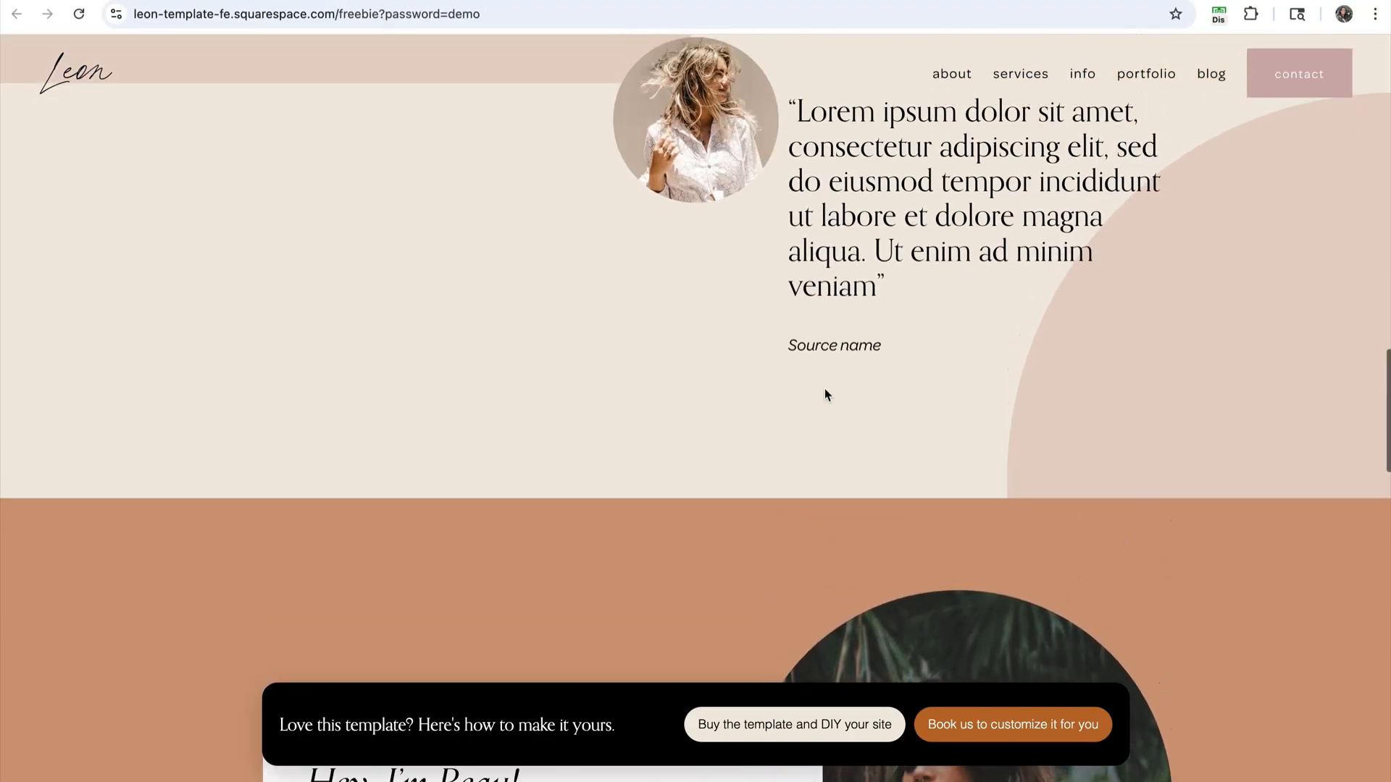
{"action": "scroll", "coordinate": [824, 392], "scroll_direction": "down", "scroll_amount": 5}
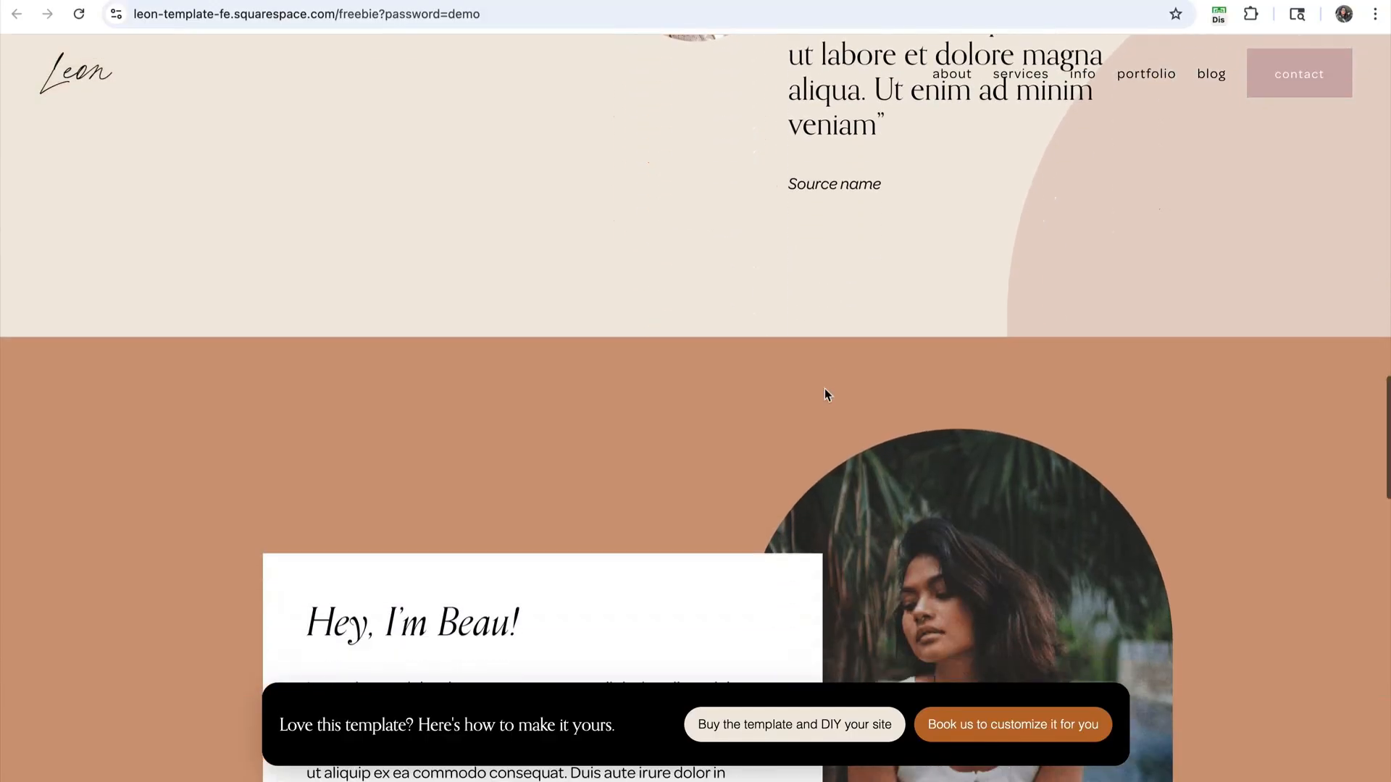
{"action": "scroll", "coordinate": [824, 394], "scroll_direction": "down", "scroll_amount": 4}
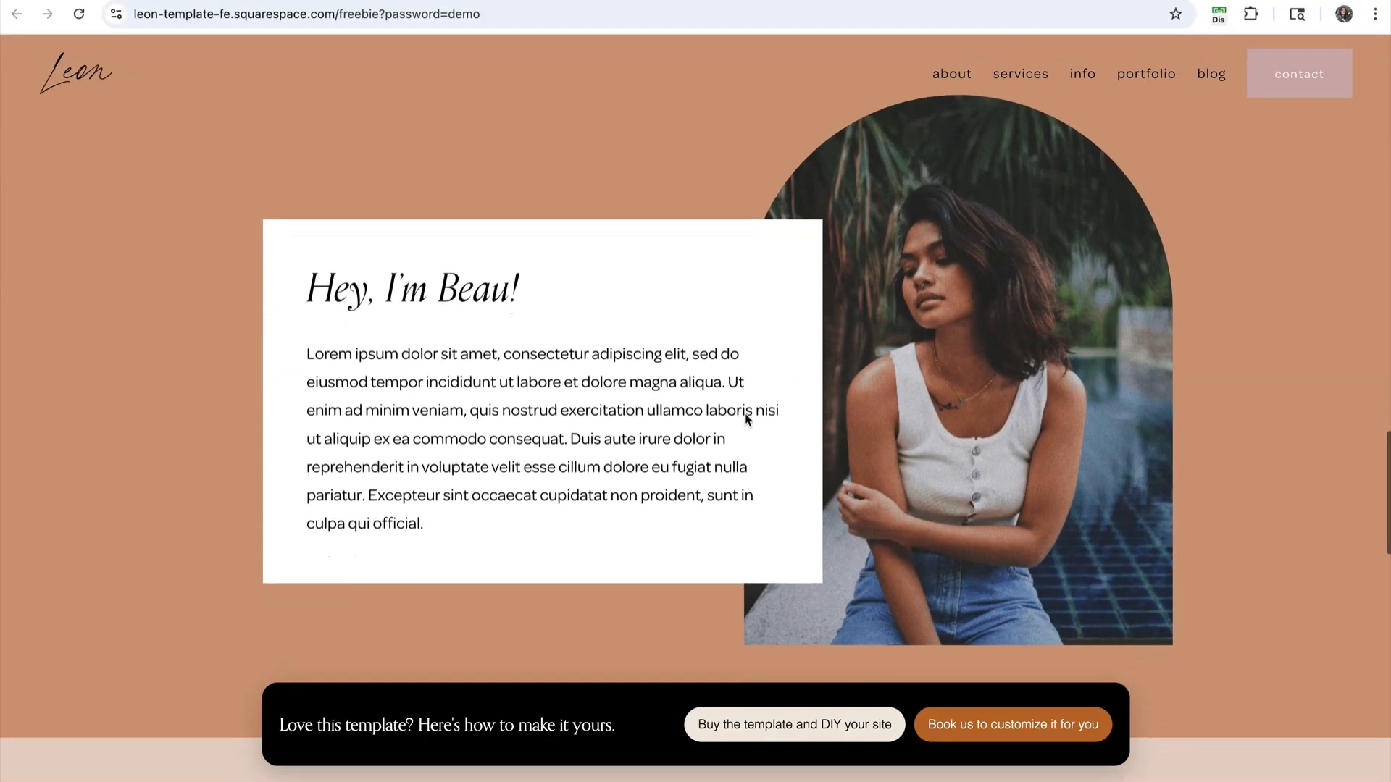
{"action": "scroll", "coordinate": [747, 418], "scroll_direction": "down", "scroll_amount": 9}
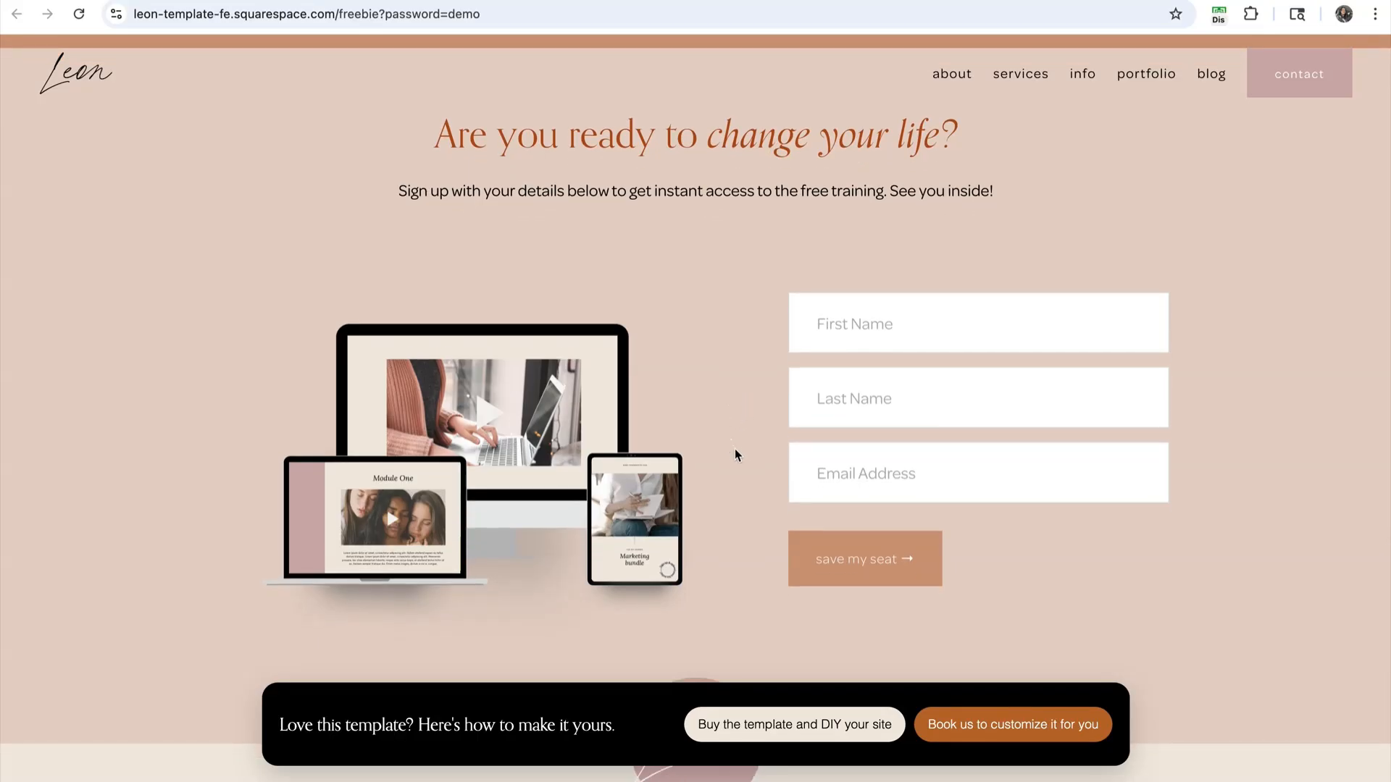
{"action": "scroll", "coordinate": [736, 453], "scroll_direction": "up", "scroll_amount": 4}
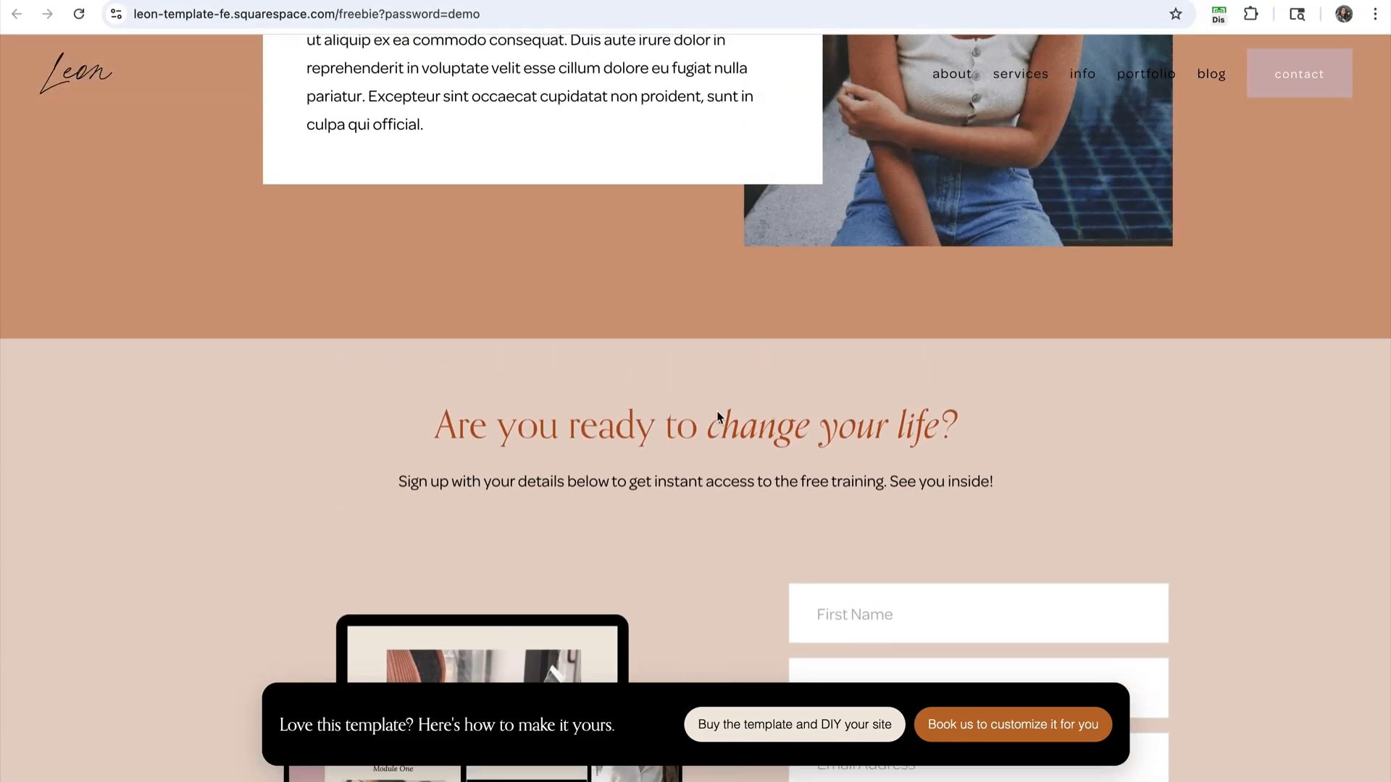
{"action": "scroll", "coordinate": [754, 442], "scroll_direction": "up", "scroll_amount": 10}
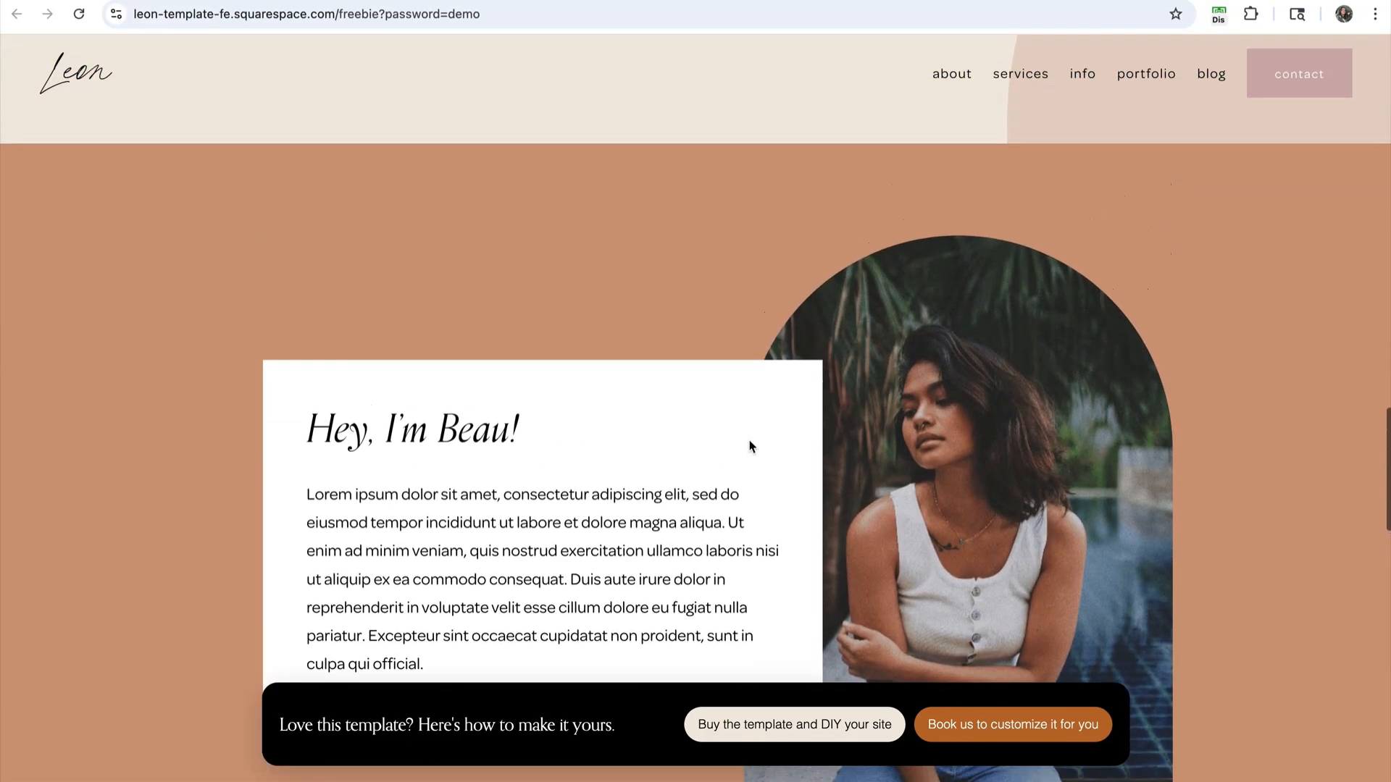
{"action": "scroll", "coordinate": [749, 442], "scroll_direction": "up", "scroll_amount": 7}
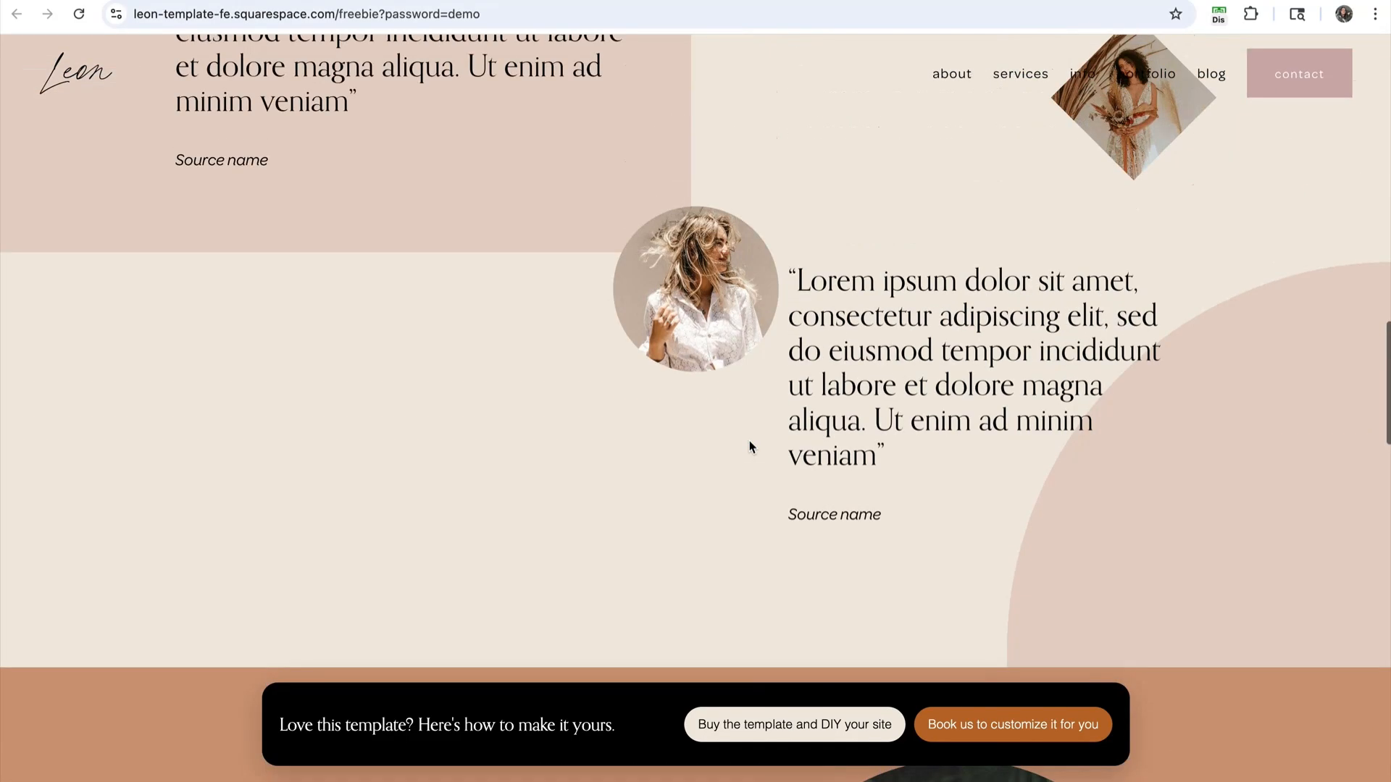
{"action": "scroll", "coordinate": [749, 443], "scroll_direction": "up", "scroll_amount": 7}
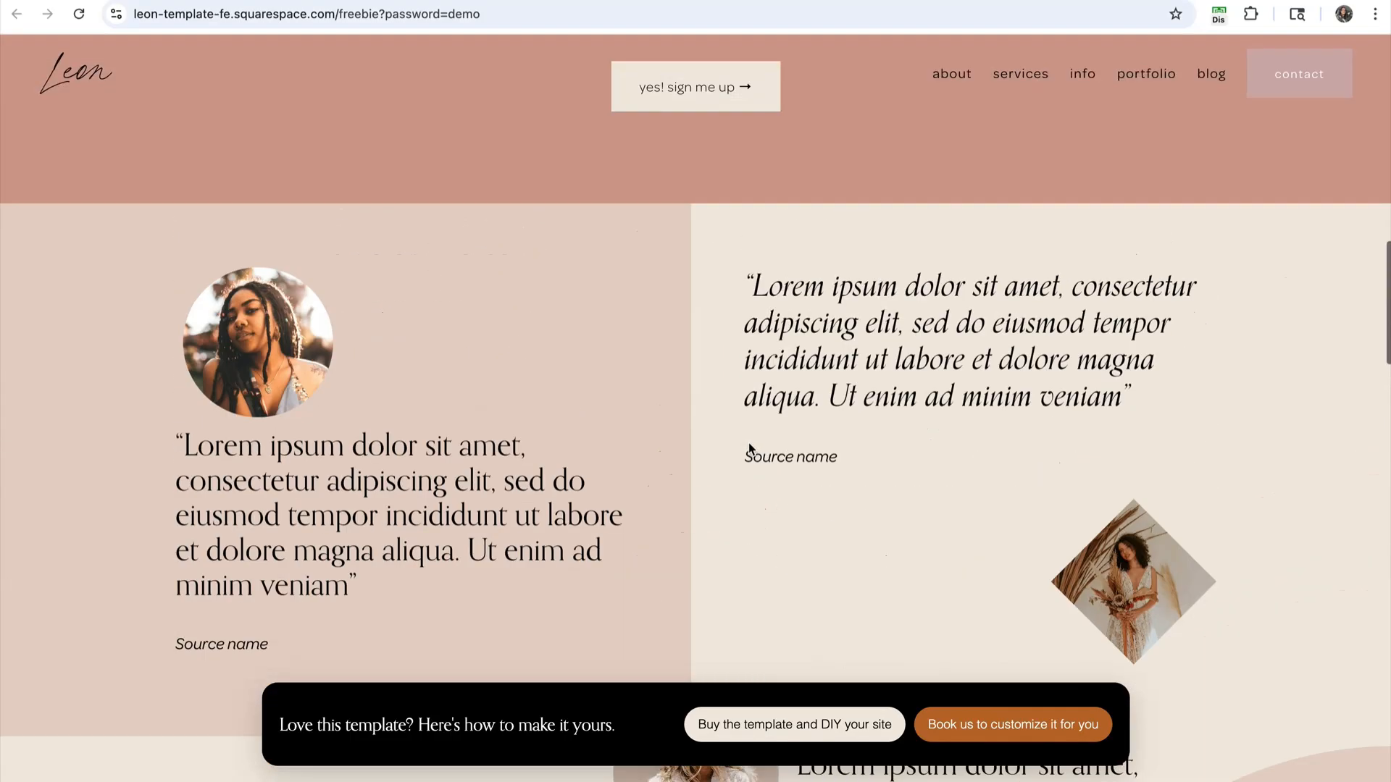
{"action": "scroll", "coordinate": [749, 444], "scroll_direction": "up", "scroll_amount": 10}
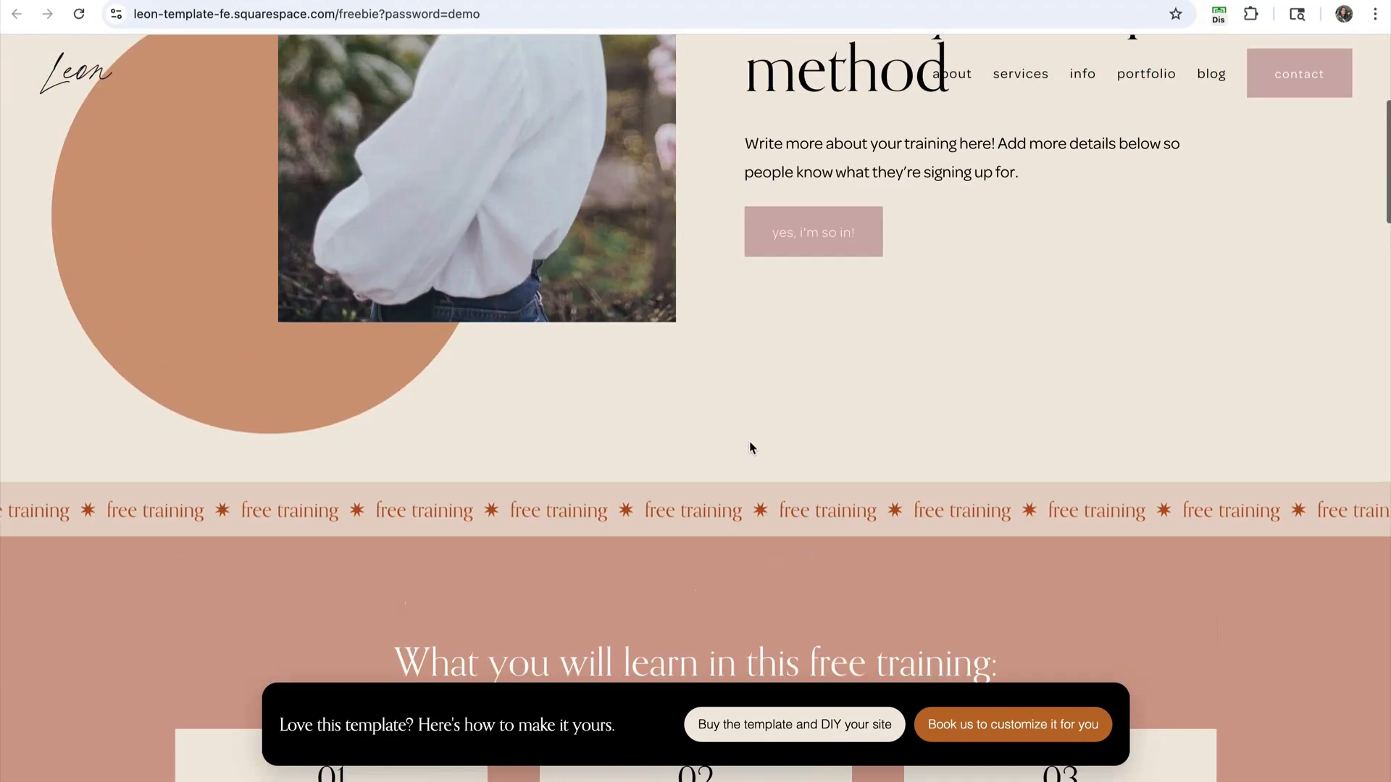
{"action": "scroll", "coordinate": [751, 447], "scroll_direction": "up", "scroll_amount": 4}
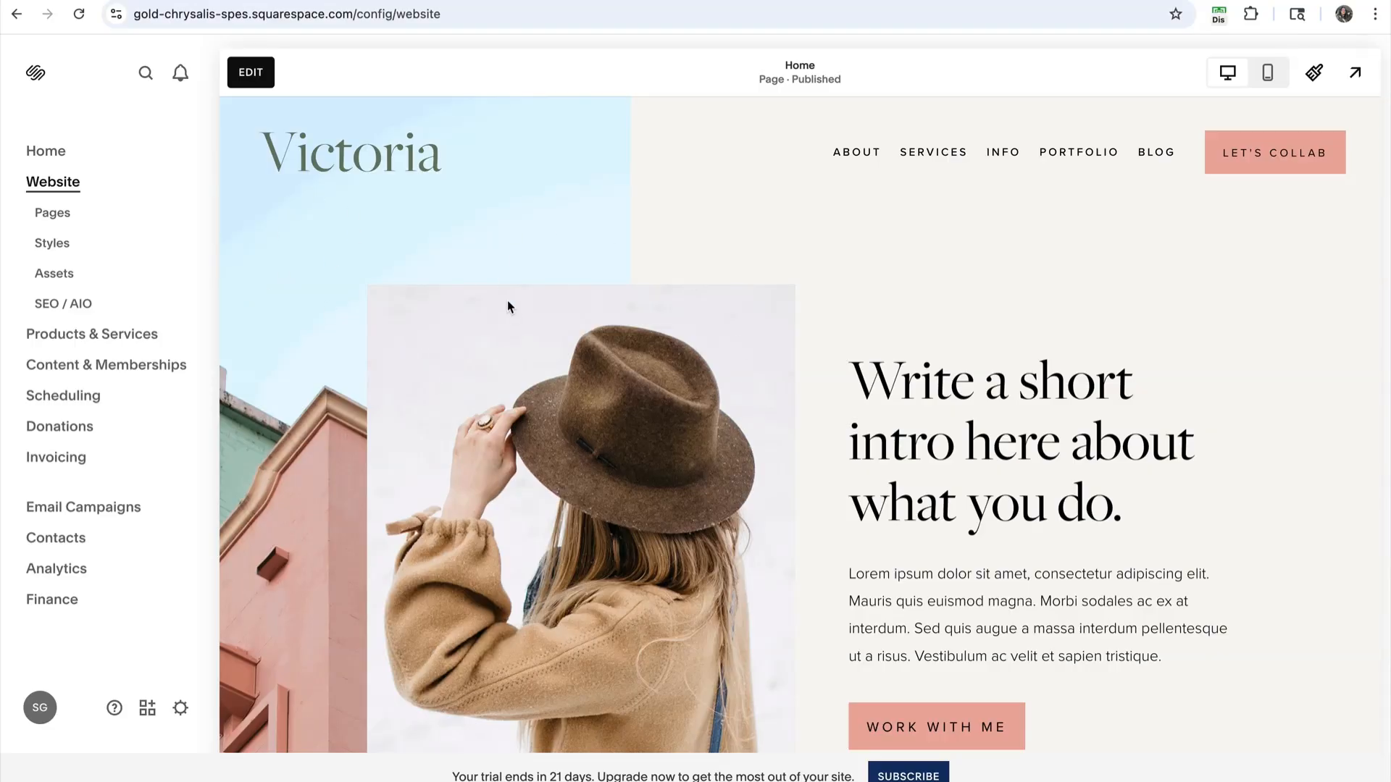
- Open the Home page for editing and add a Newsletter block to the Stay In The Loop section
{"action": "left_click", "coordinate": [250, 72]}
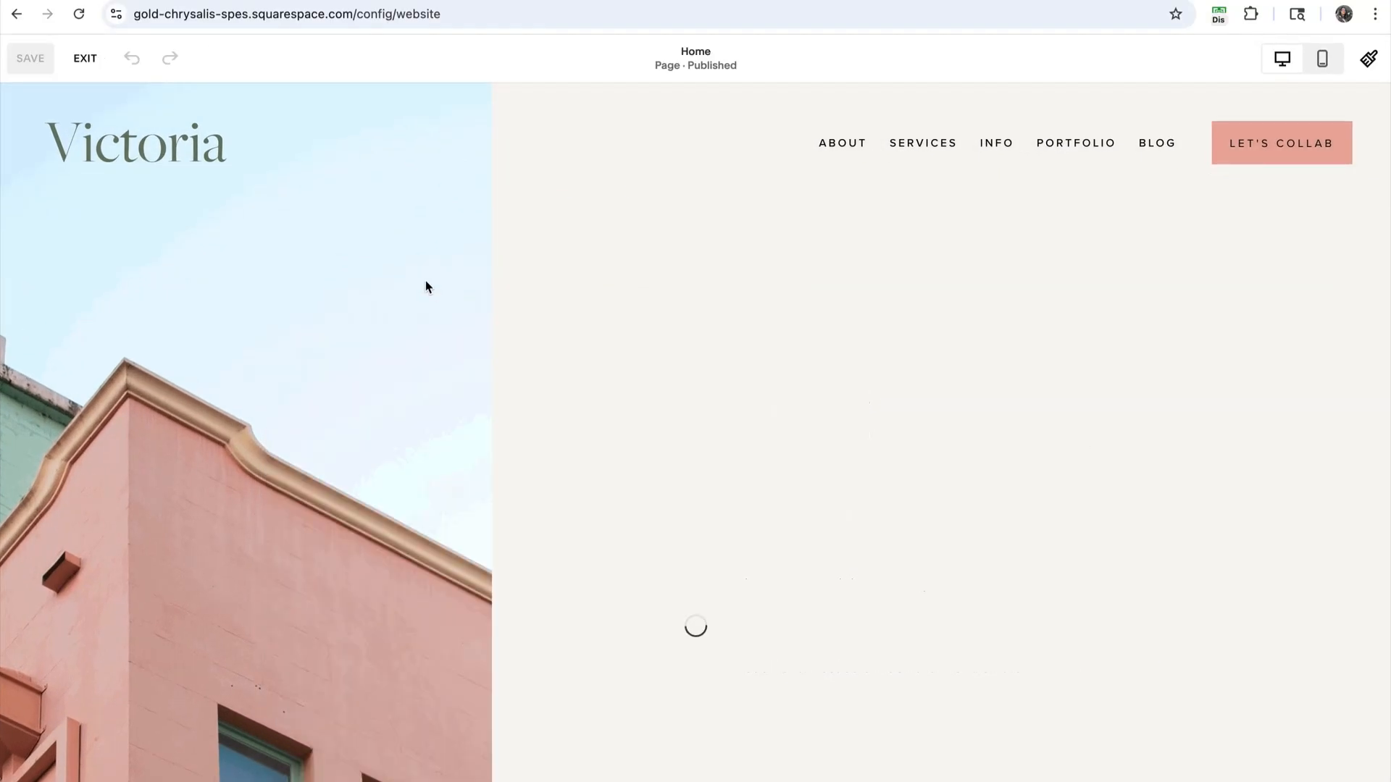
{"action": "scroll", "coordinate": [739, 440], "scroll_direction": "down", "scroll_amount": 7}
{"action": "scroll", "coordinate": [739, 441], "scroll_direction": "down", "scroll_amount": 20}
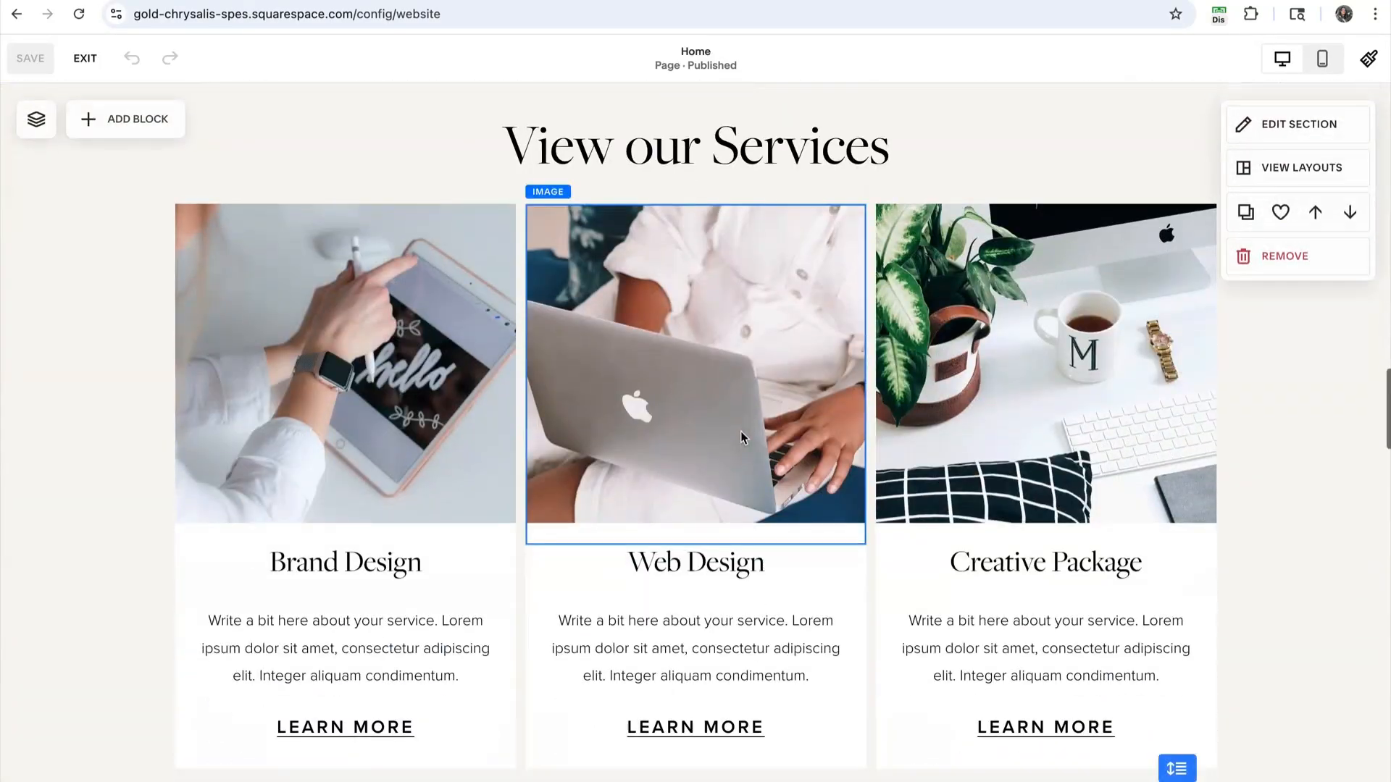
{"action": "scroll", "coordinate": [742, 431], "scroll_direction": "down", "scroll_amount": 6}
{"action": "scroll", "coordinate": [746, 435], "scroll_direction": "up", "scroll_amount": 1}
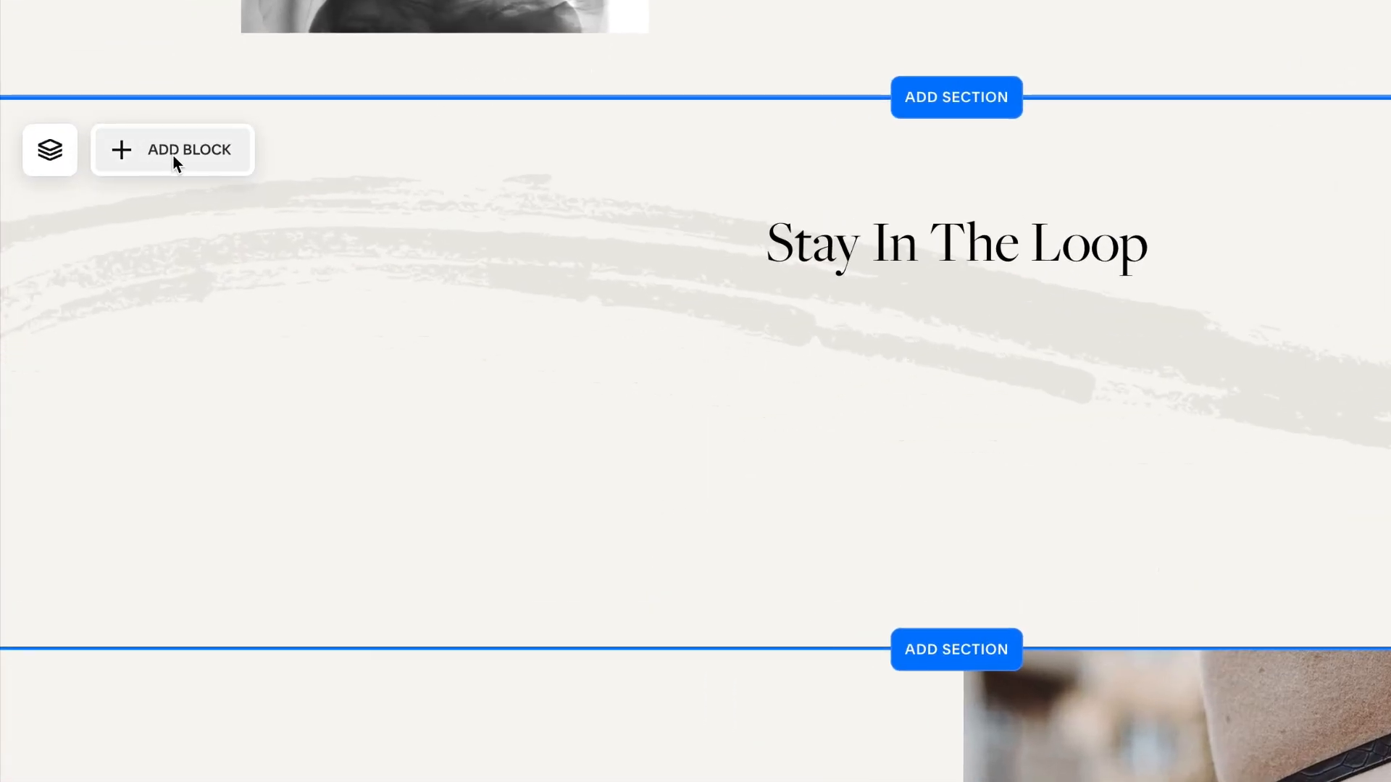
{"action": "left_click", "coordinate": [170, 156]}
{"action": "scroll", "coordinate": [253, 620], "scroll_direction": "down", "scroll_amount": 5}
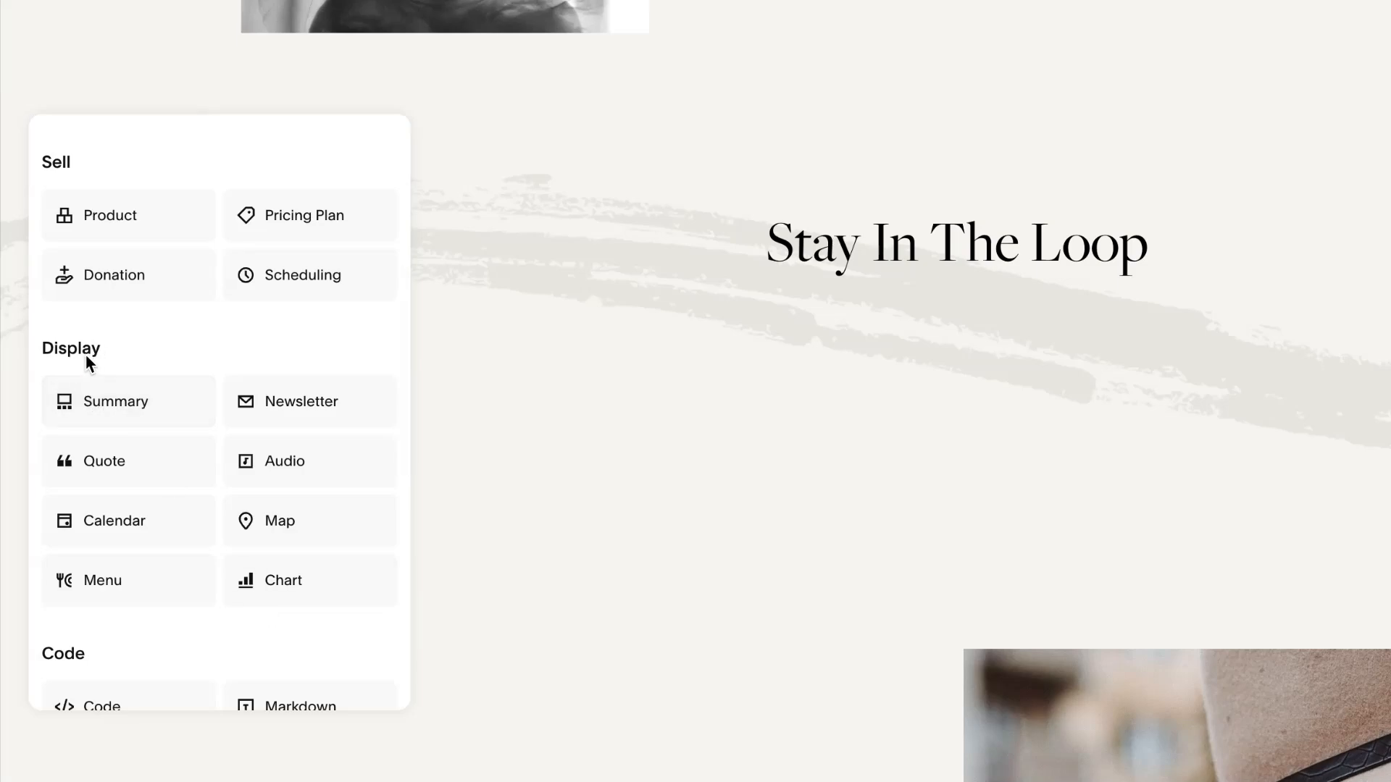
{"action": "left_click", "coordinate": [325, 401]}
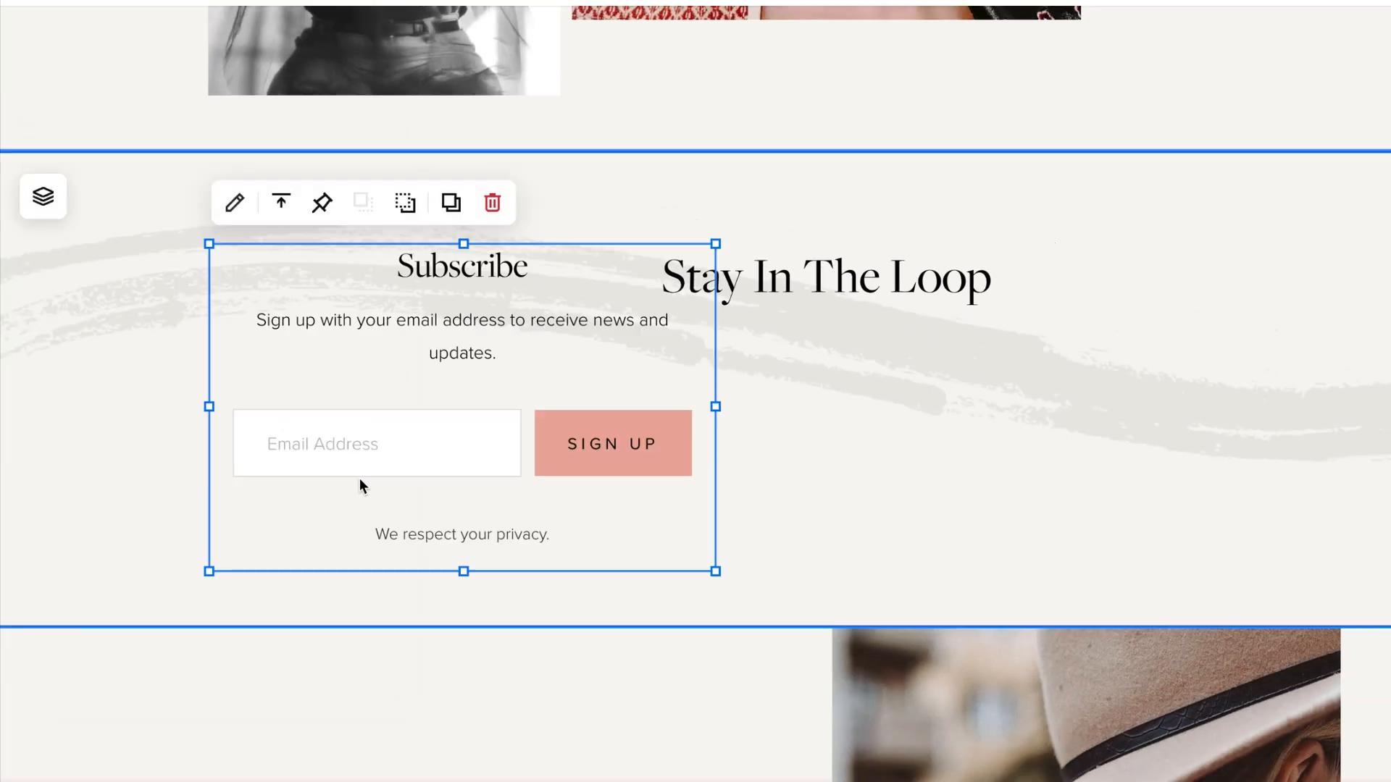
- Place the newsletter block directly beneath the Stay In The Loop heading and widen it on both sides, keeping it centred
{"action": "left_click_drag", "start_coordinate": [296, 384], "coordinate": [595, 456]}
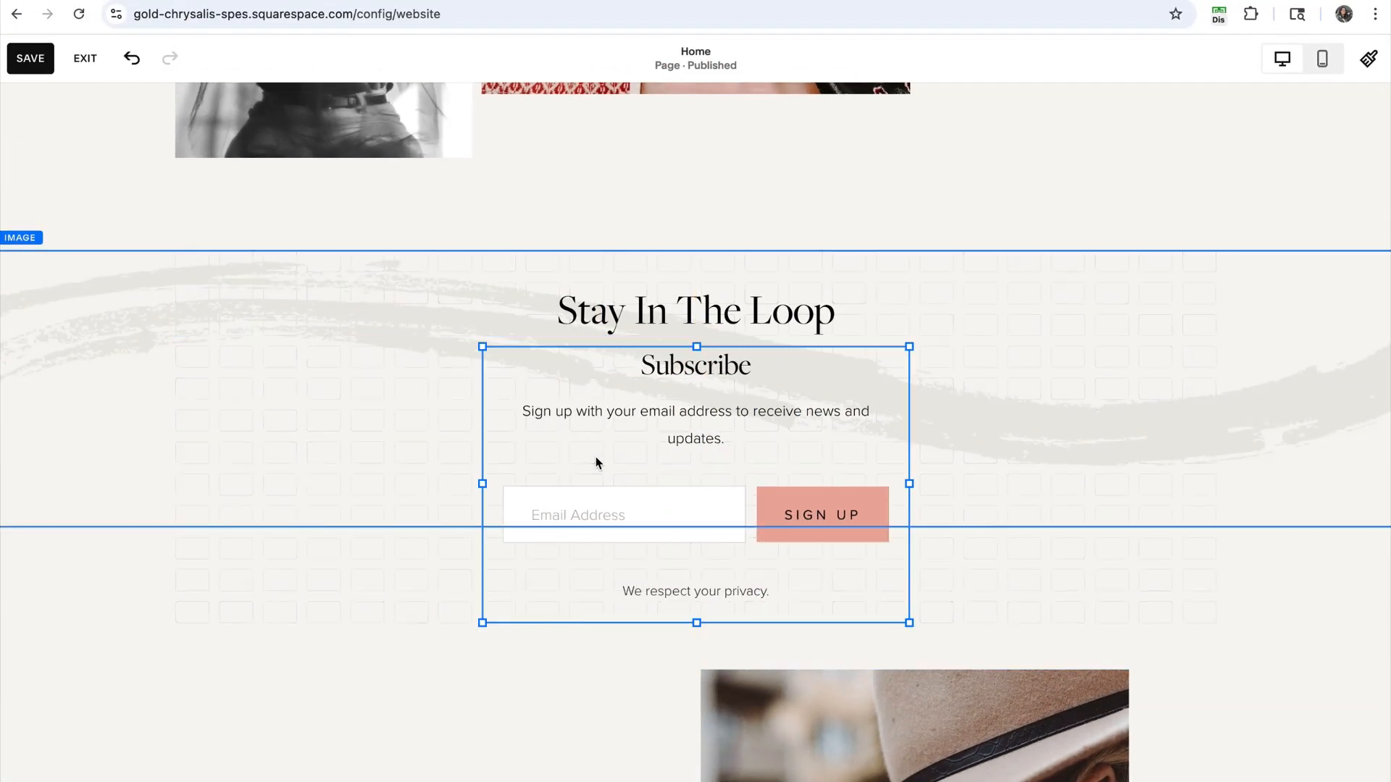
{"action": "left_click_drag", "start_coordinate": [914, 490], "coordinate": [1173, 482]}
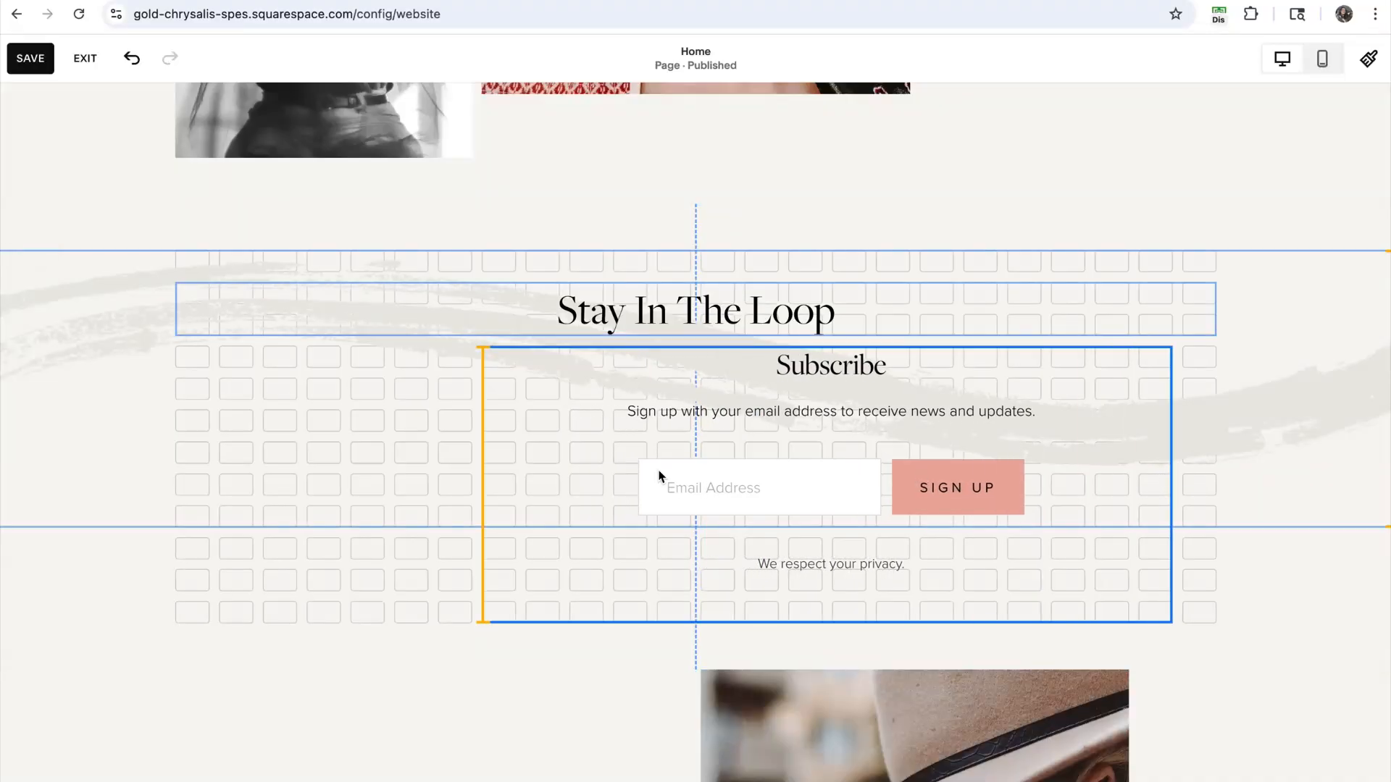
{"action": "left_click_drag", "start_coordinate": [481, 484], "coordinate": [224, 475]}
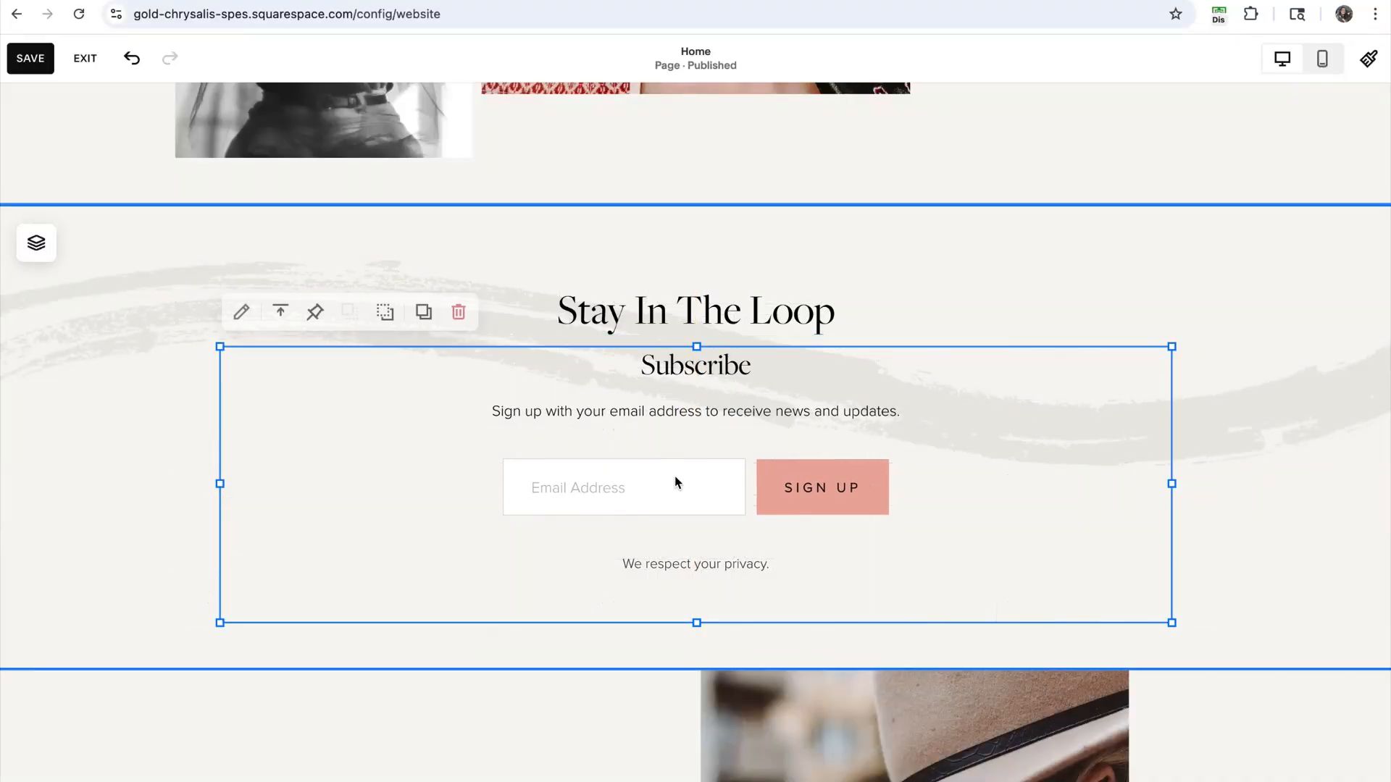
- Open the newsletter block's settings and examine its Squarespace storage options, including mailing list, confirmation email and reCAPTCHA
{"action": "left_click_drag", "start_coordinate": [611, 453], "coordinate": [689, 466]}
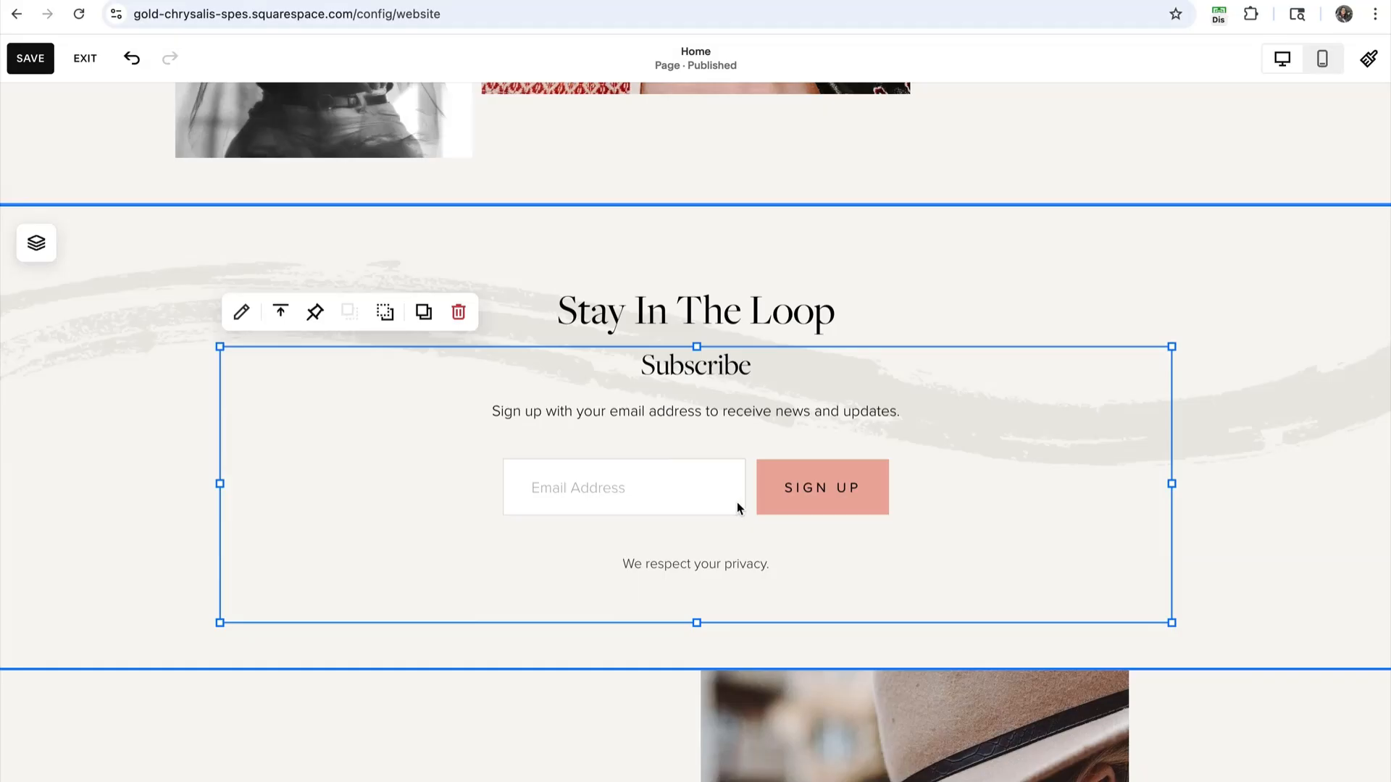
{"action": "double_click", "coordinate": [442, 423]}
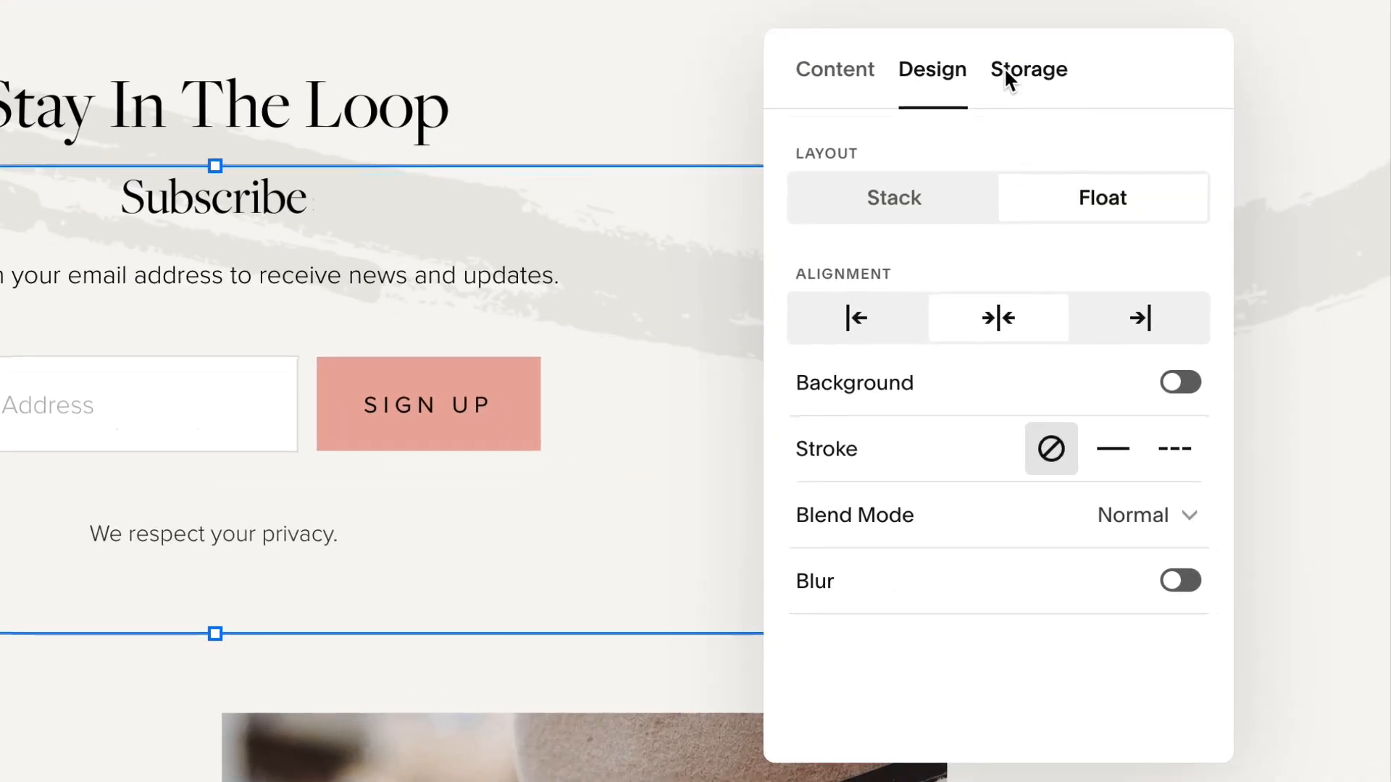
{"action": "left_click", "coordinate": [1169, 286]}
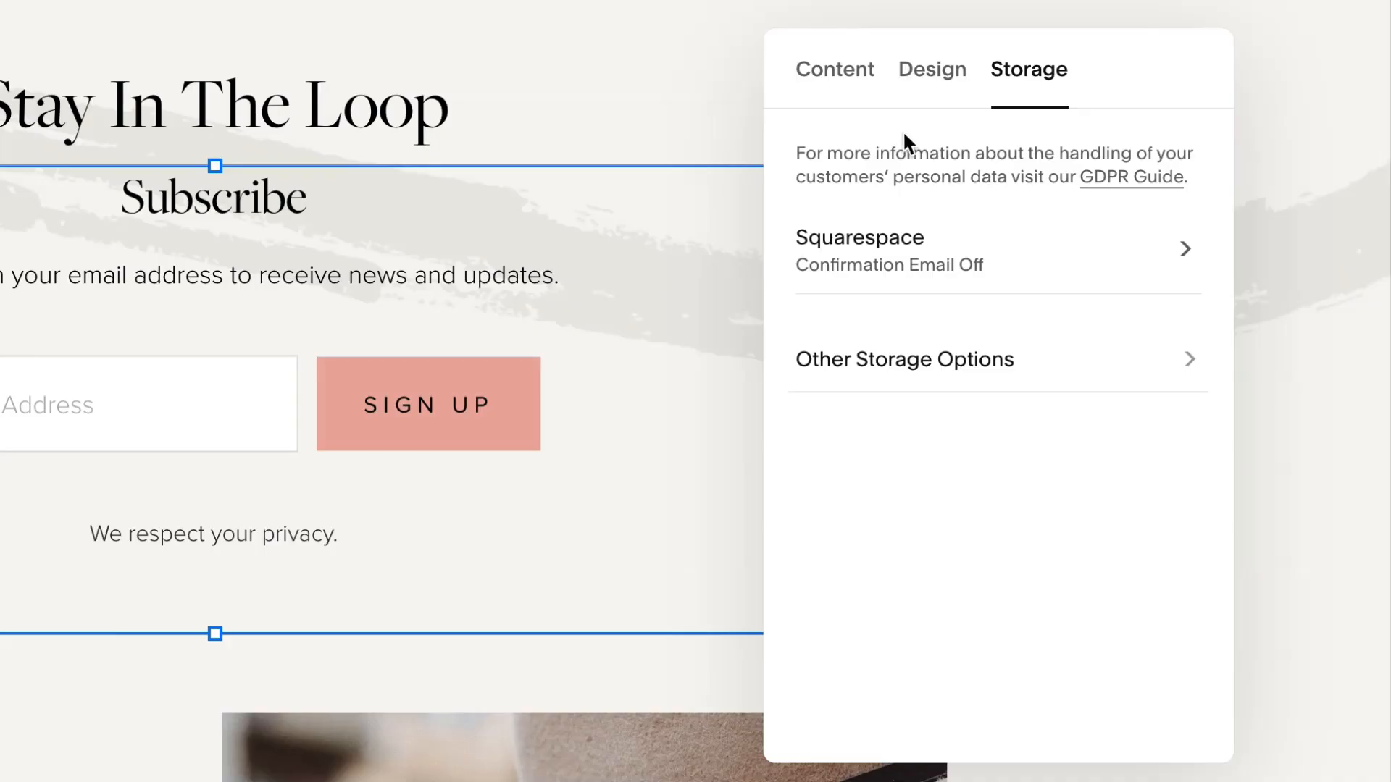
{"action": "left_click", "coordinate": [869, 241]}
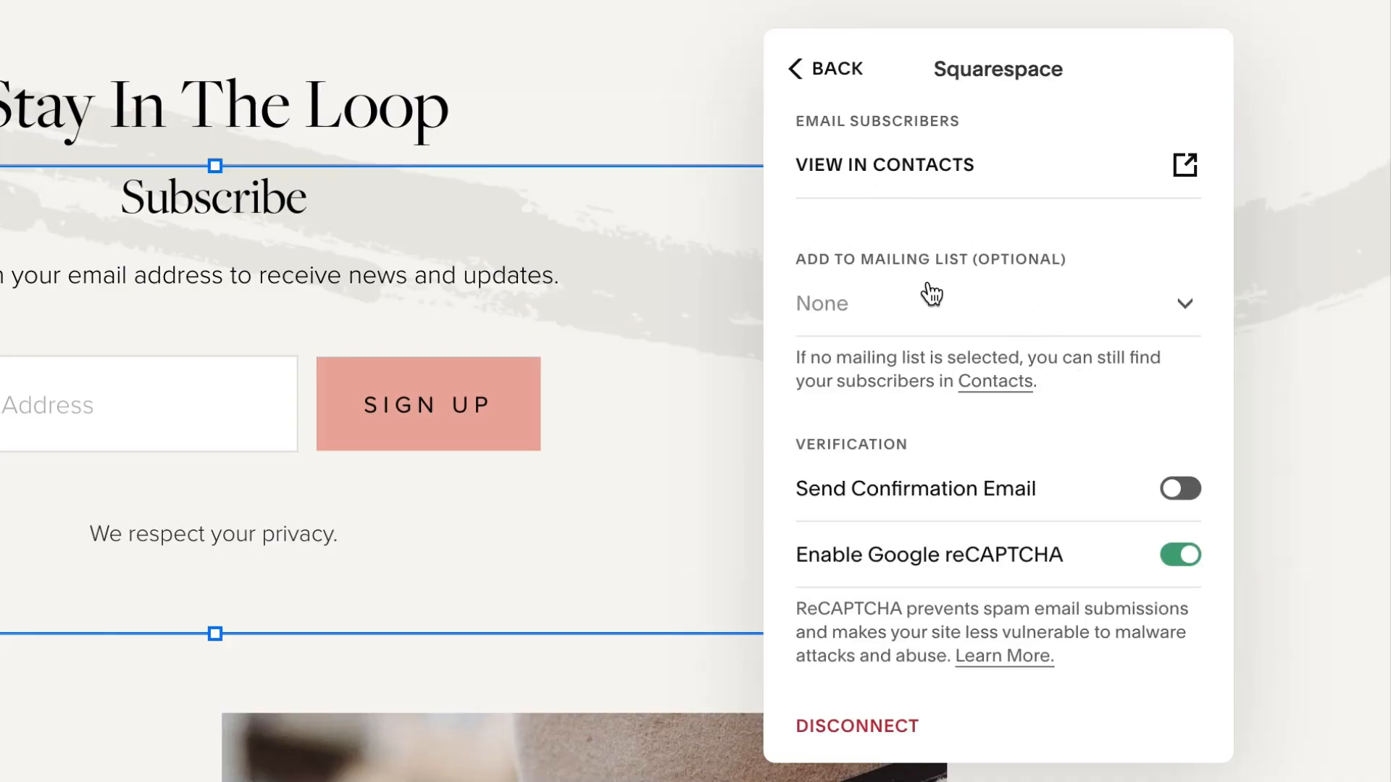
{"action": "scroll", "coordinate": [959, 420], "scroll_direction": "down", "scroll_amount": 1}
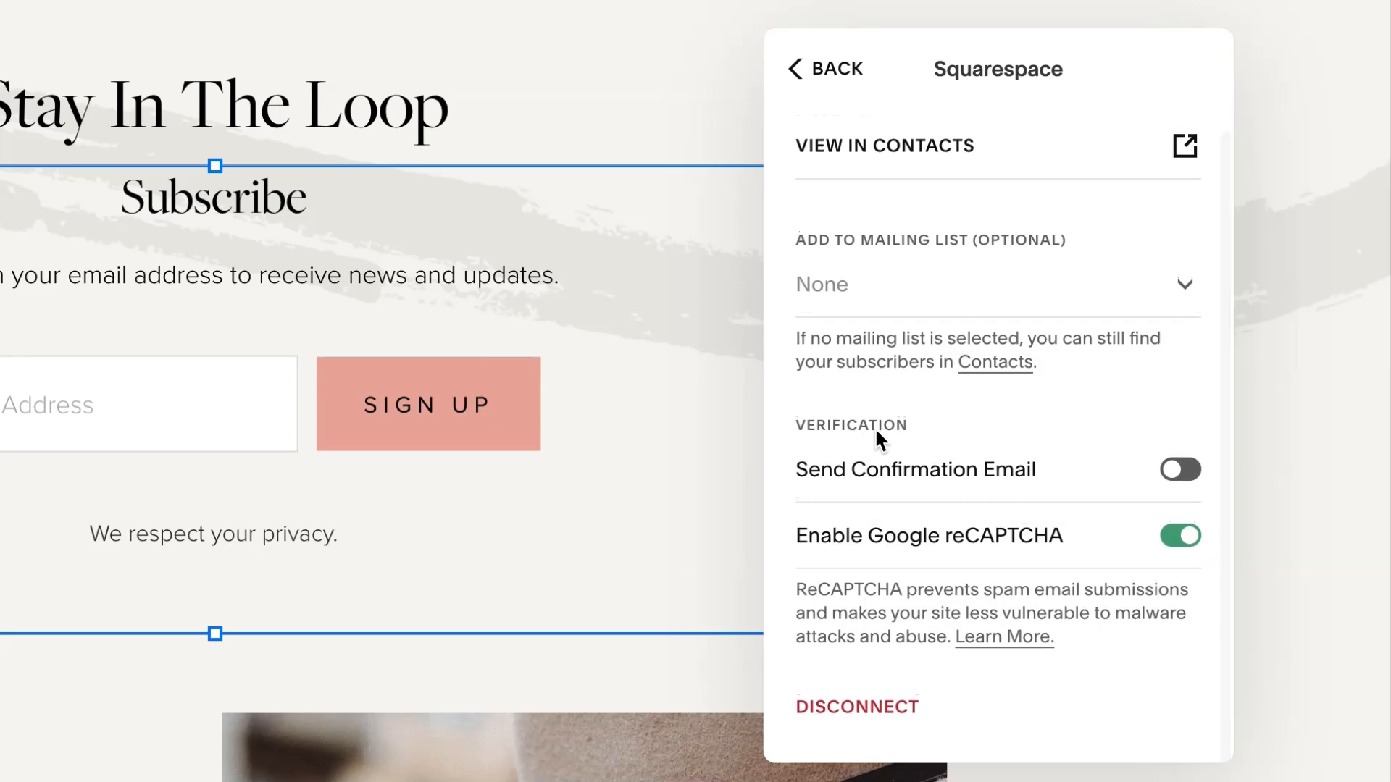
{"action": "double_click", "coordinate": [911, 424]}
{"action": "left_click", "coordinate": [911, 425]}
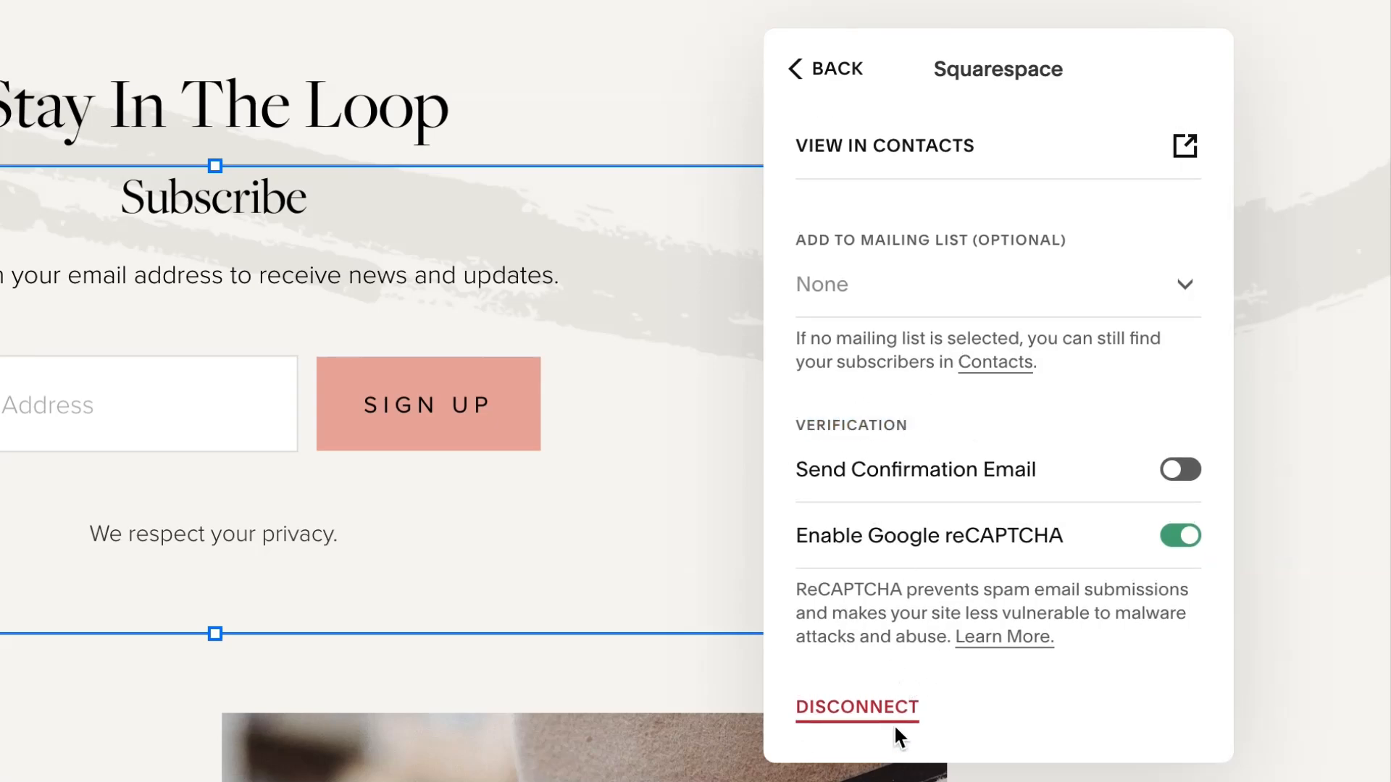
{"action": "scroll", "coordinate": [986, 586], "scroll_direction": "up", "scroll_amount": 2}
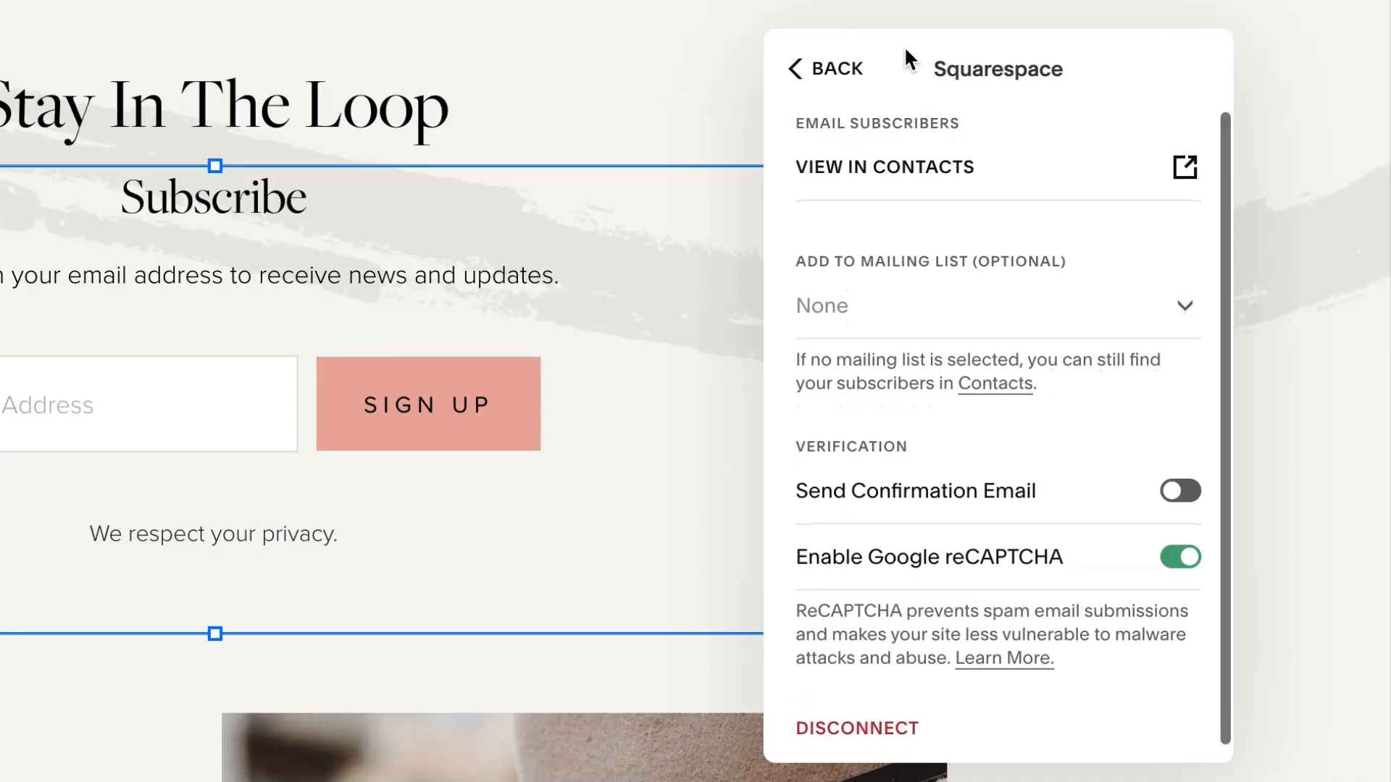
{"action": "left_click", "coordinate": [837, 68]}
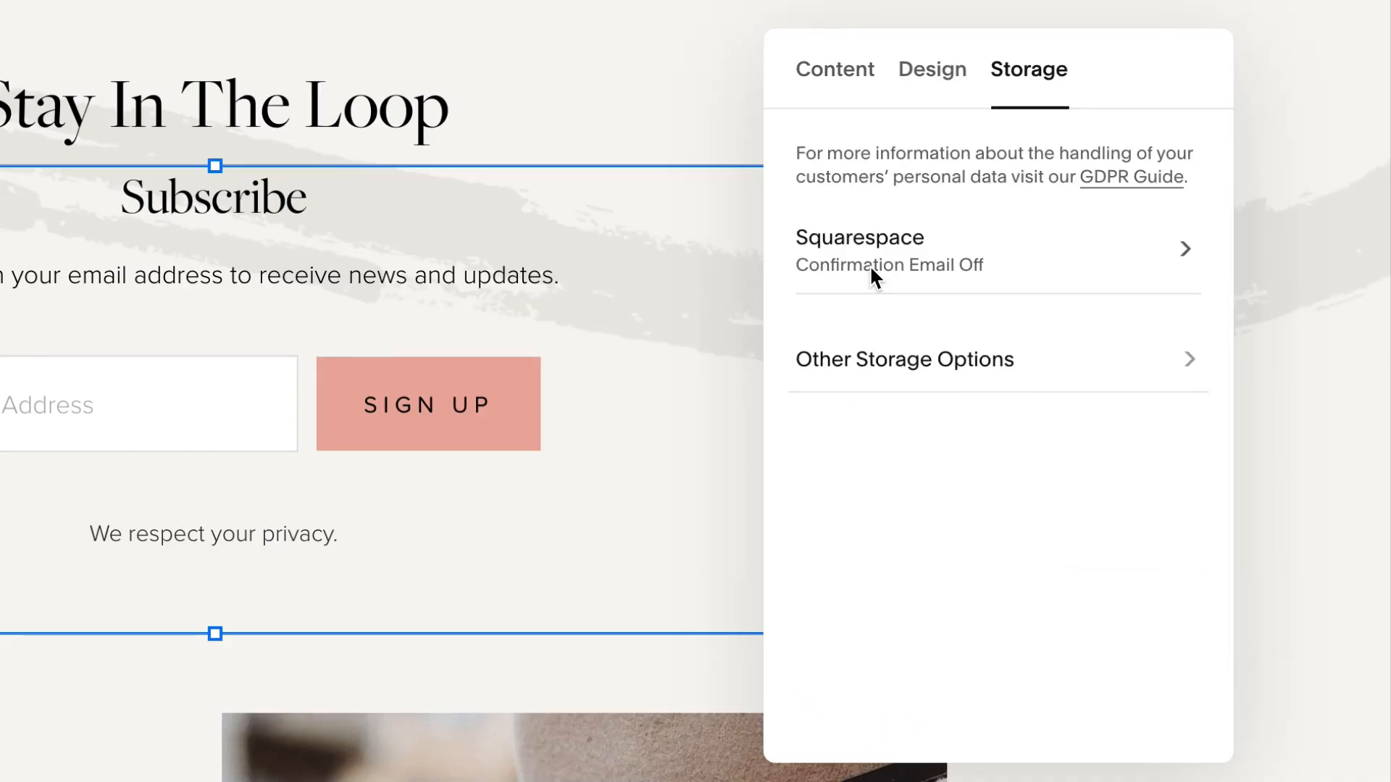
- Examine the other storage options available for the newsletter form: Google Drive, Zapier and MailChimp
{"action": "left_click", "coordinate": [821, 361]}
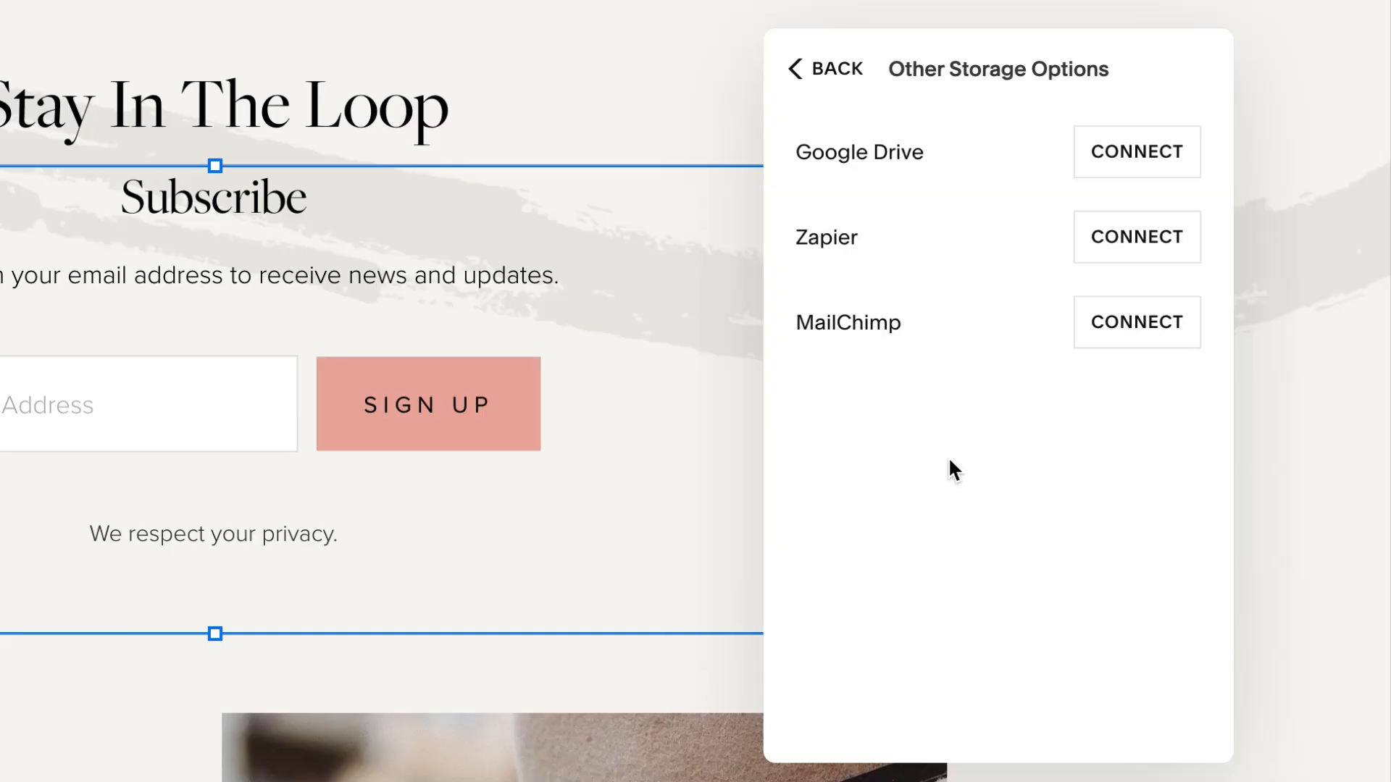
{"action": "left_click_drag", "start_coordinate": [925, 327], "coordinate": [819, 390]}
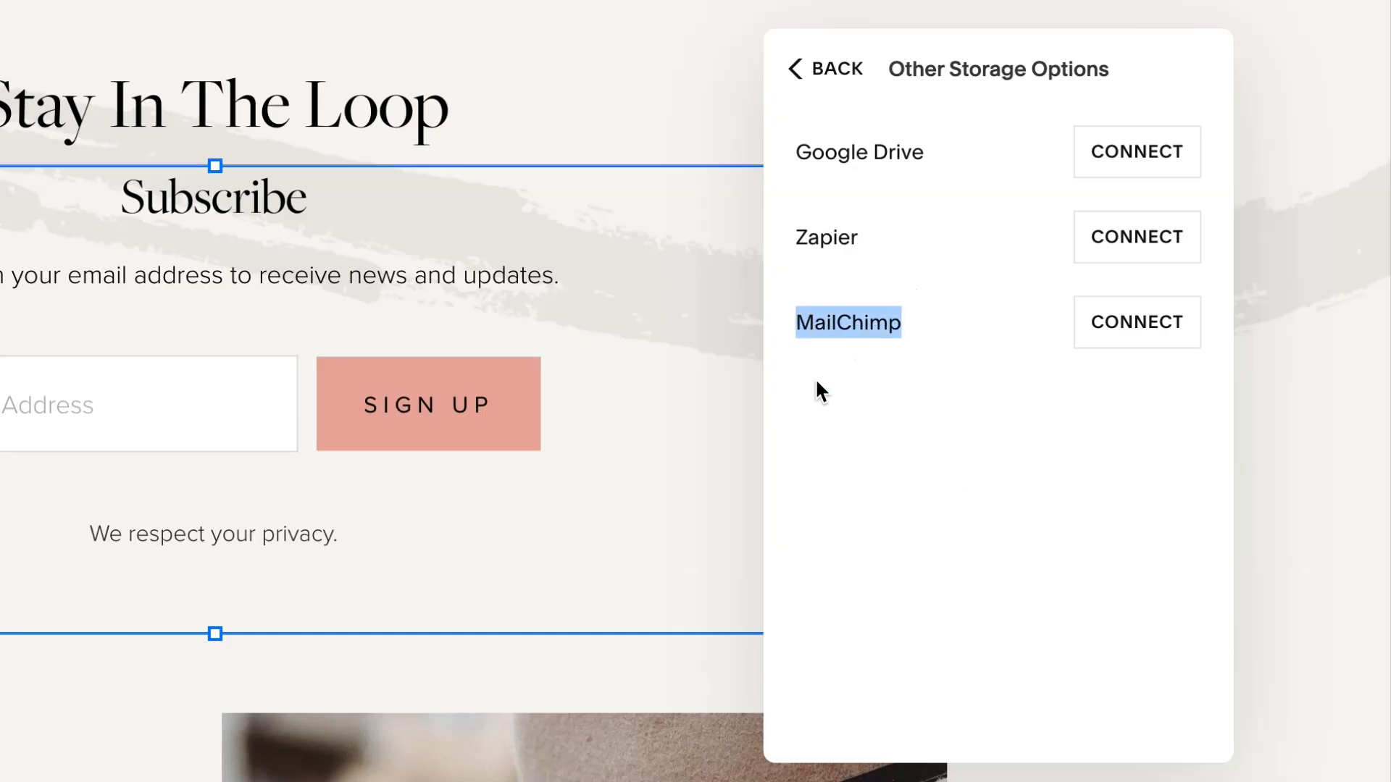
{"action": "left_click", "coordinate": [852, 373]}
{"action": "left_click_drag", "start_coordinate": [936, 154], "coordinate": [845, 155]}
{"action": "left_click", "coordinate": [921, 155]}
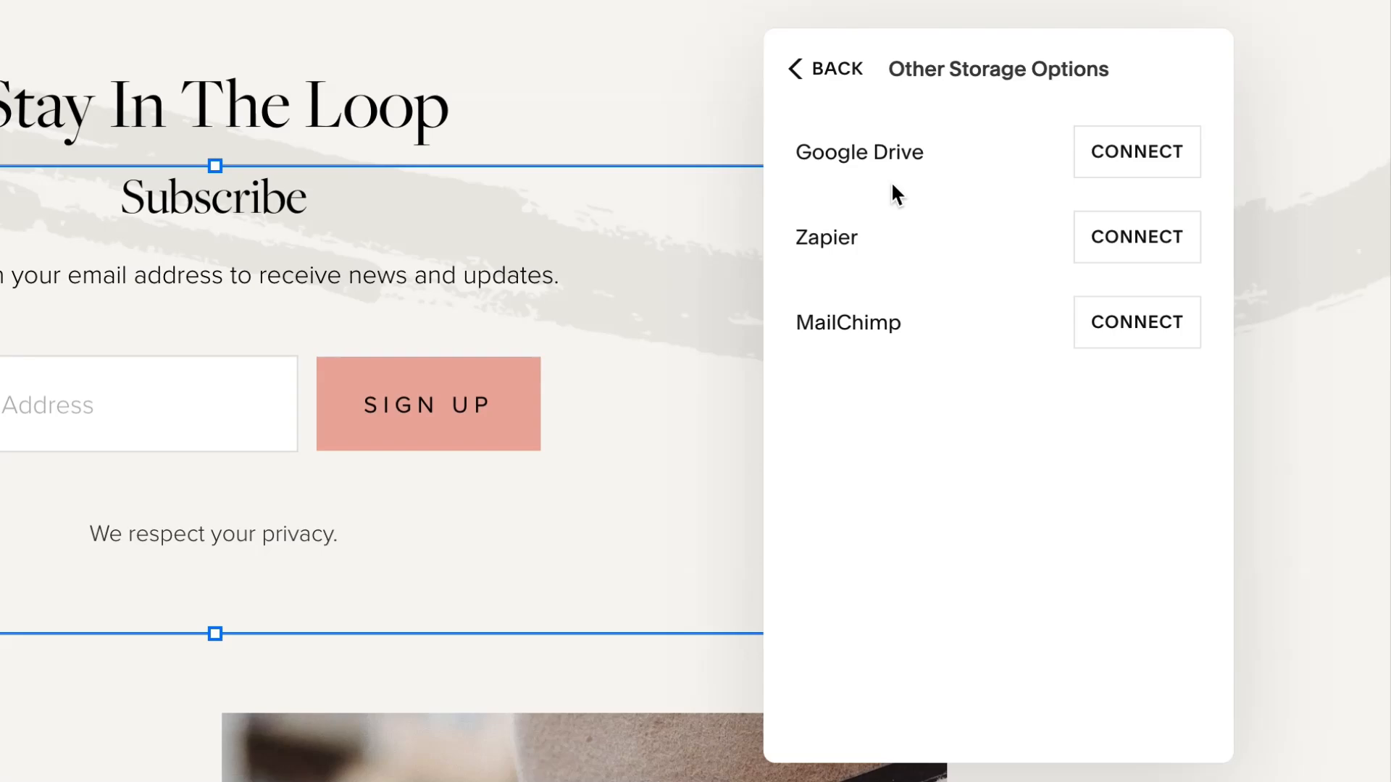
{"action": "left_click_drag", "start_coordinate": [878, 244], "coordinate": [788, 245]}
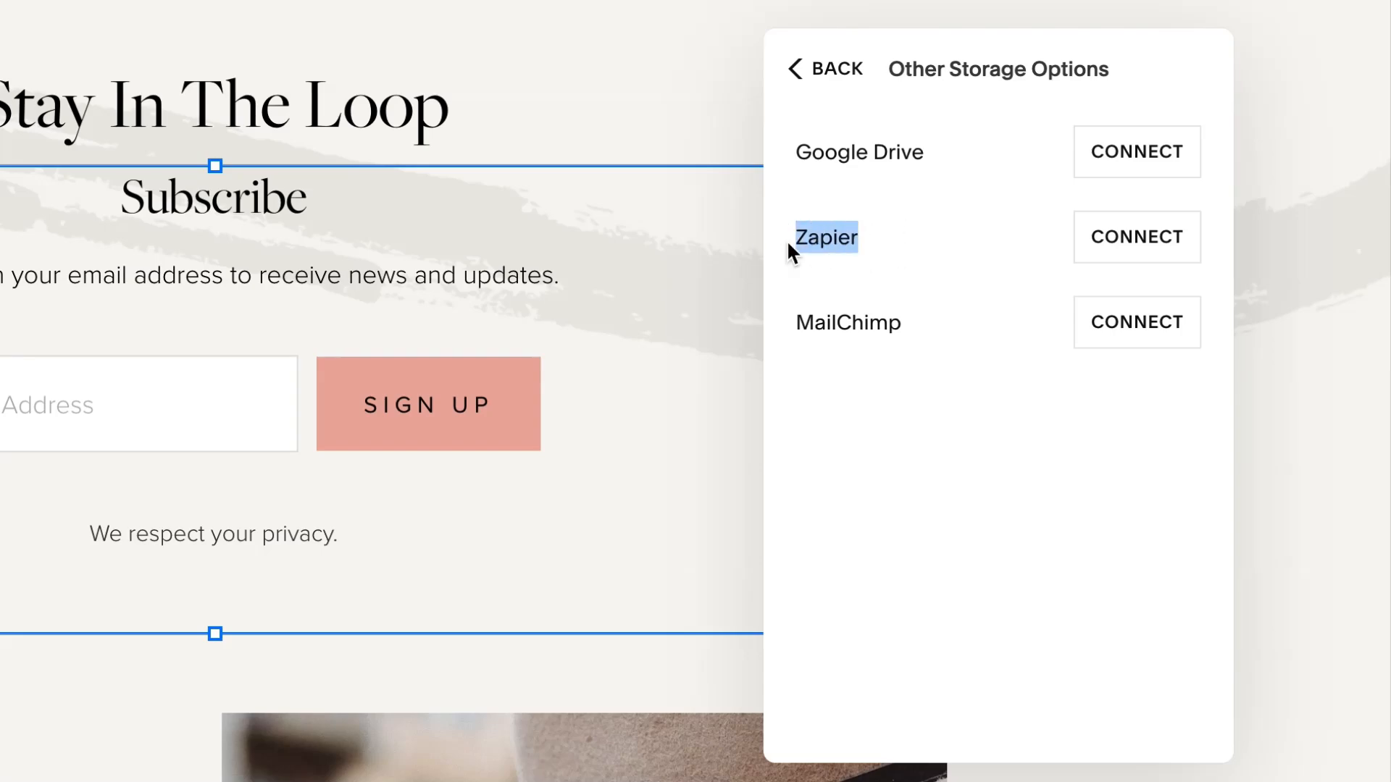
{"action": "left_click", "coordinate": [902, 246]}
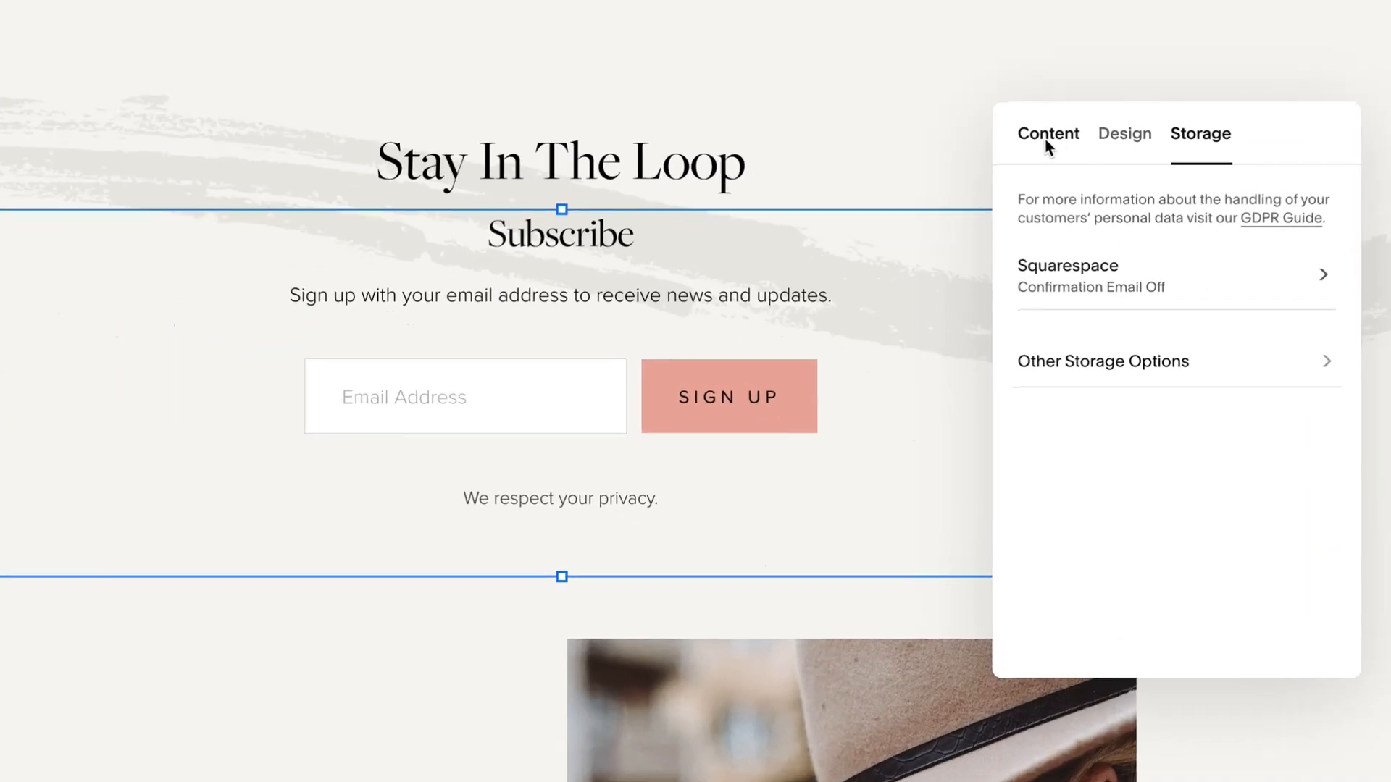
- Remove the "Subscribe" title from the newsletter form's content, leaving its title empty
{"action": "left_click", "coordinate": [1059, 295]}
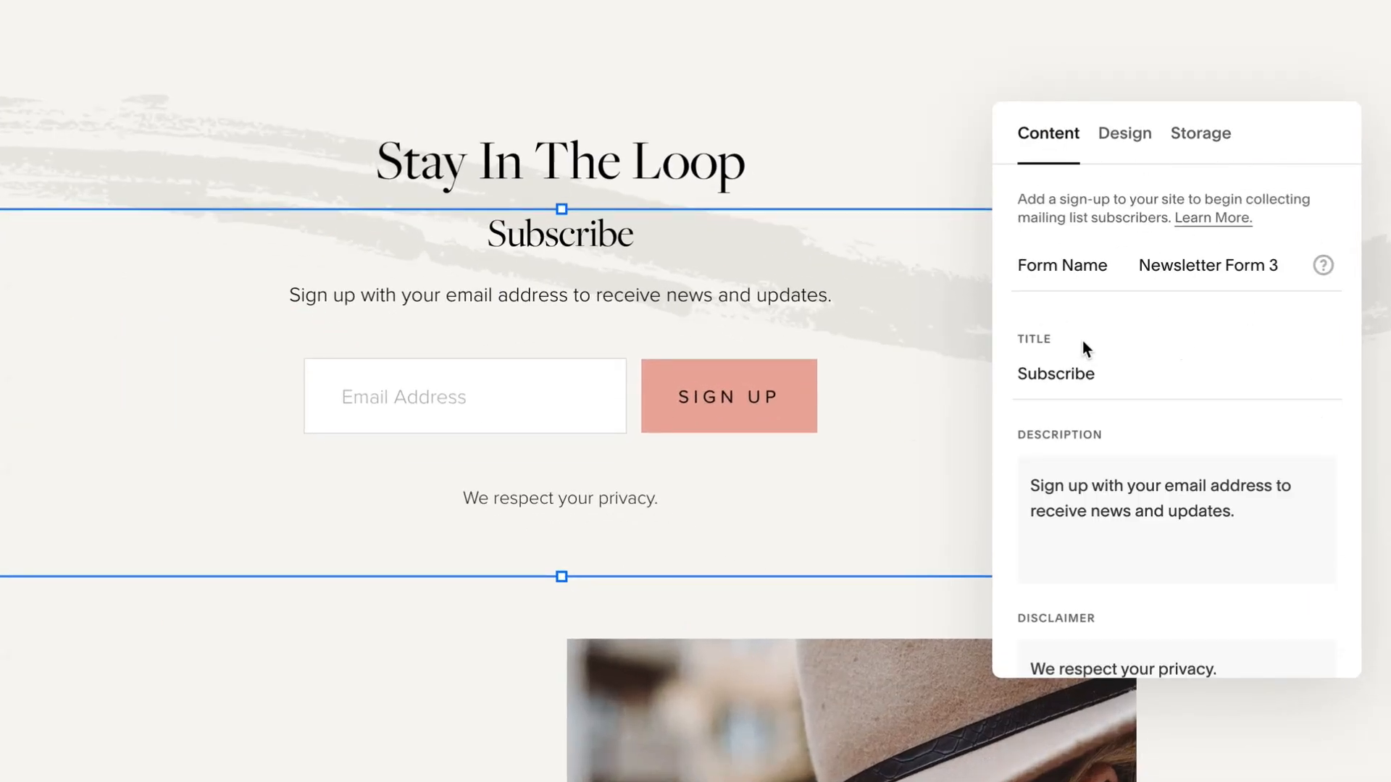
{"action": "left_click_drag", "start_coordinate": [1107, 270], "coordinate": [1021, 268]}
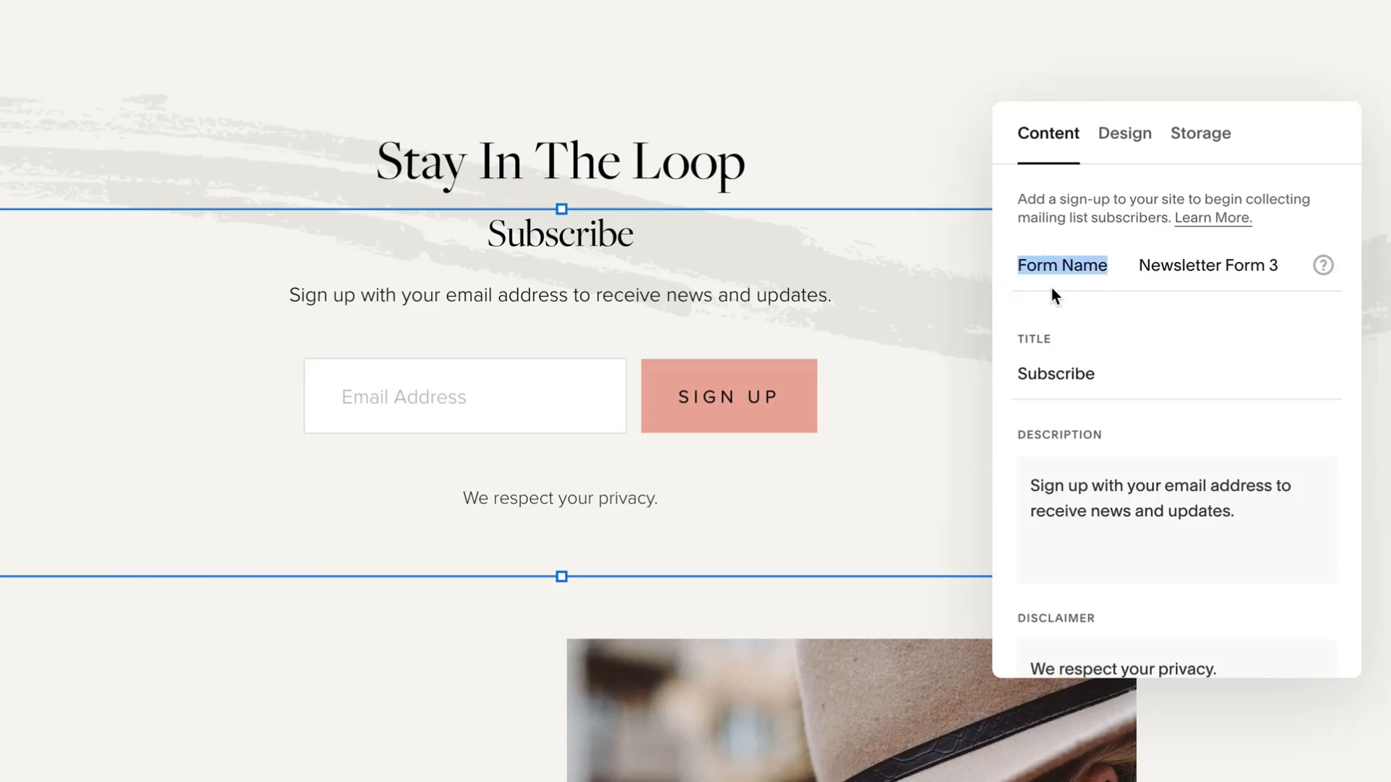
{"action": "left_click", "coordinate": [1043, 295]}
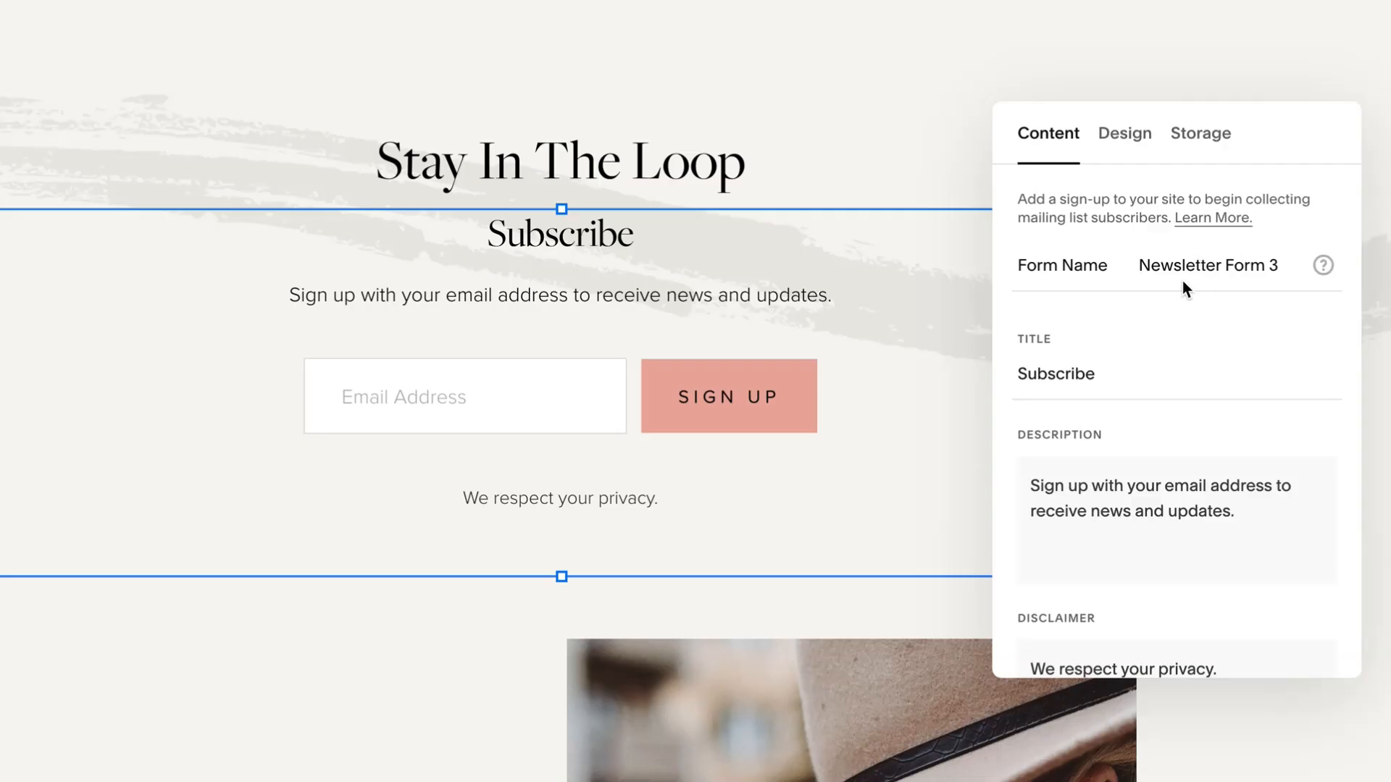
{"action": "left_click_drag", "start_coordinate": [1057, 347], "coordinate": [1003, 348]}
{"action": "left_click", "coordinate": [1077, 308]}
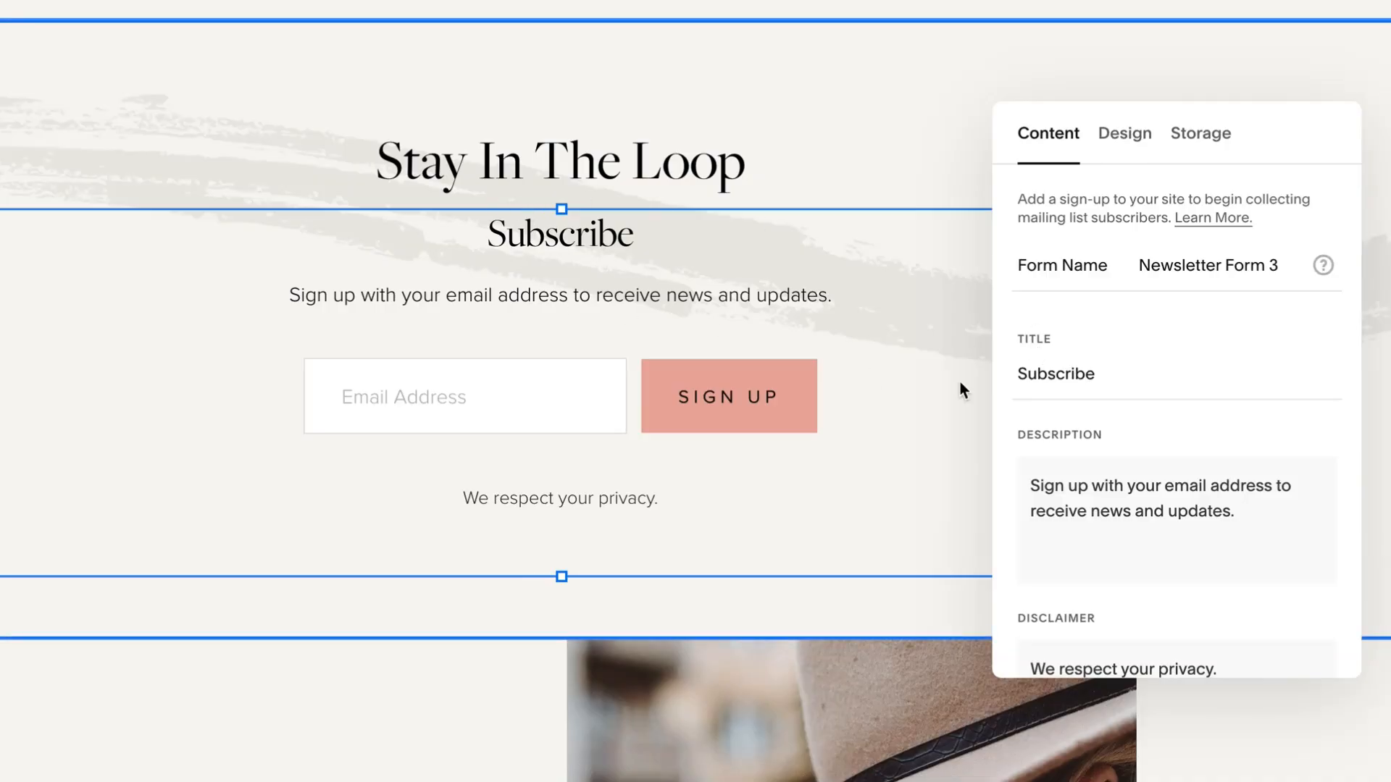
{"action": "left_click_drag", "start_coordinate": [1107, 376], "coordinate": [1007, 376]}
{"action": "left_click", "coordinate": [1050, 361]}
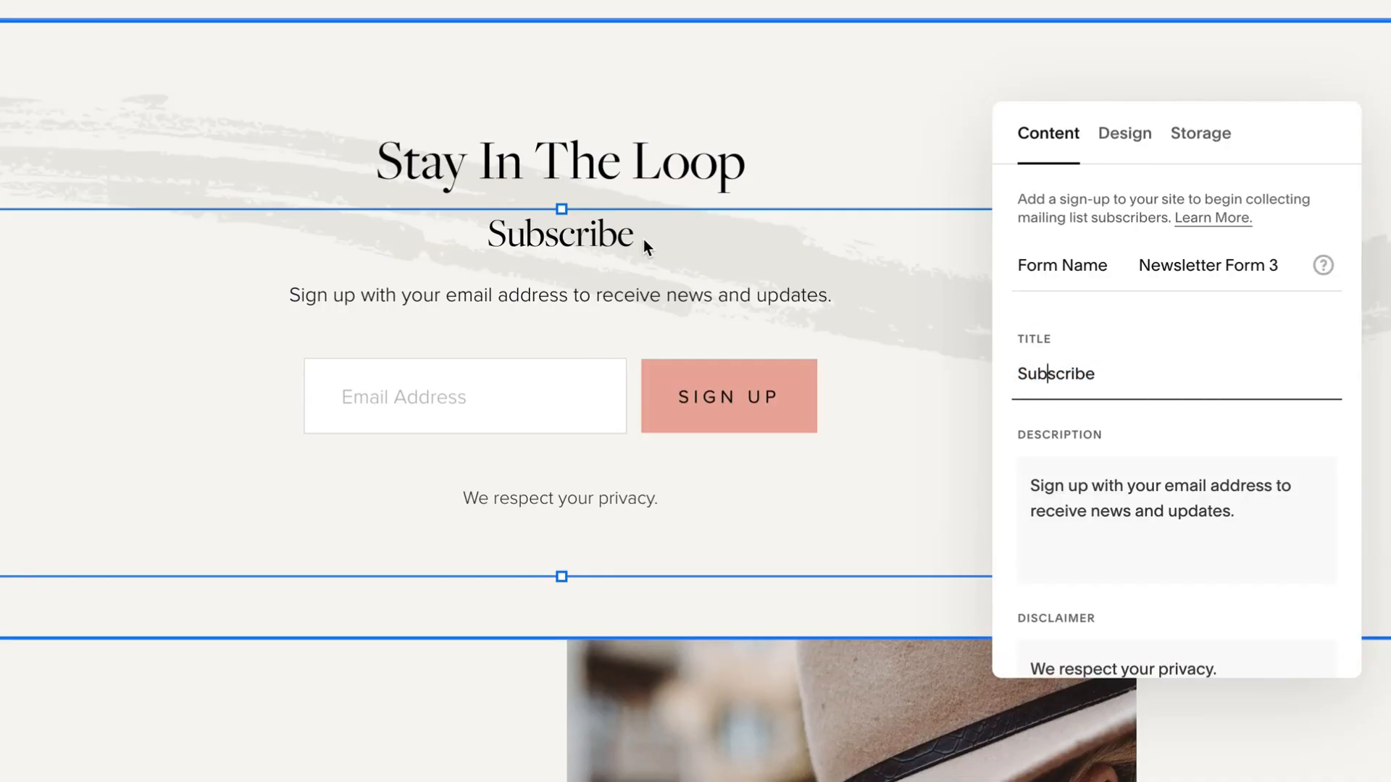
{"action": "left_click", "coordinate": [1068, 374]}
{"action": "left_click", "coordinate": [1057, 378]}
{"action": "left_click", "coordinate": [1076, 375]}
{"action": "double_click", "coordinate": [1076, 375]}
{"action": "key", "text": "BackSpace"}
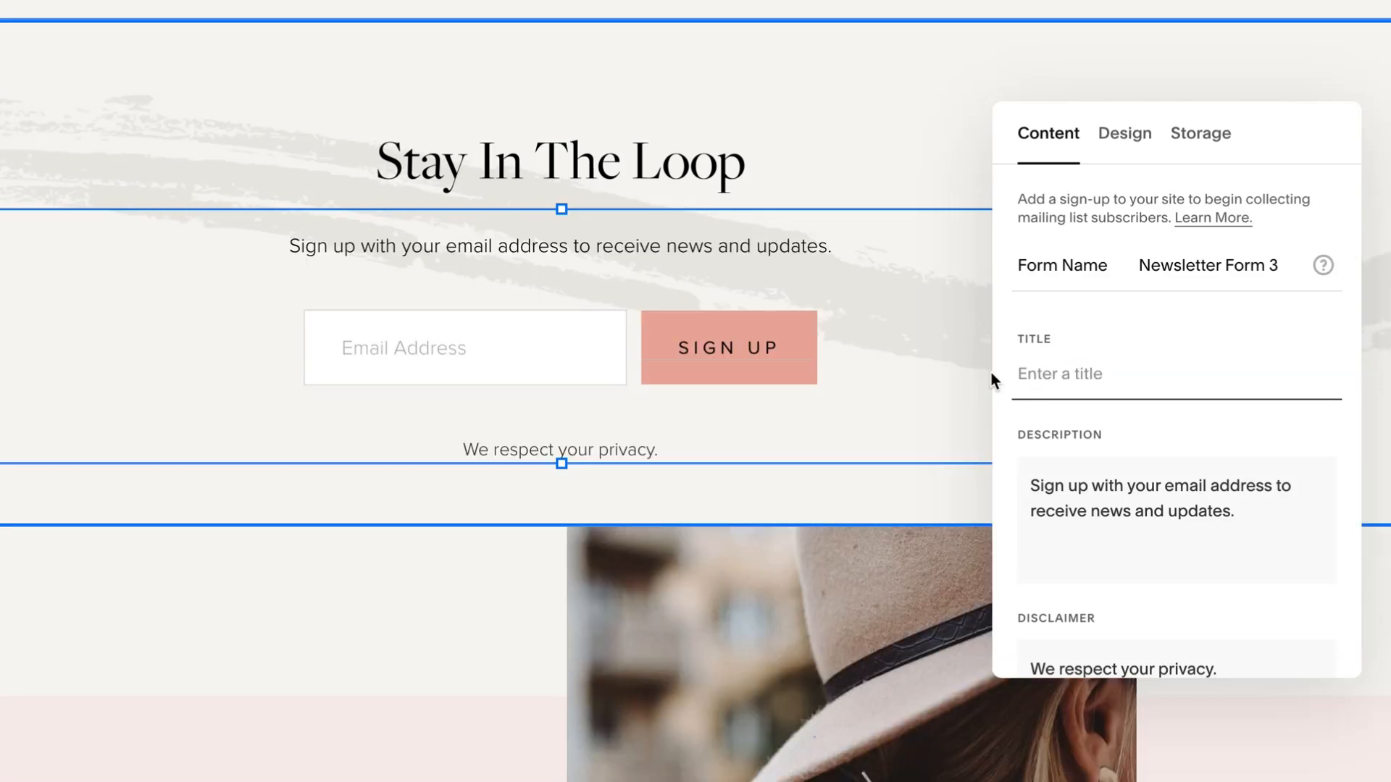
{"action": "left_click", "coordinate": [1061, 307]}
- Examine the newsletter form's description and disclaimer texts and where they appear in the block
{"action": "scroll", "coordinate": [1061, 306], "scroll_direction": "down", "scroll_amount": 2}
{"action": "double_click", "coordinate": [1087, 298]}
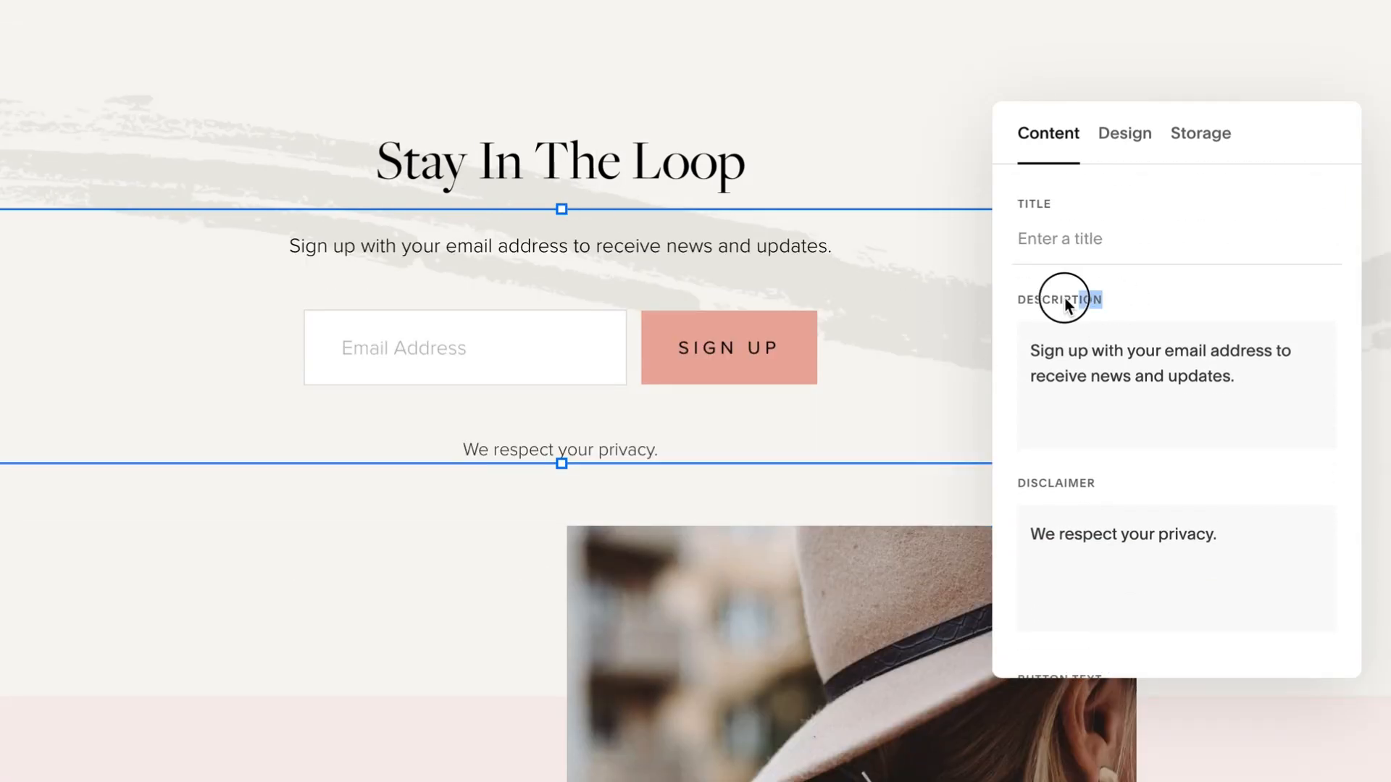
{"action": "left_click", "coordinate": [1162, 431]}
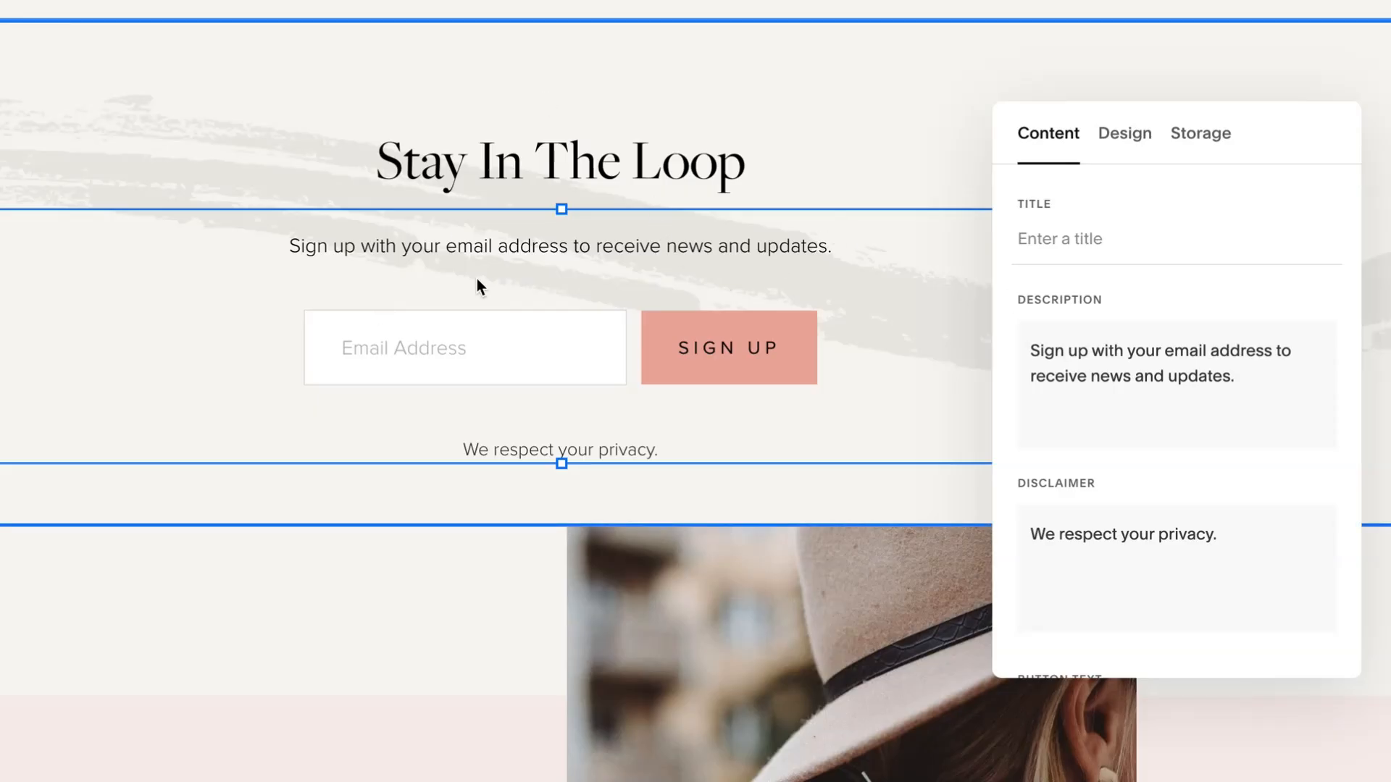
{"action": "triple_click", "coordinate": [1136, 372]}
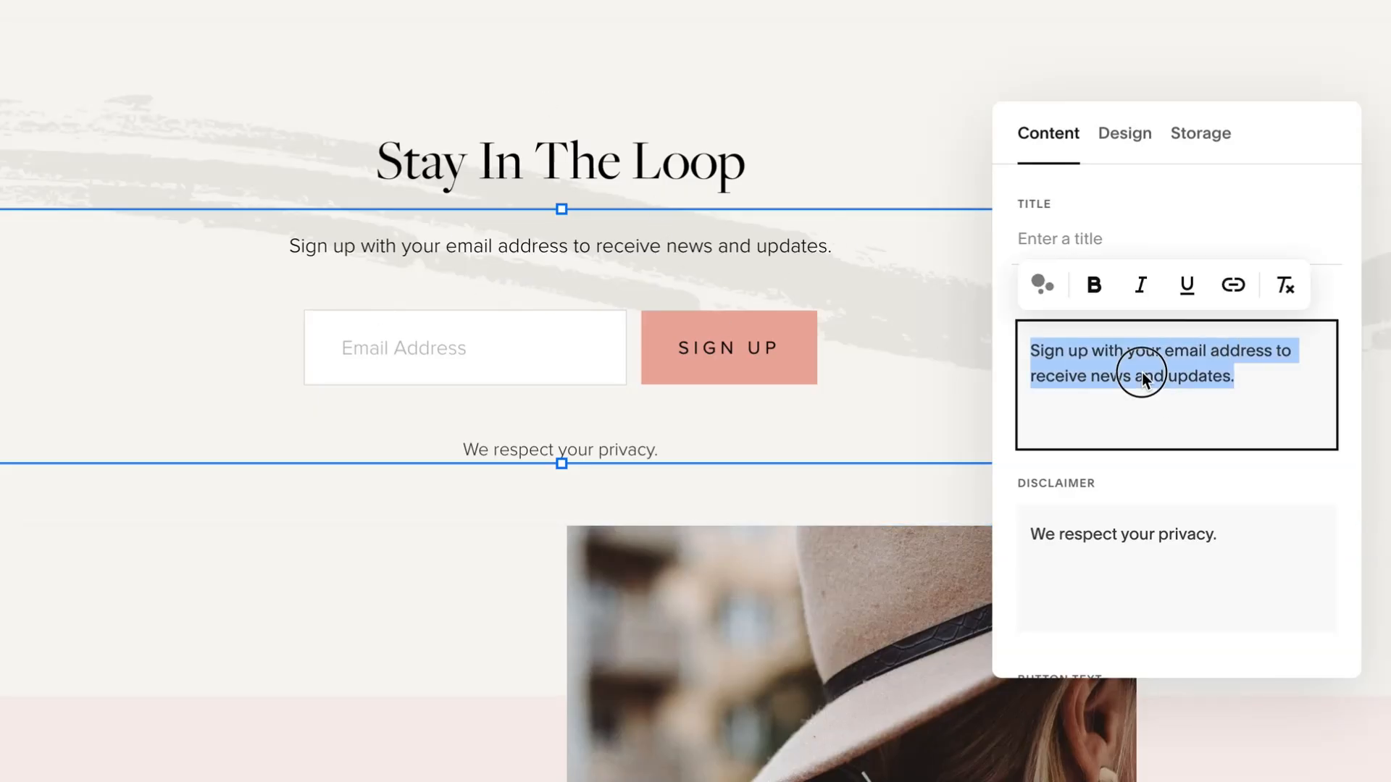
{"action": "left_click", "coordinate": [1144, 373]}
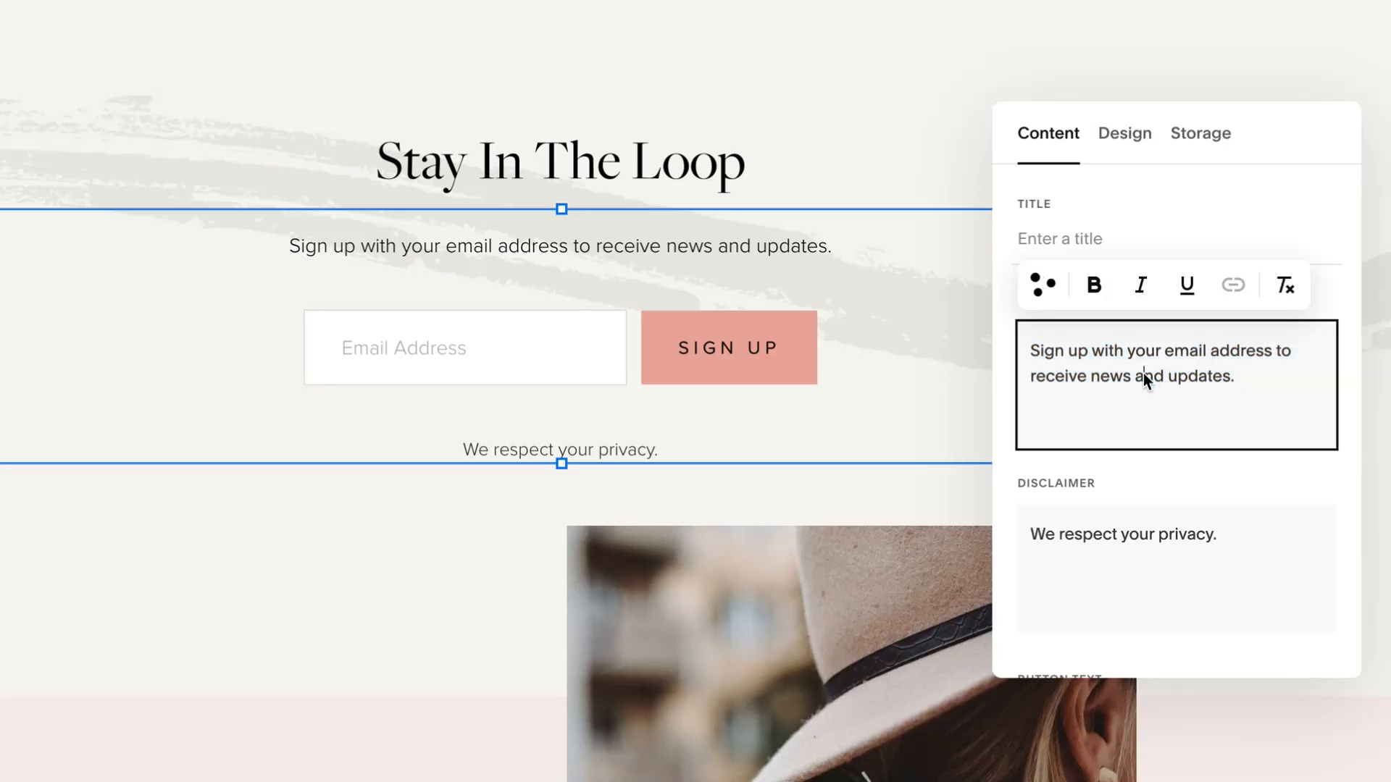
{"action": "left_click", "coordinate": [1266, 380]}
{"action": "scroll", "coordinate": [1130, 449], "scroll_direction": "down", "scroll_amount": 1}
{"action": "left_click", "coordinate": [1088, 413]}
{"action": "left_click_drag", "start_coordinate": [1088, 413], "coordinate": [1018, 416]}
{"action": "left_click", "coordinate": [1130, 409]}
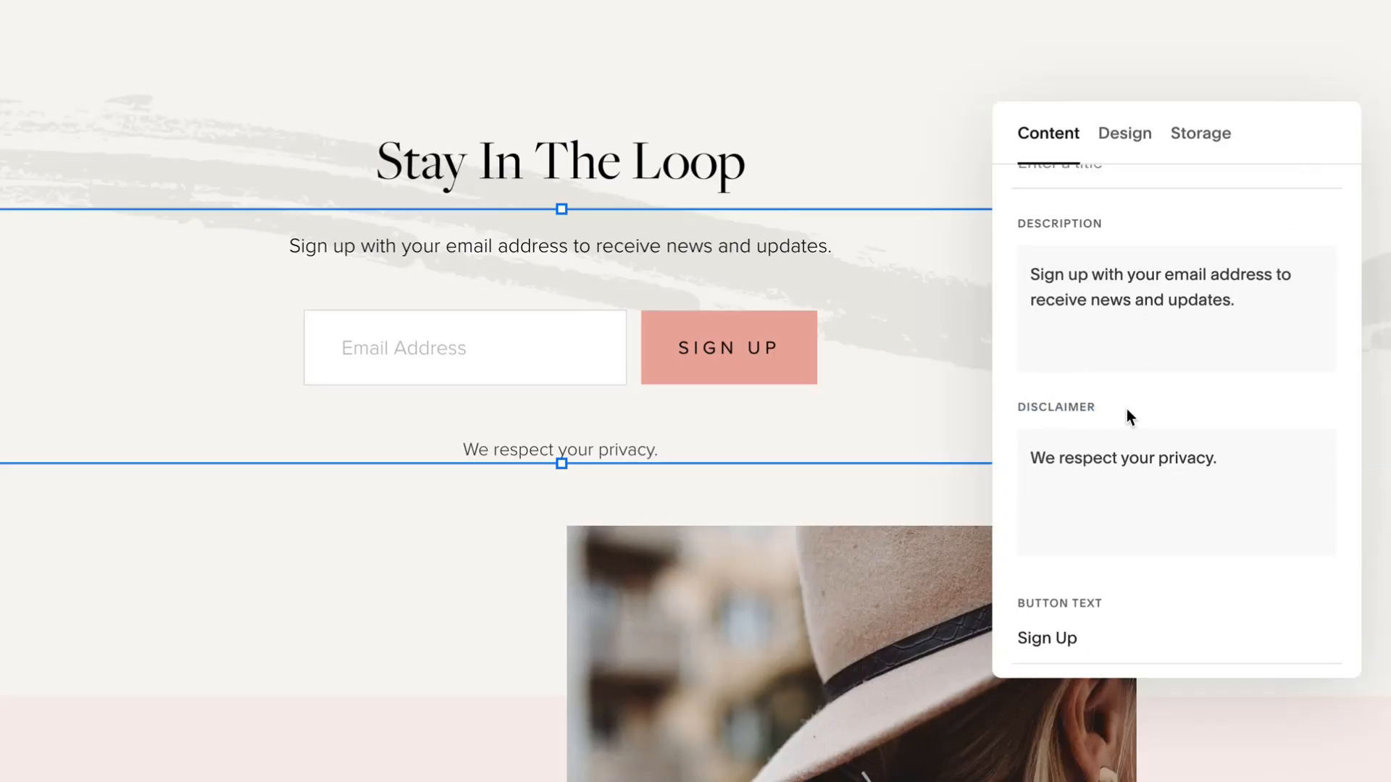
{"action": "left_click_drag", "start_coordinate": [1219, 467], "coordinate": [1024, 472]}
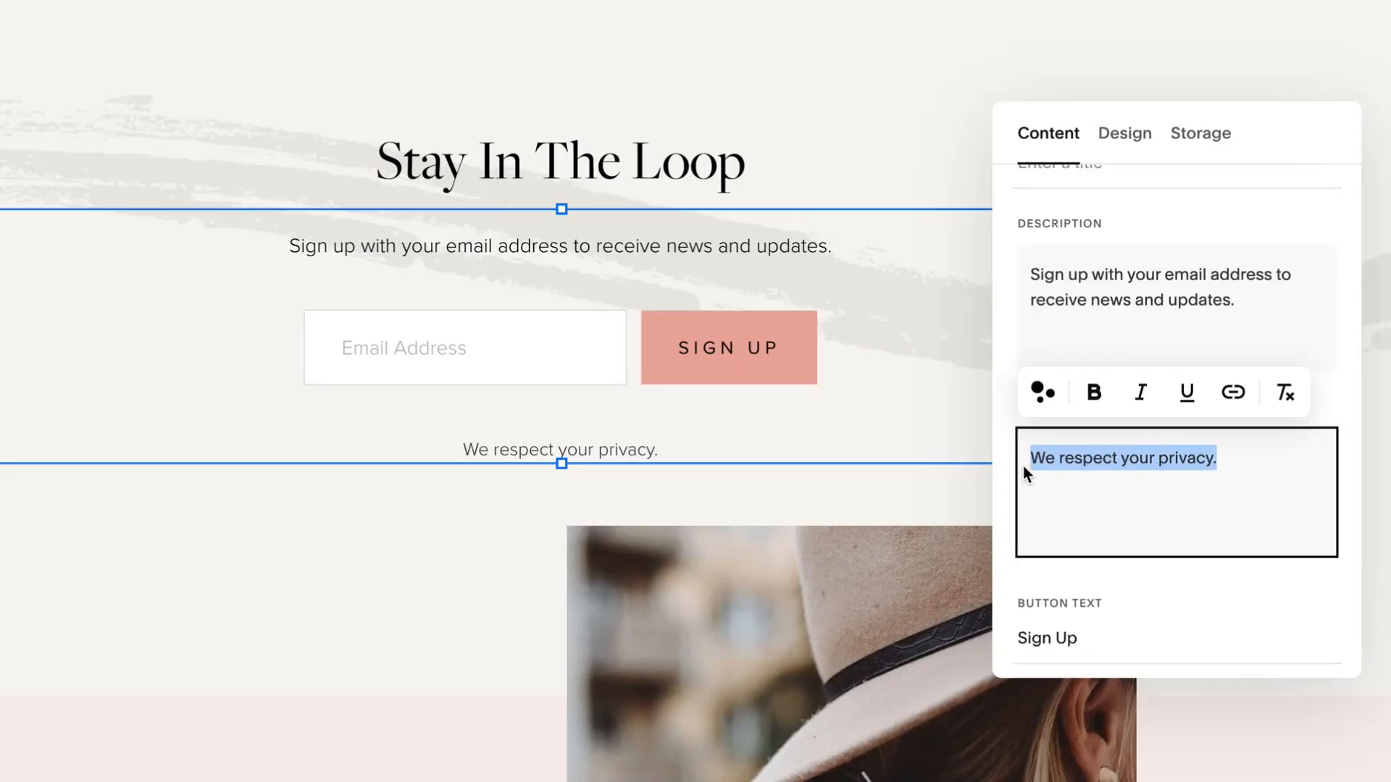
{"action": "left_click", "coordinate": [1099, 467]}
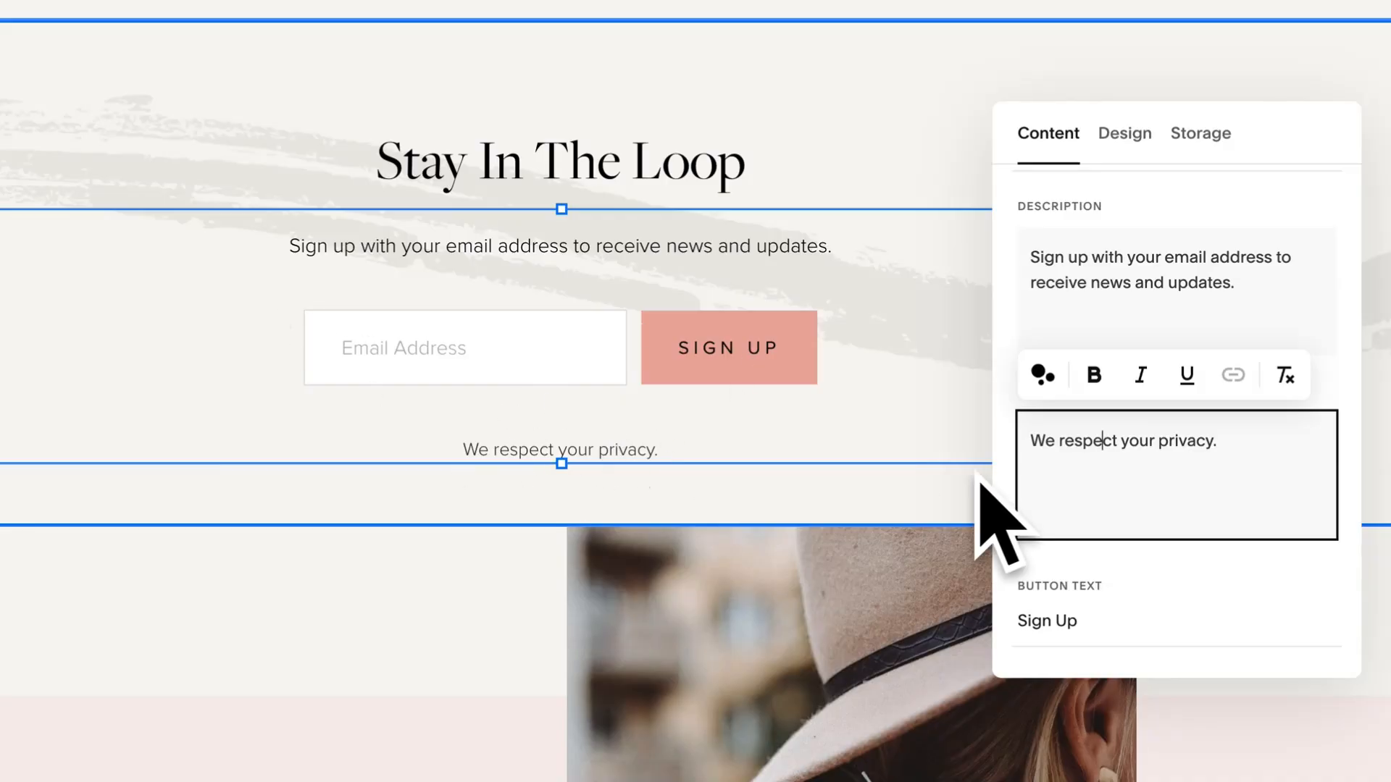
- Delete the "We respect your privacy." disclaimer text from the newsletter form
{"action": "double_click", "coordinate": [1127, 443]}
{"action": "left_click", "coordinate": [1125, 444]}
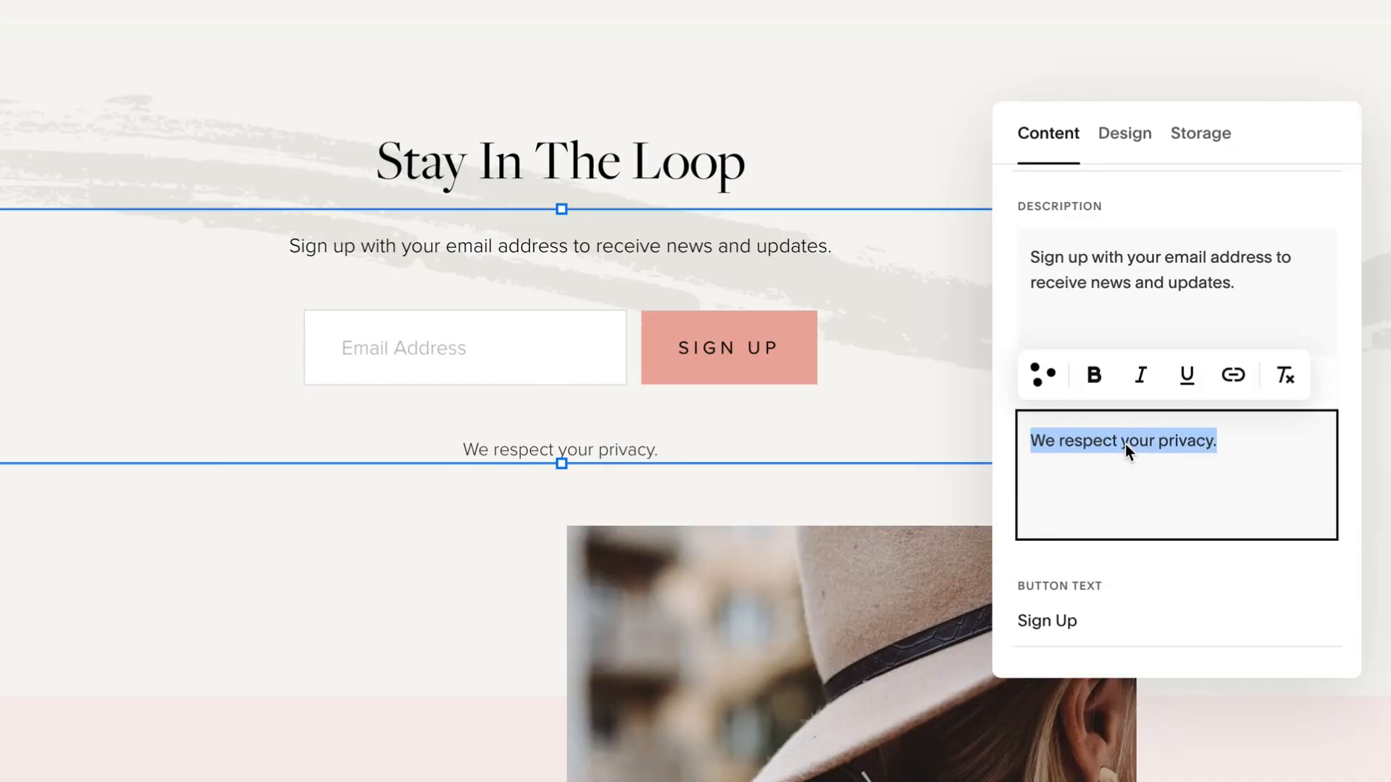
{"action": "key", "text": "BackSpace"}
{"action": "left_click", "coordinate": [1342, 457]}
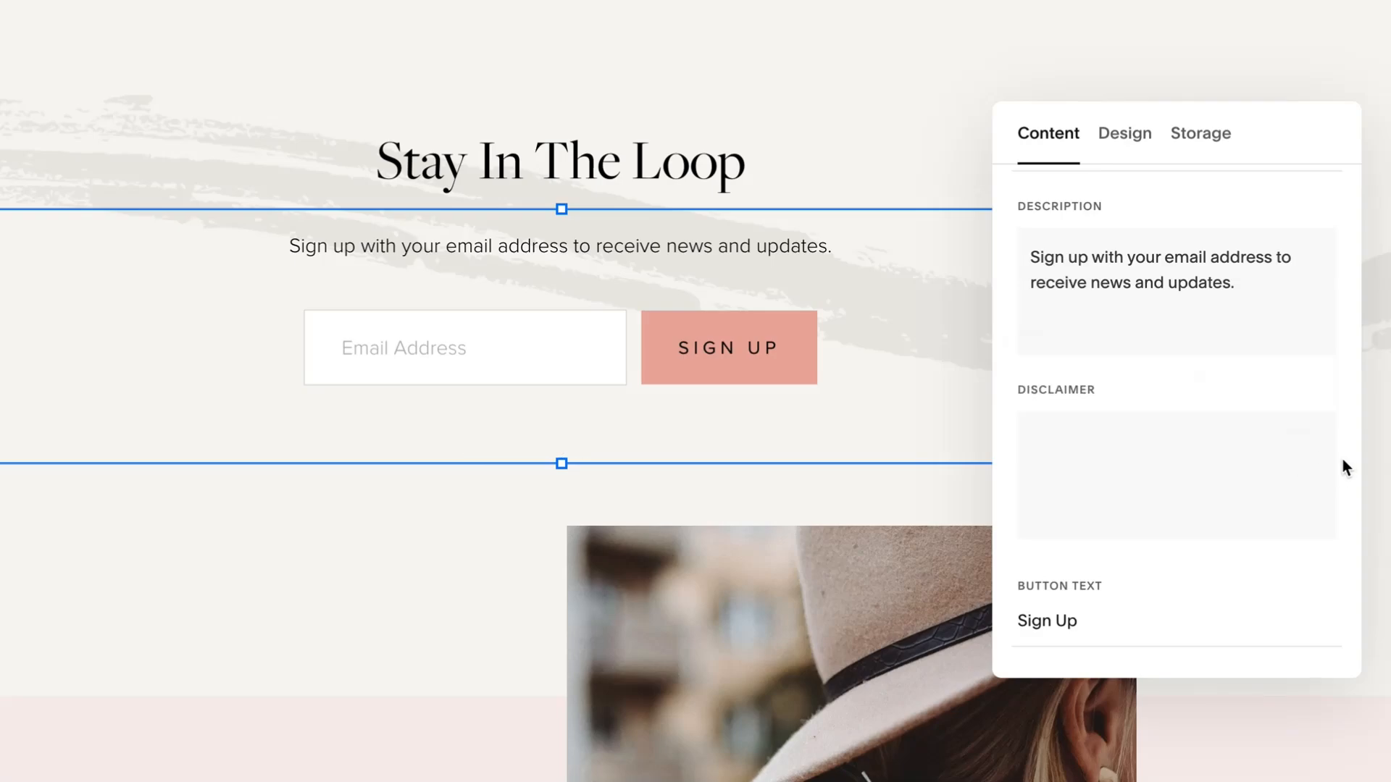
- Change the newsletter form's button text to "Yes, Please!" and turn on its name field
{"action": "scroll", "coordinate": [1108, 456], "scroll_direction": "down", "scroll_amount": 2}
{"action": "triple_click", "coordinate": [1001, 439]}
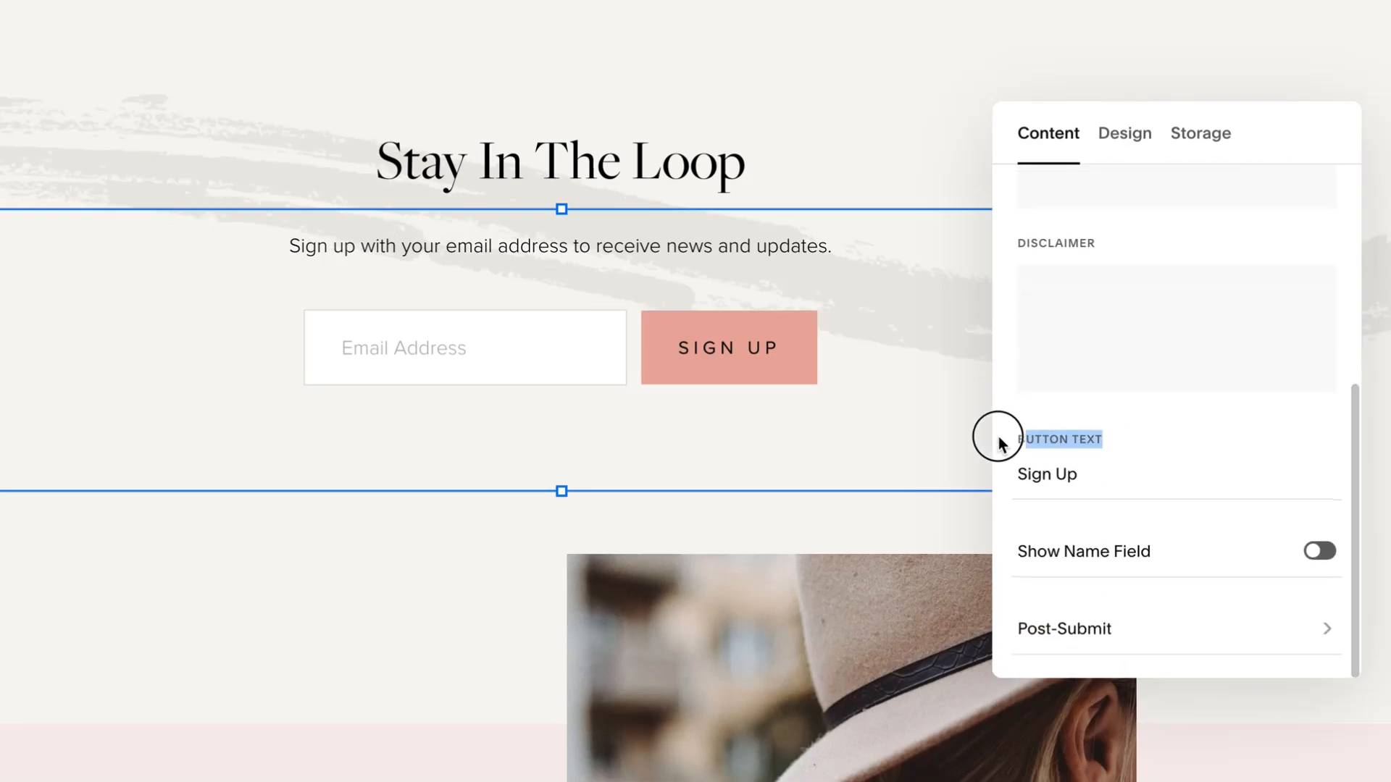
{"action": "triple_click", "coordinate": [1047, 474]}
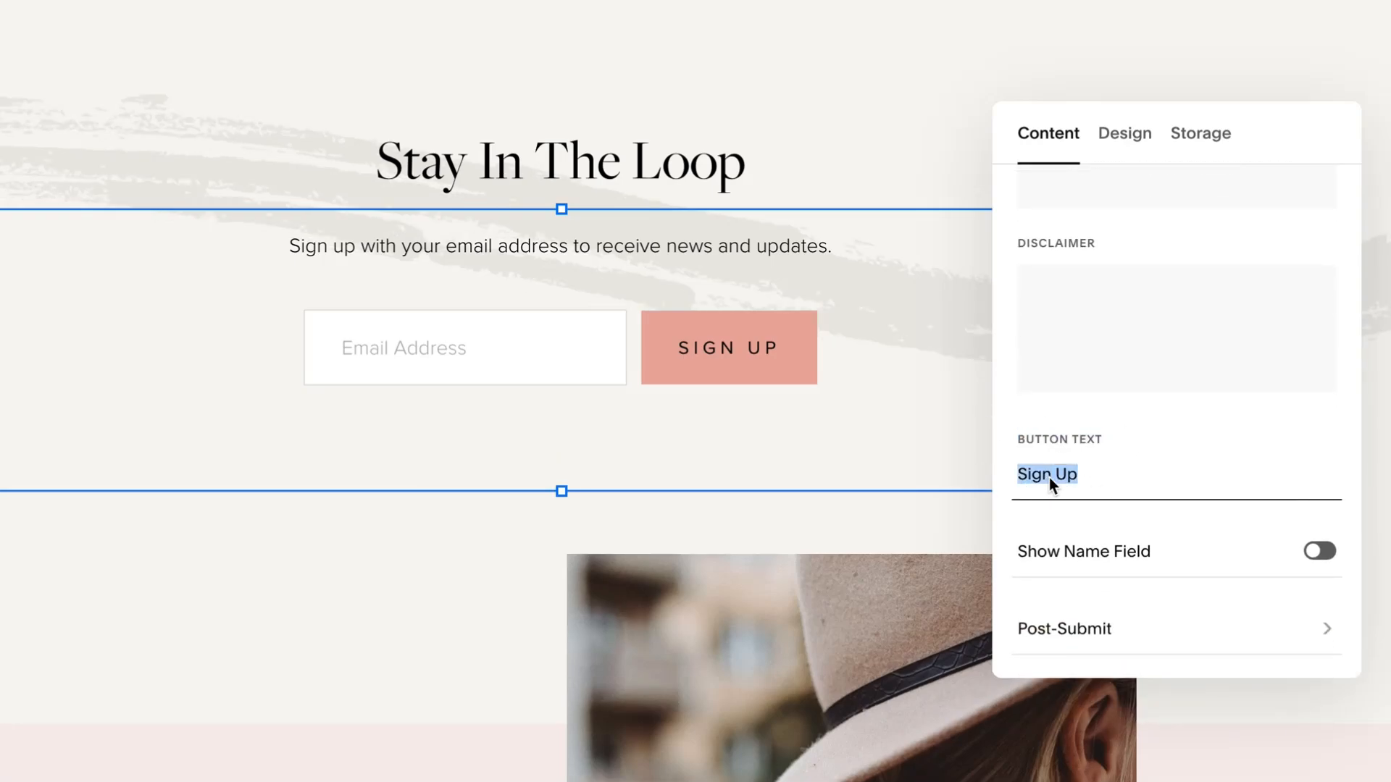
{"action": "type", "text": "Yes, "}
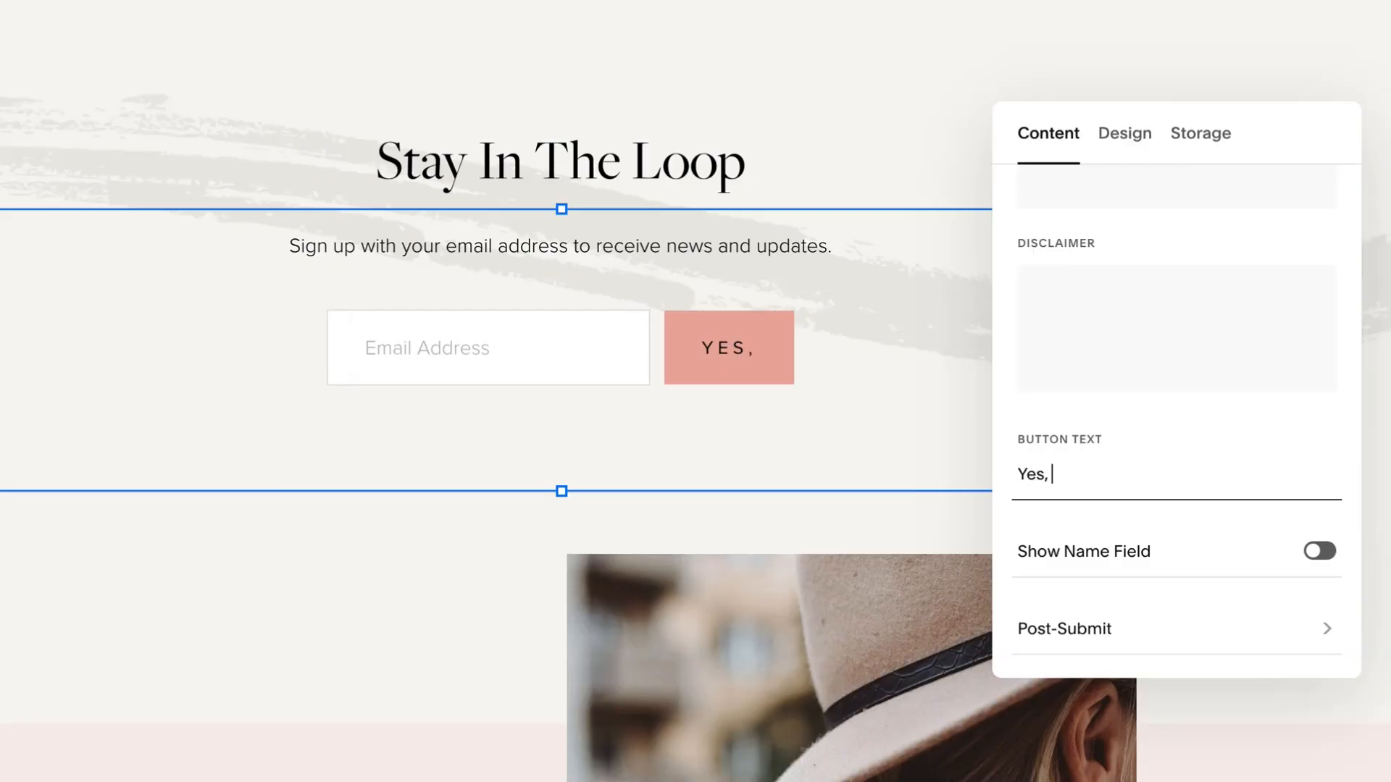
{"action": "type", "text": "Please!"}
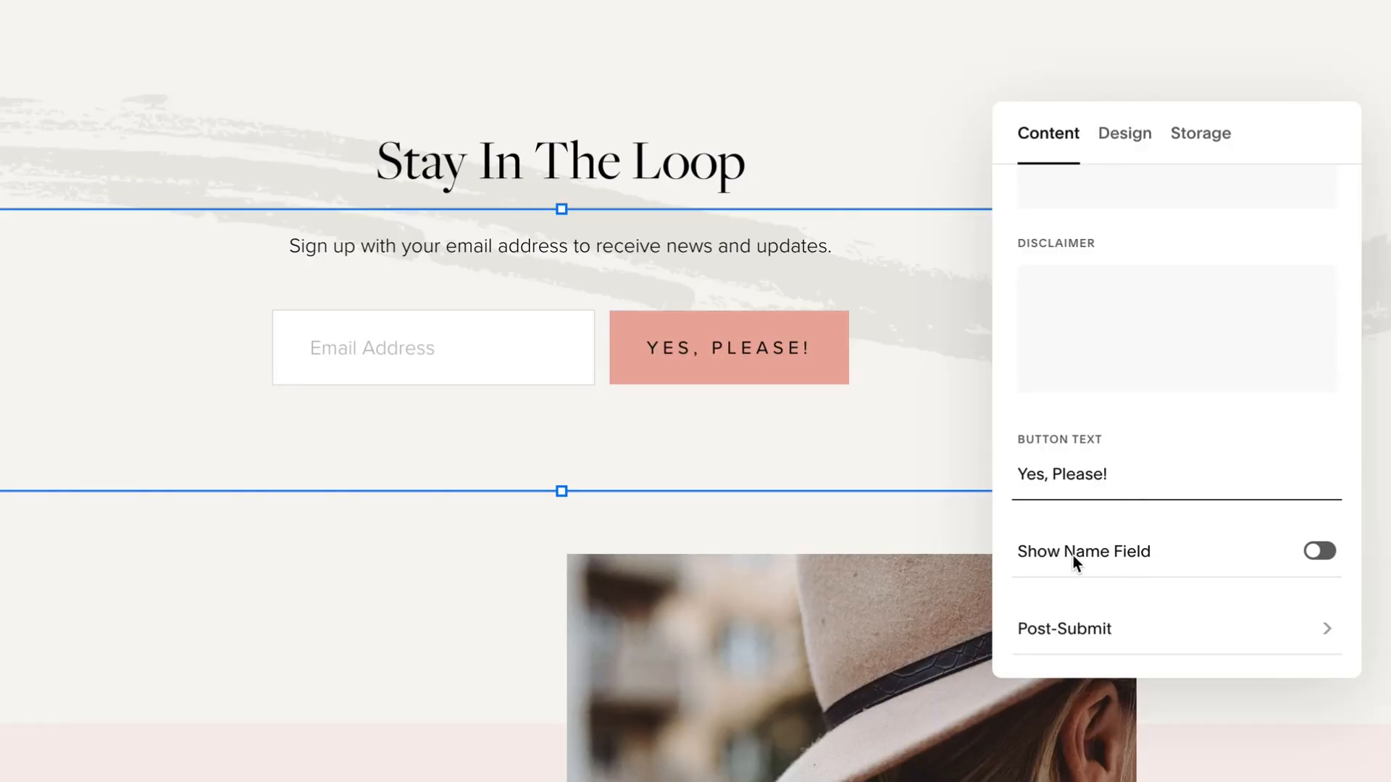
{"action": "left_click", "coordinate": [1315, 552]}
{"action": "scroll", "coordinate": [1206, 542], "scroll_direction": "down", "scroll_amount": 3}
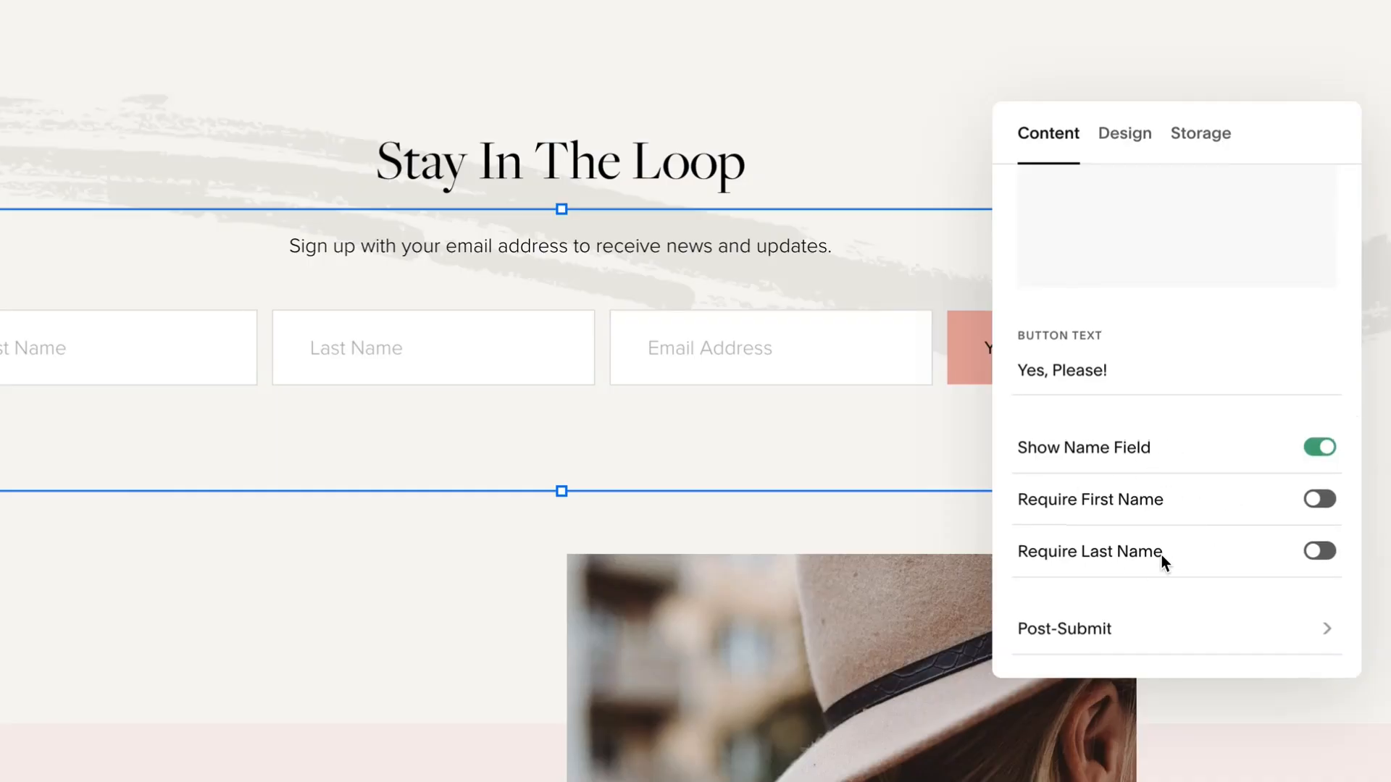
- Examine the newsletter form's post-submit options, looking at both the thank-you message and the redirect alternative
{"action": "left_click", "coordinate": [1079, 629]}
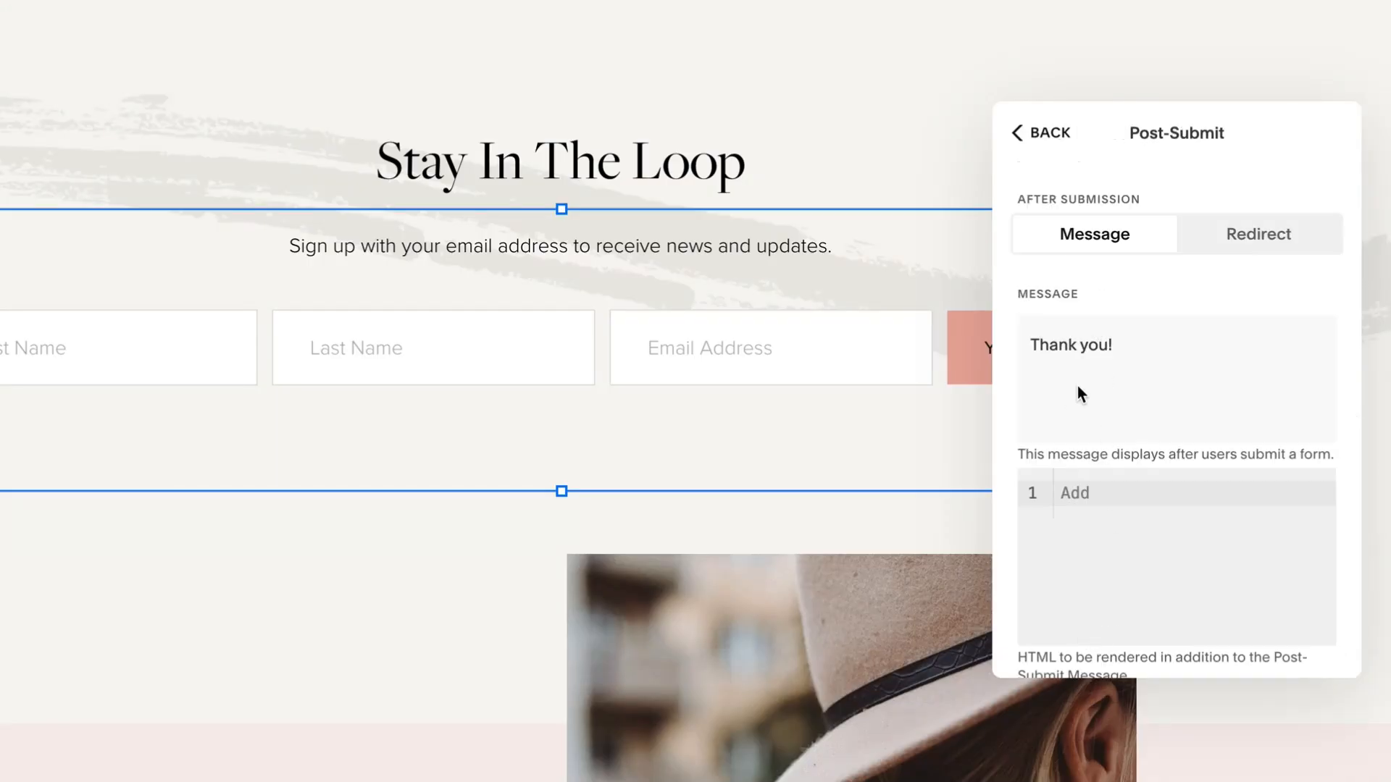
{"action": "left_click", "coordinate": [1069, 347]}
{"action": "key", "text": "ctrl+a"}
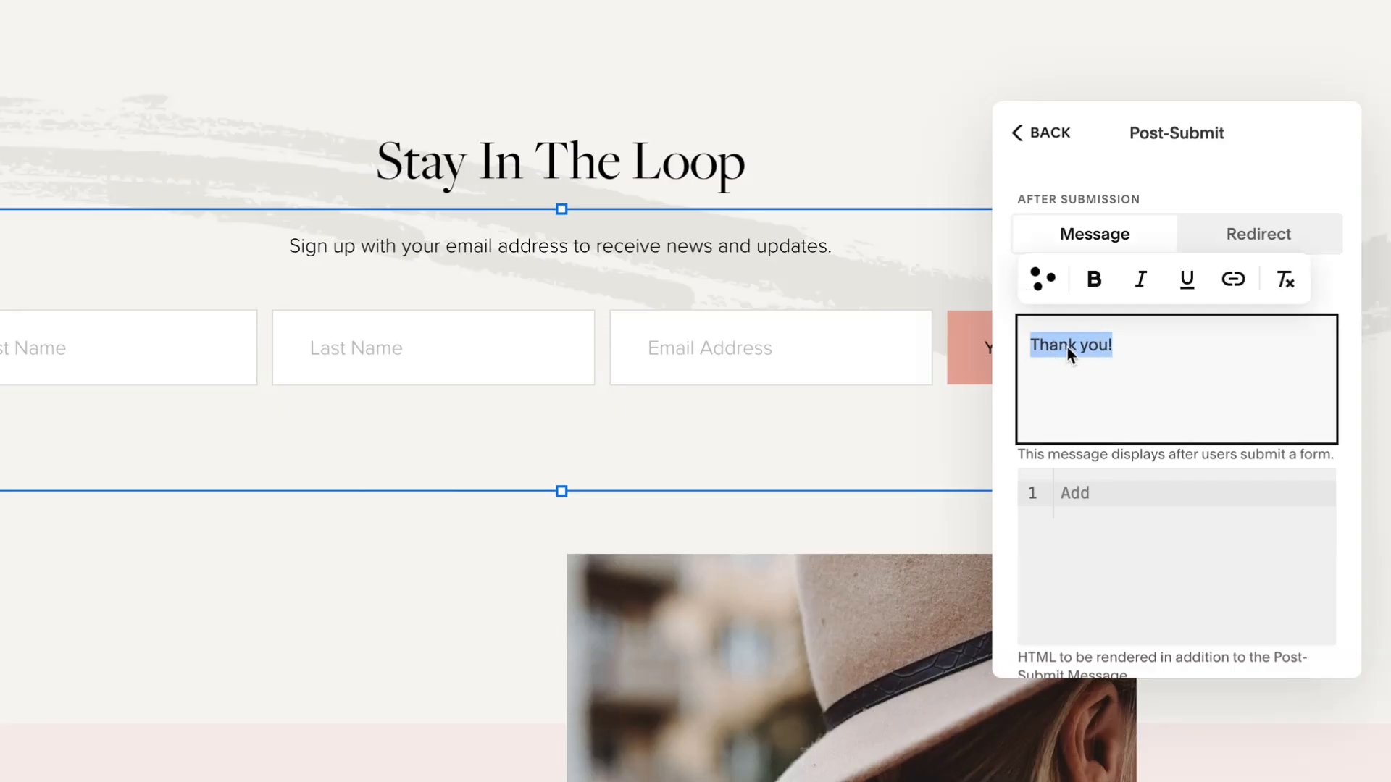
{"action": "left_click", "coordinate": [1354, 366]}
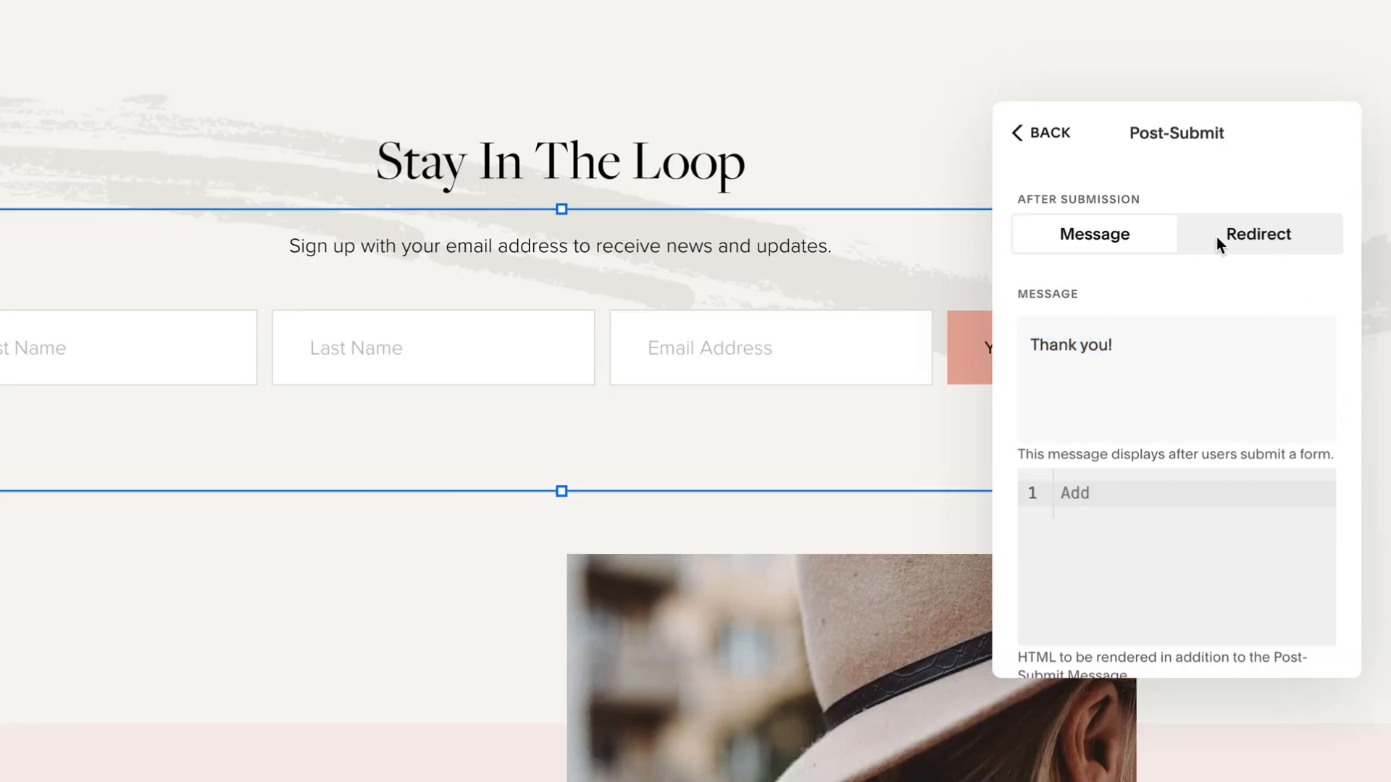
{"action": "left_click", "coordinate": [1253, 242]}
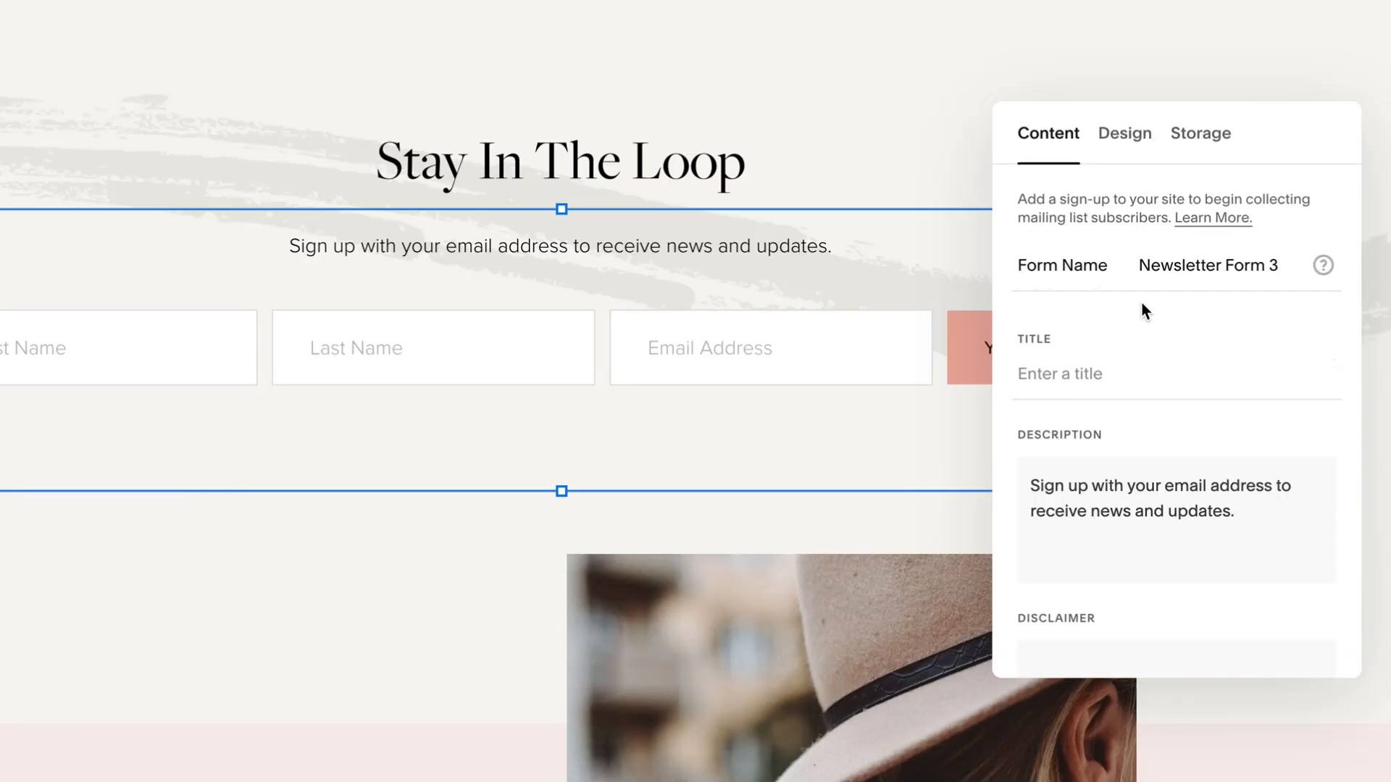
- Try the Stack layout in the newsletter form's design settings and return the form to the Float layout
{"action": "left_click", "coordinate": [1124, 137]}
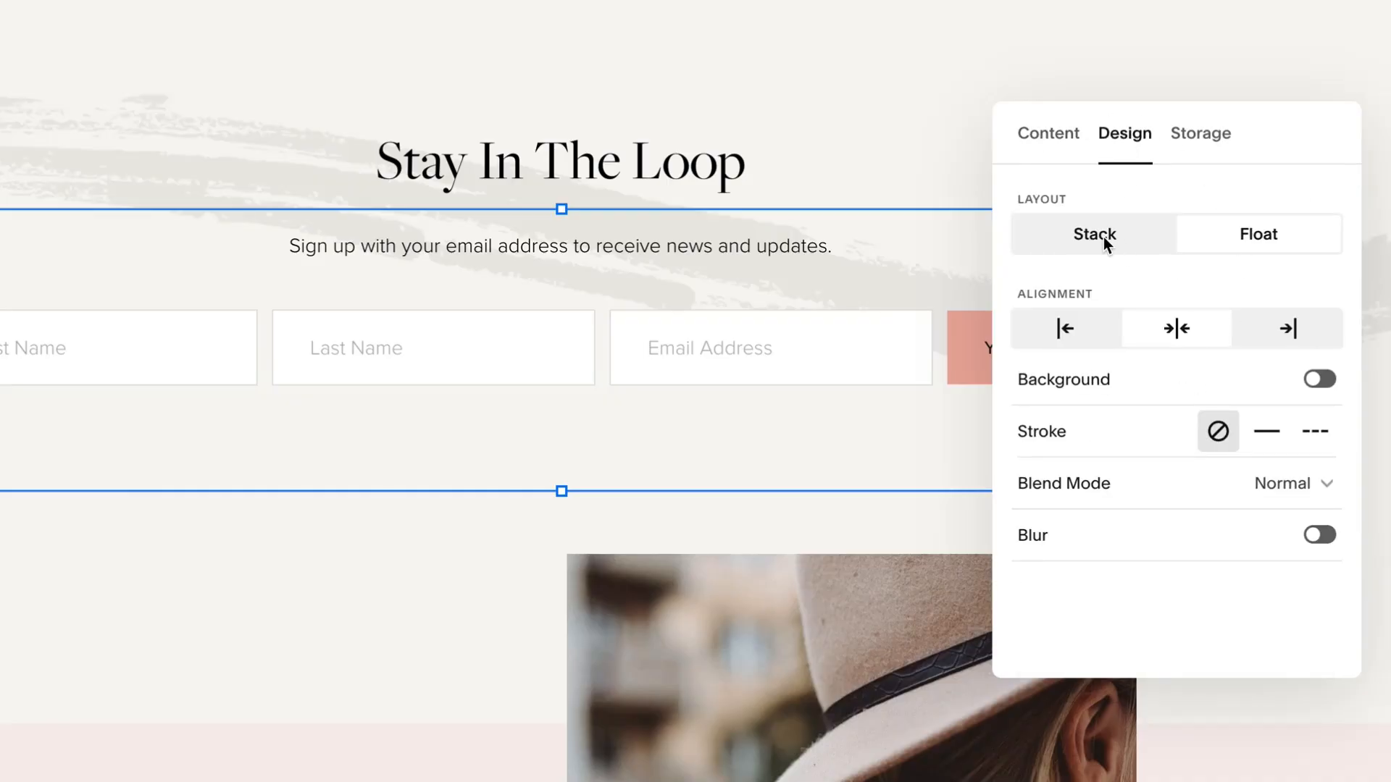
{"action": "left_click_drag", "start_coordinate": [1083, 200], "coordinate": [1015, 196]}
{"action": "left_click", "coordinate": [1096, 200]}
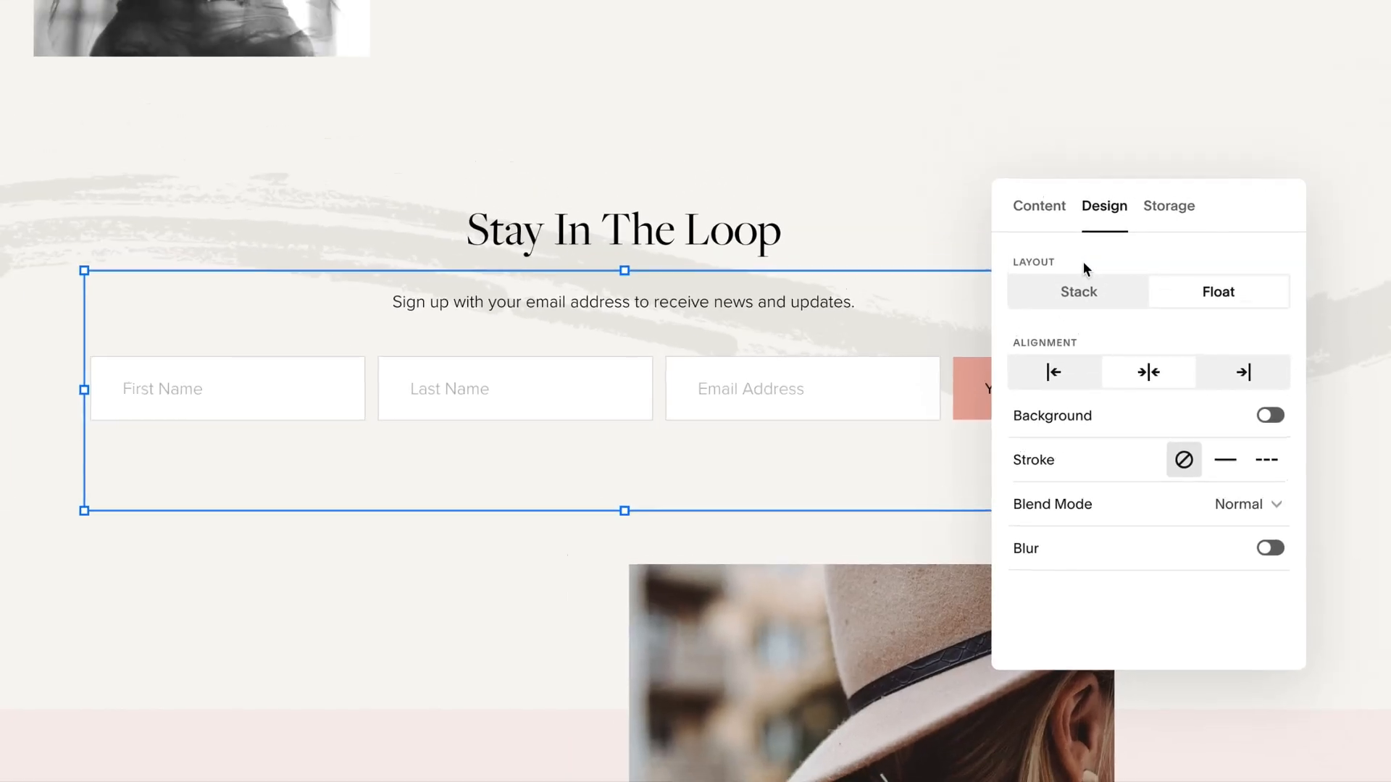
{"action": "left_click", "coordinate": [1074, 293]}
{"action": "scroll", "coordinate": [801, 348], "scroll_direction": "down", "scroll_amount": 1}
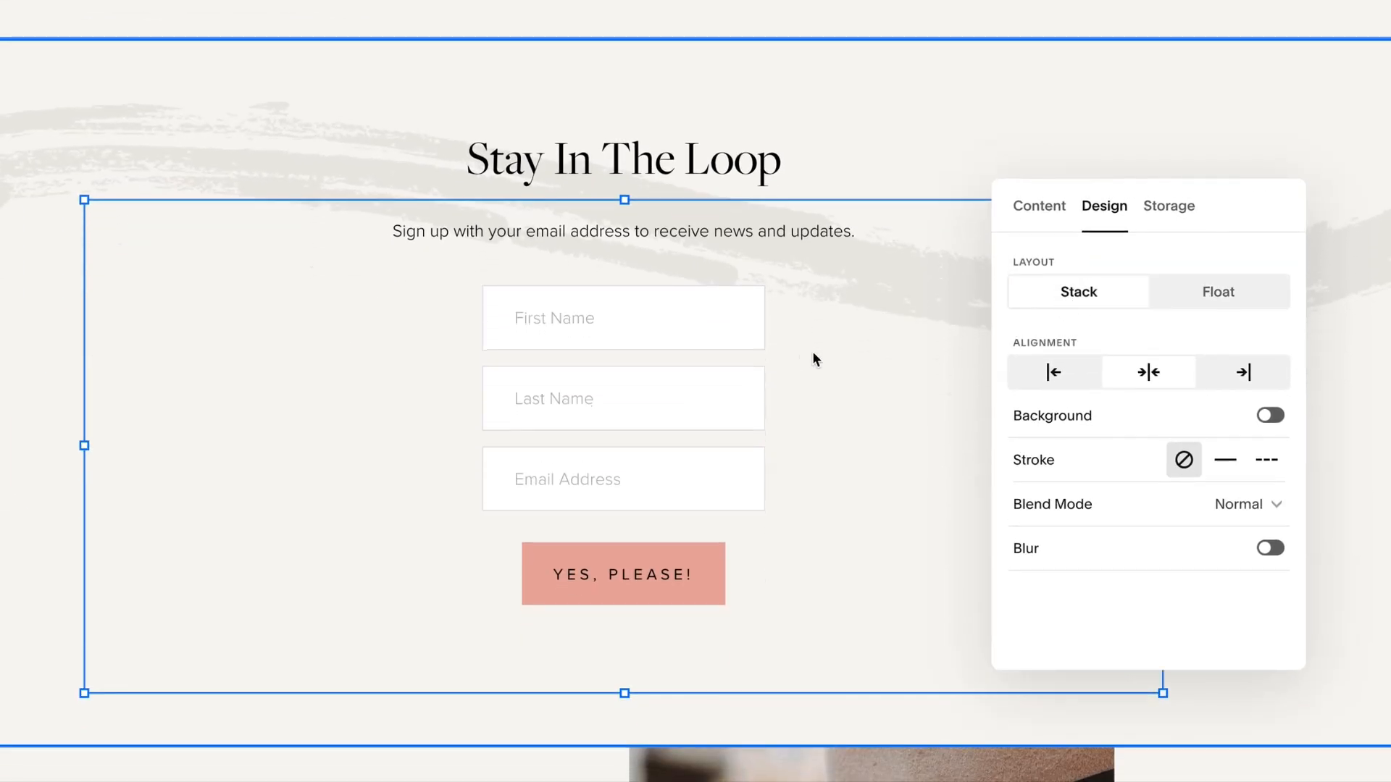
{"action": "left_click", "coordinate": [1188, 294]}
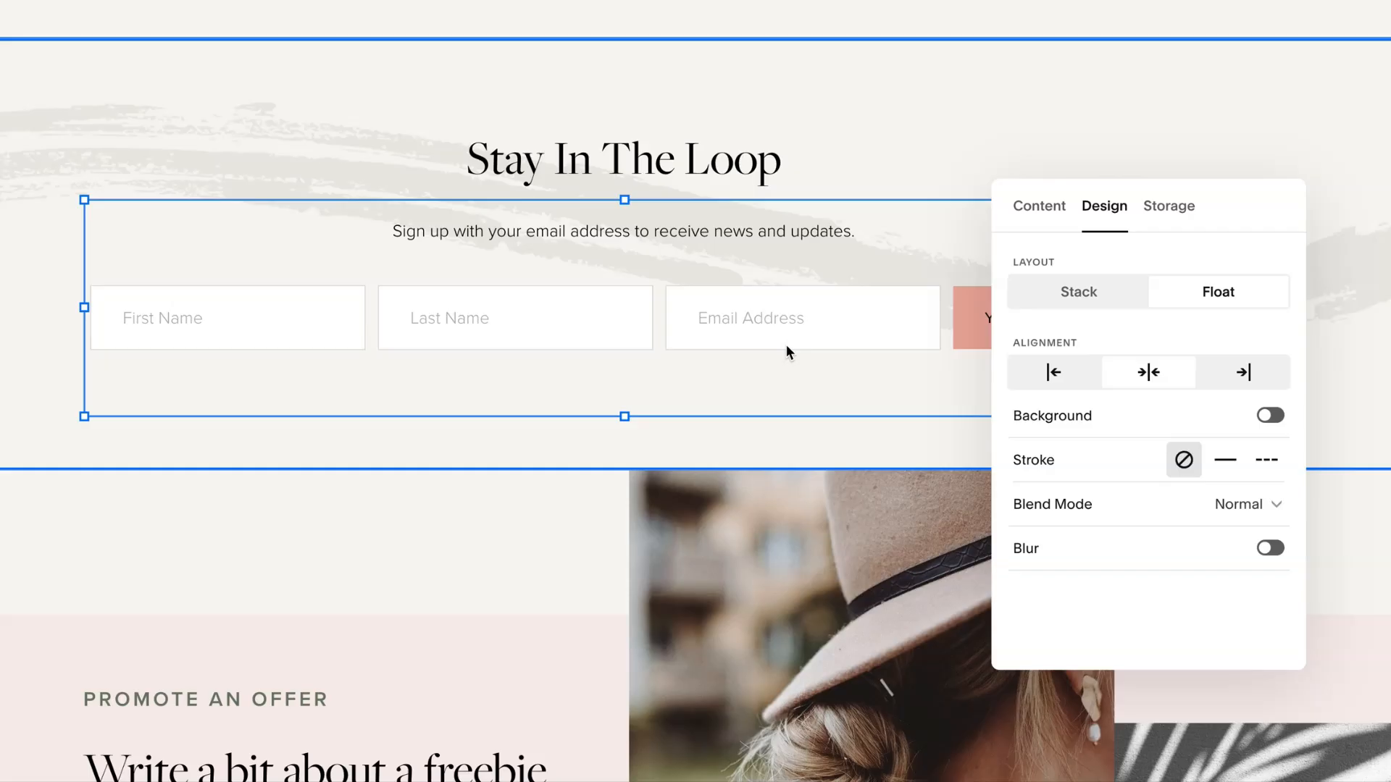
- Try left and right alignment on the newsletter form and set it back to centered
{"action": "left_click", "coordinate": [1034, 378]}
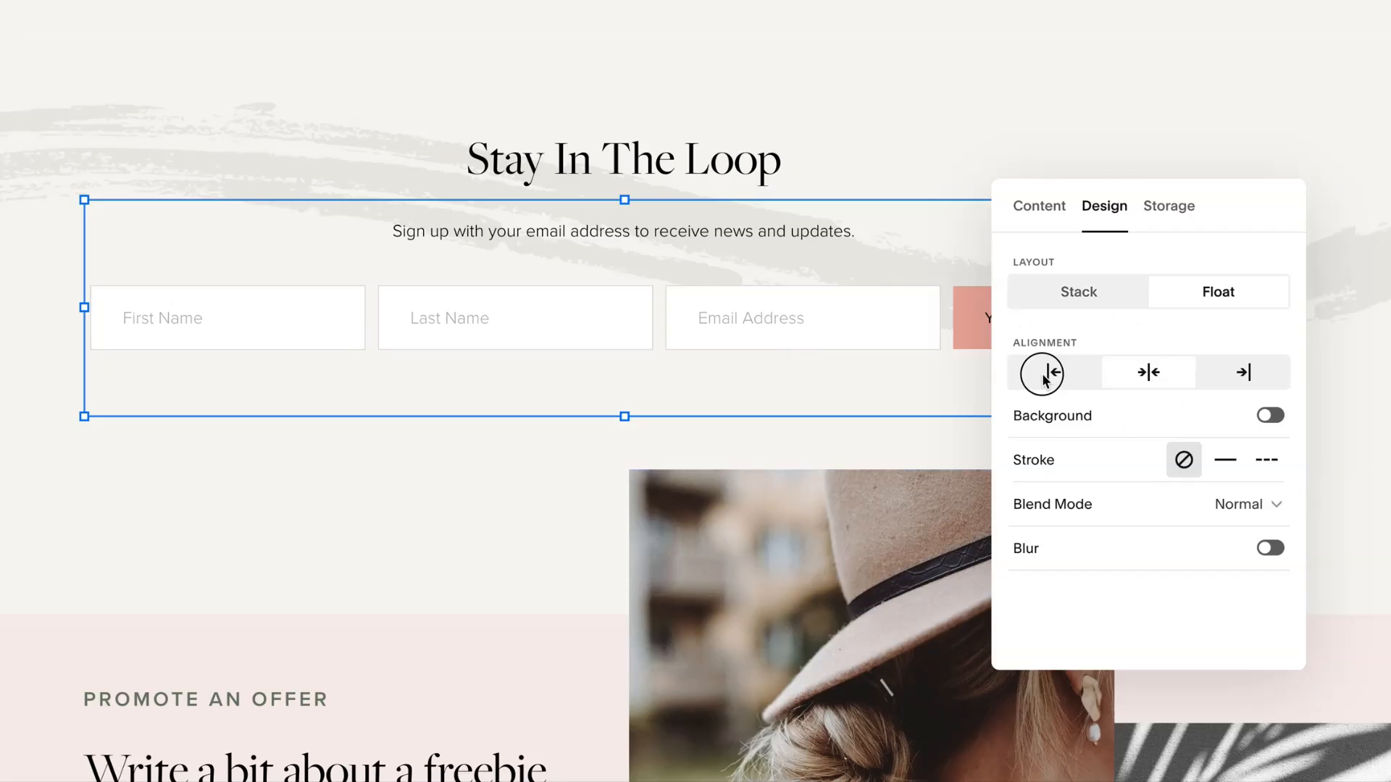
{"action": "left_click", "coordinate": [1142, 375]}
{"action": "left_click", "coordinate": [1247, 375]}
{"action": "left_click", "coordinate": [1148, 374]}
- Turn on the newsletter form's background, try the pink palette color and set the background to white
{"action": "left_click", "coordinate": [1270, 416]}
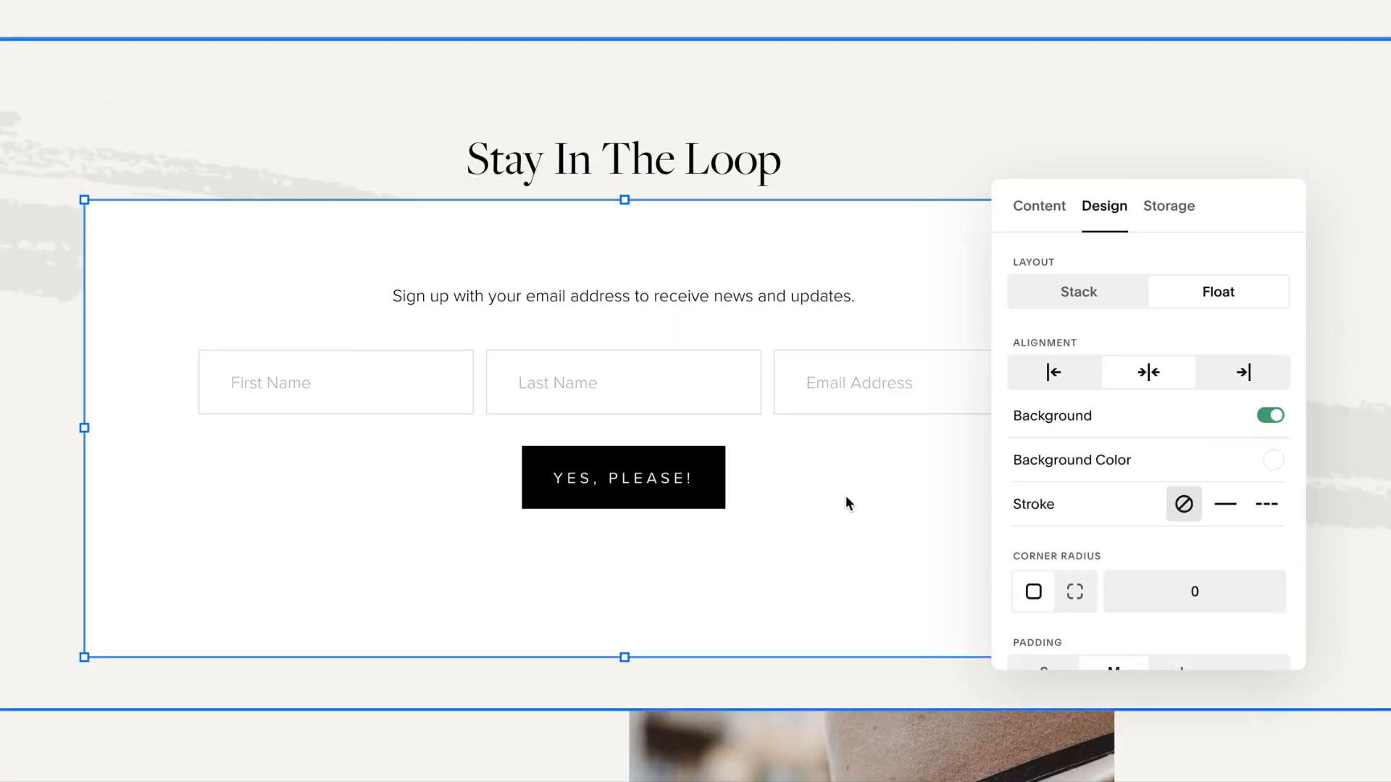
{"action": "scroll", "coordinate": [1175, 436], "scroll_direction": "down", "scroll_amount": 1}
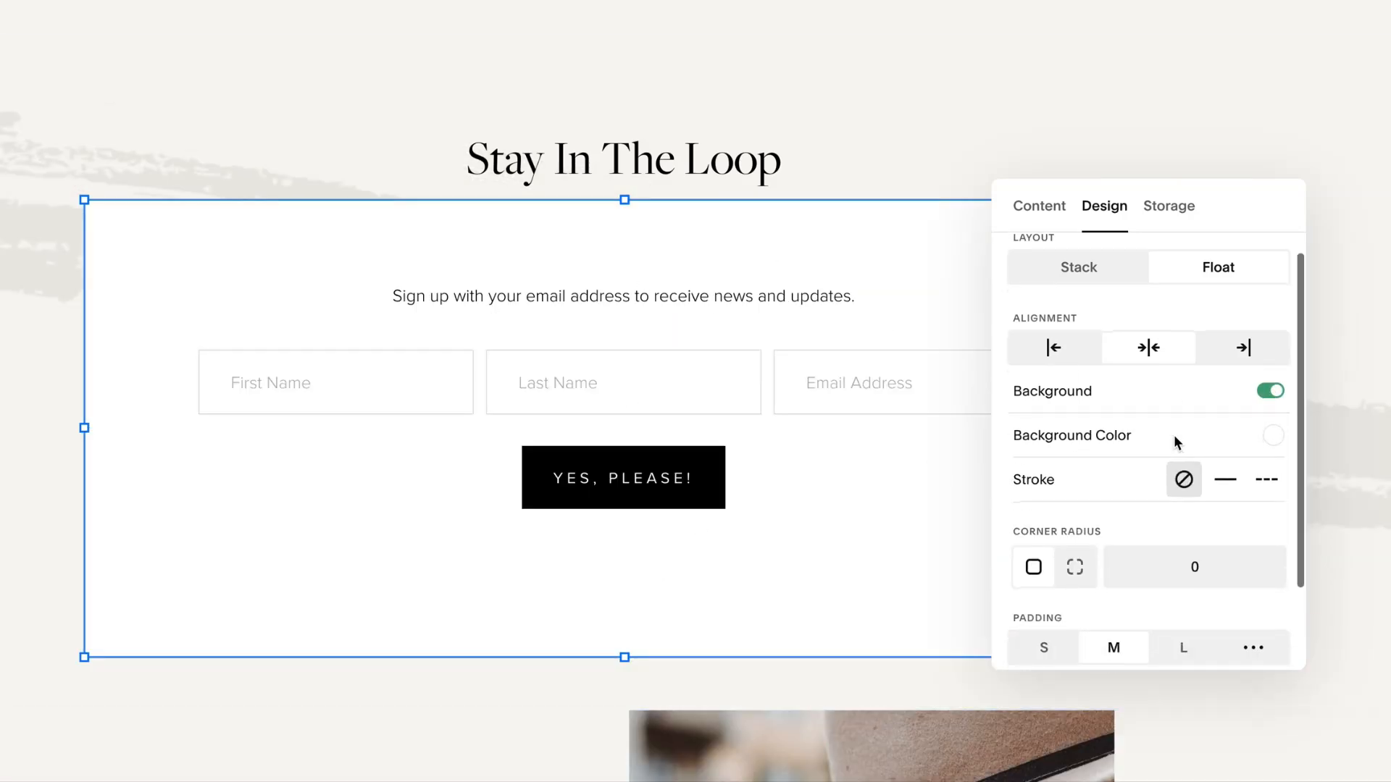
{"action": "left_click", "coordinate": [1274, 436]}
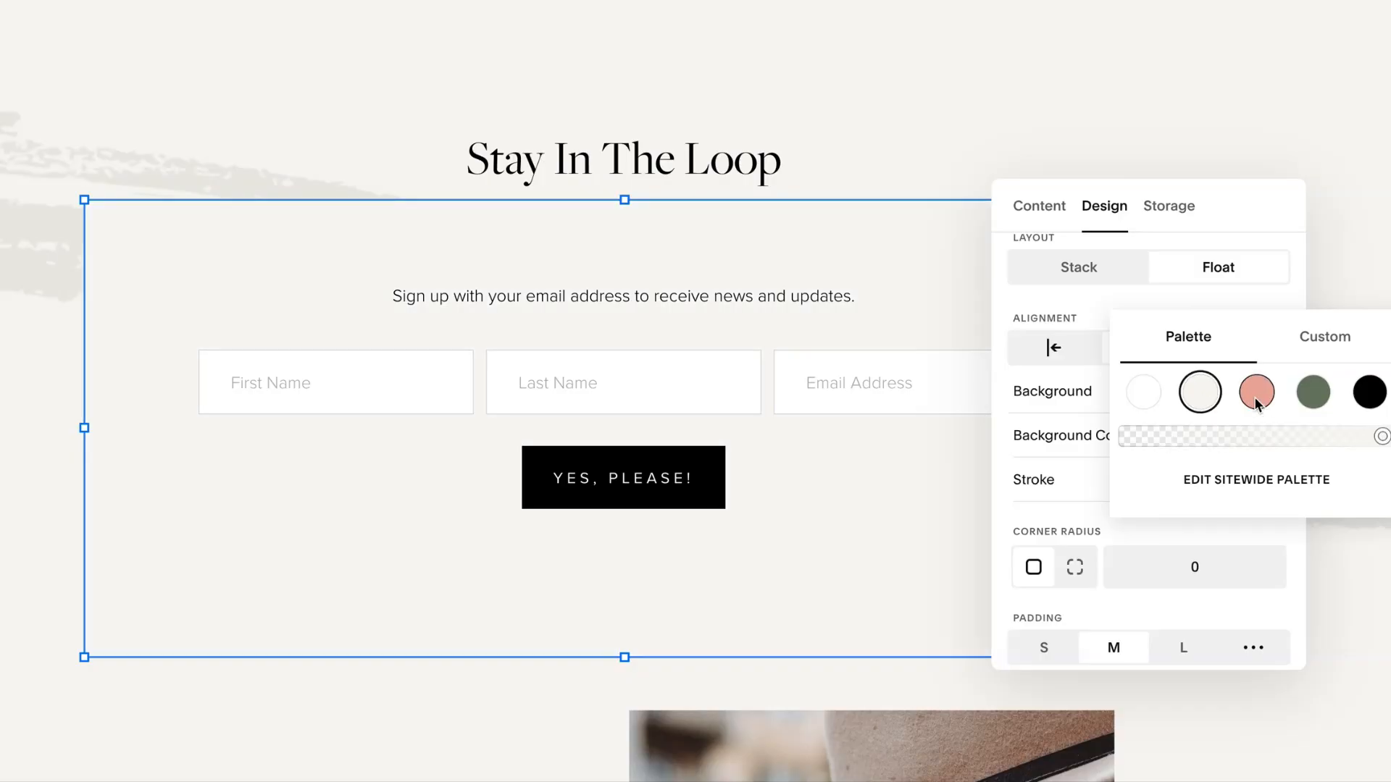
{"action": "left_click", "coordinate": [1255, 394]}
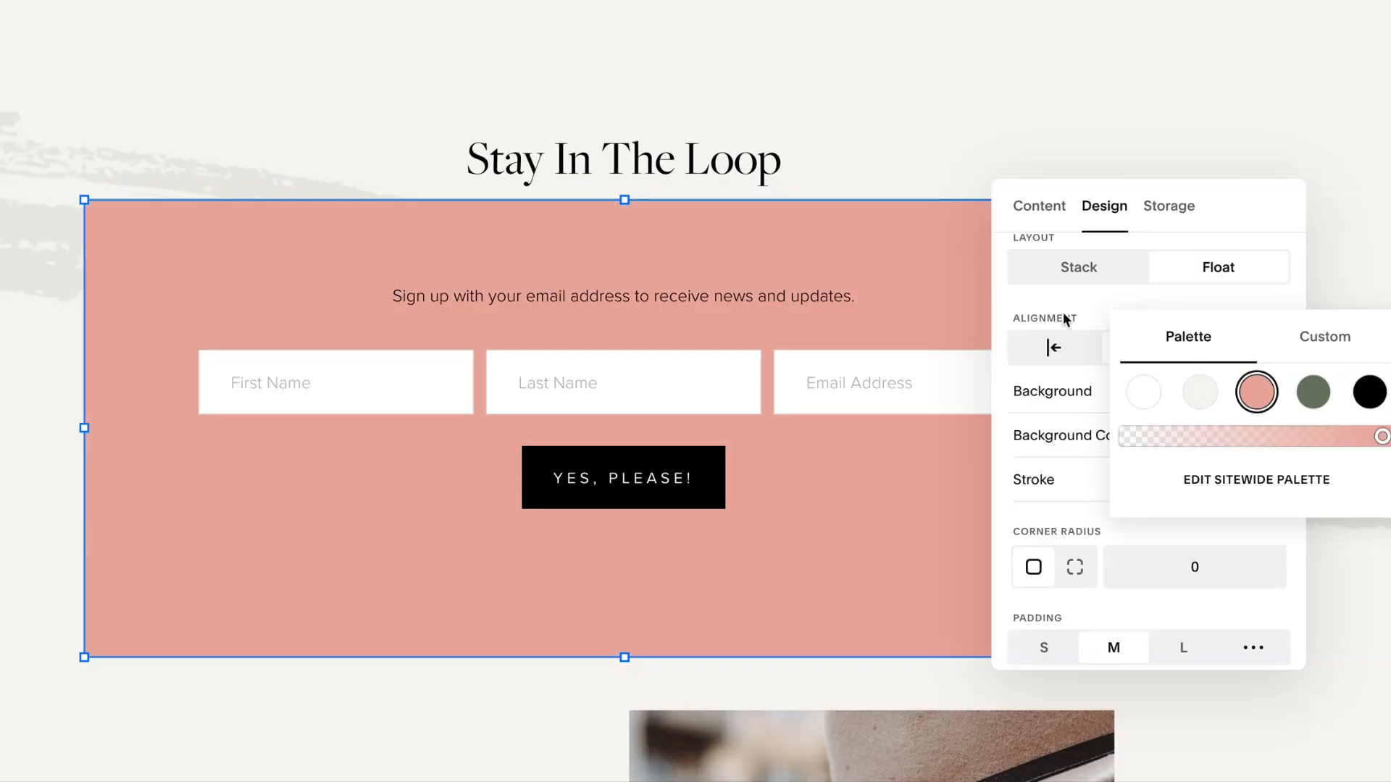
{"action": "left_click", "coordinate": [1146, 393]}
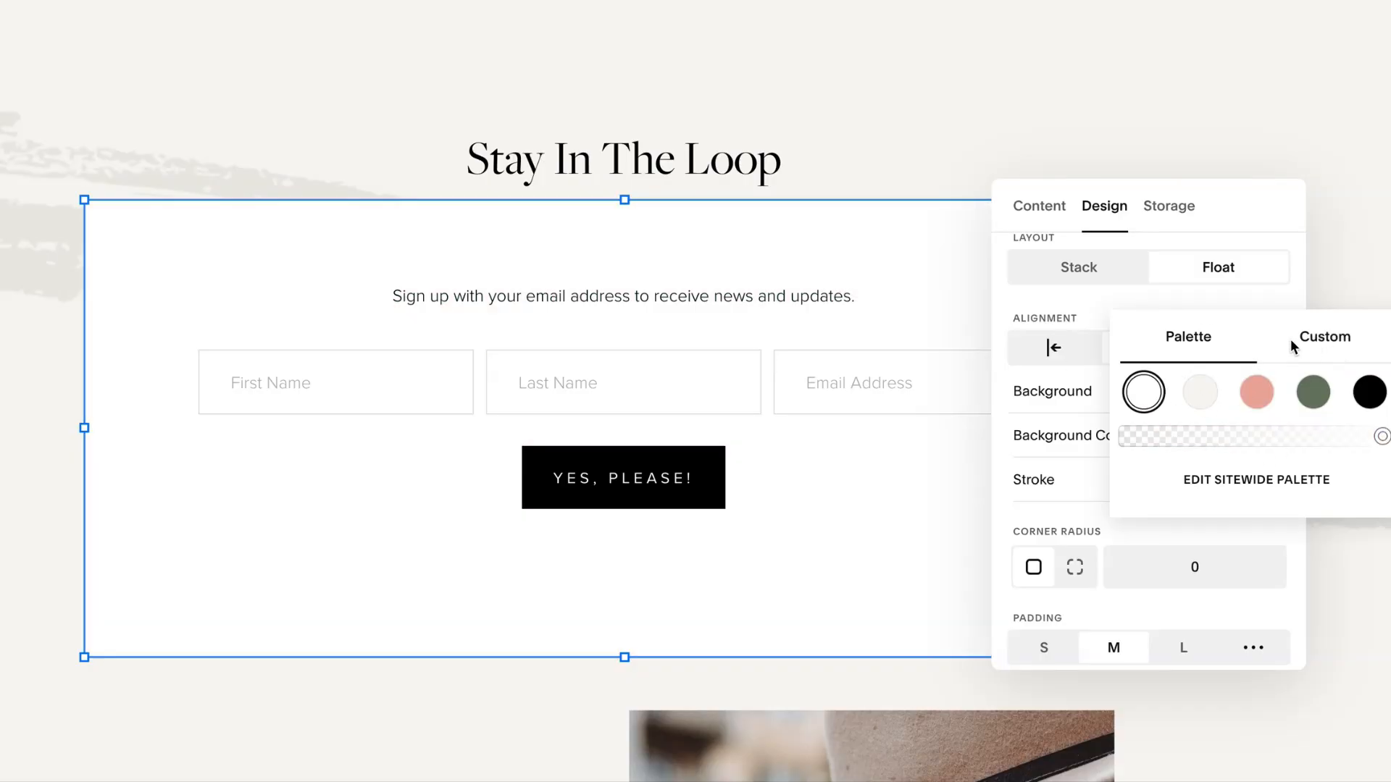
{"action": "left_click", "coordinate": [1322, 337]}
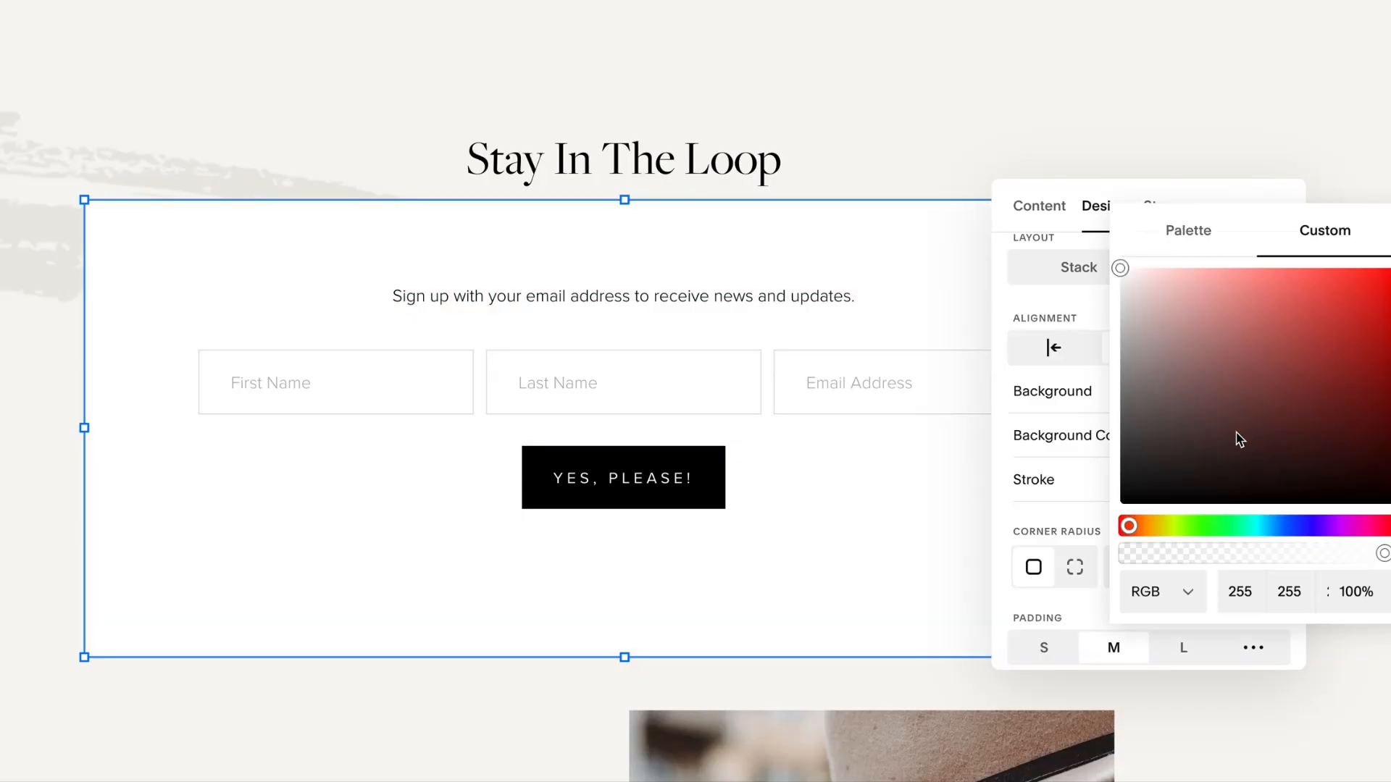
{"action": "left_click", "coordinate": [1191, 232]}
{"action": "left_click", "coordinate": [1106, 507]}
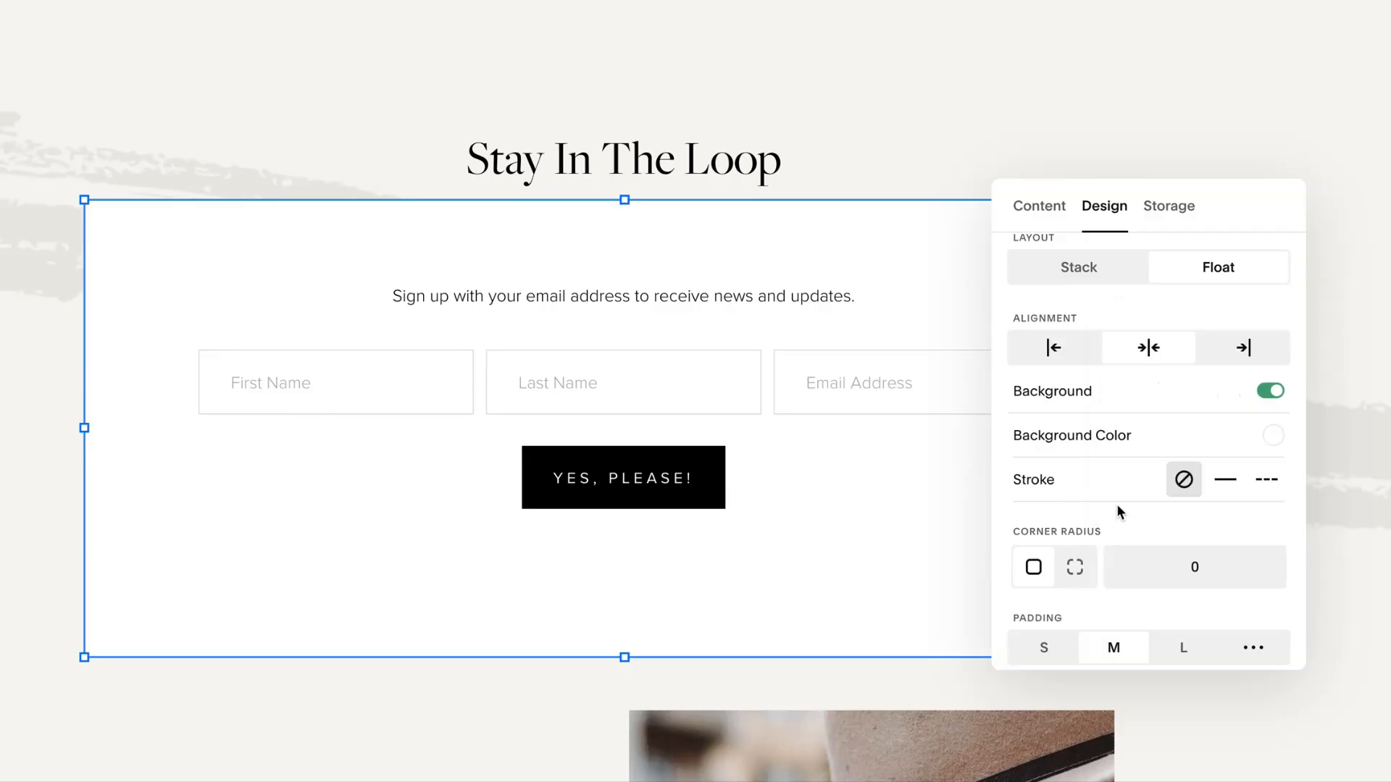
- Try the S, L and M padding sizes around the newsletter form's background and settle on S
{"action": "scroll", "coordinate": [1131, 494], "scroll_direction": "down", "scroll_amount": 2}
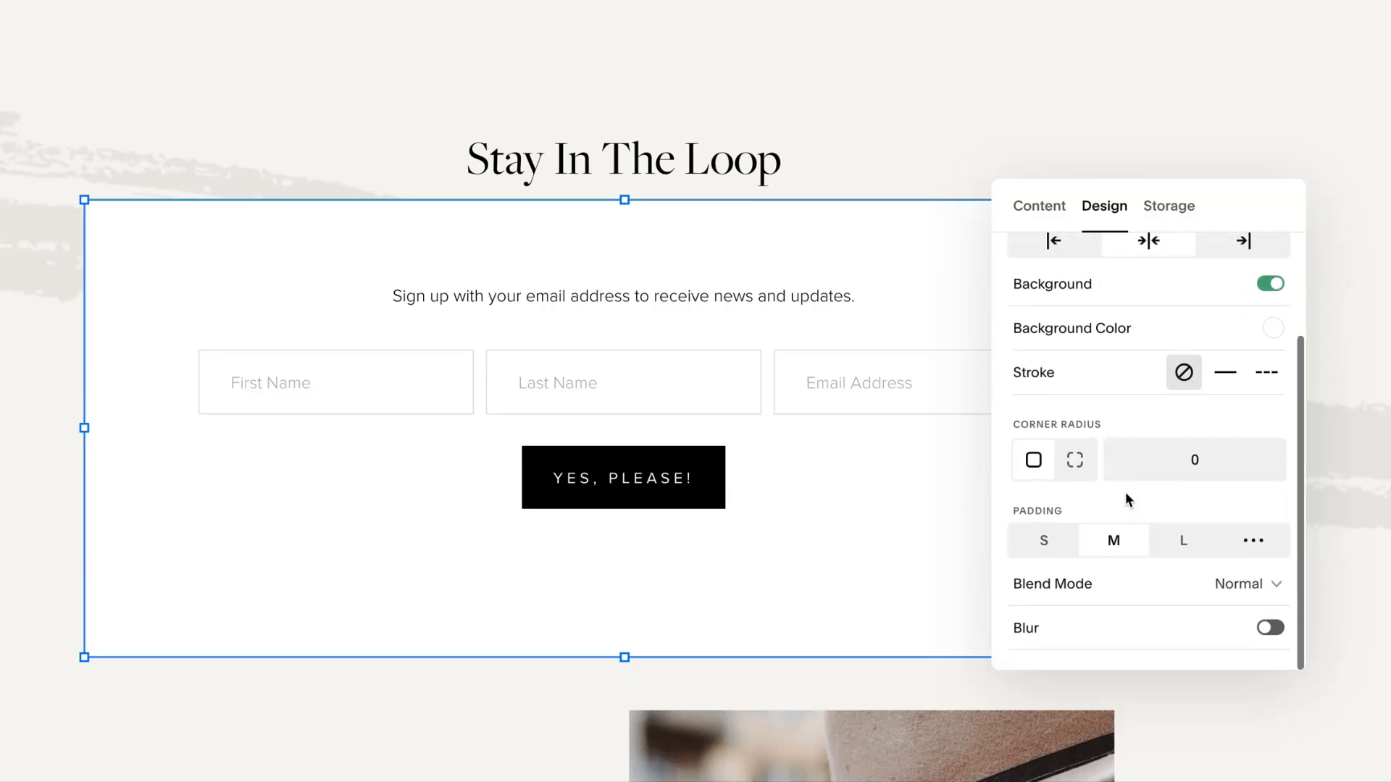
{"action": "left_click", "coordinate": [1055, 541]}
{"action": "left_click", "coordinate": [1177, 550]}
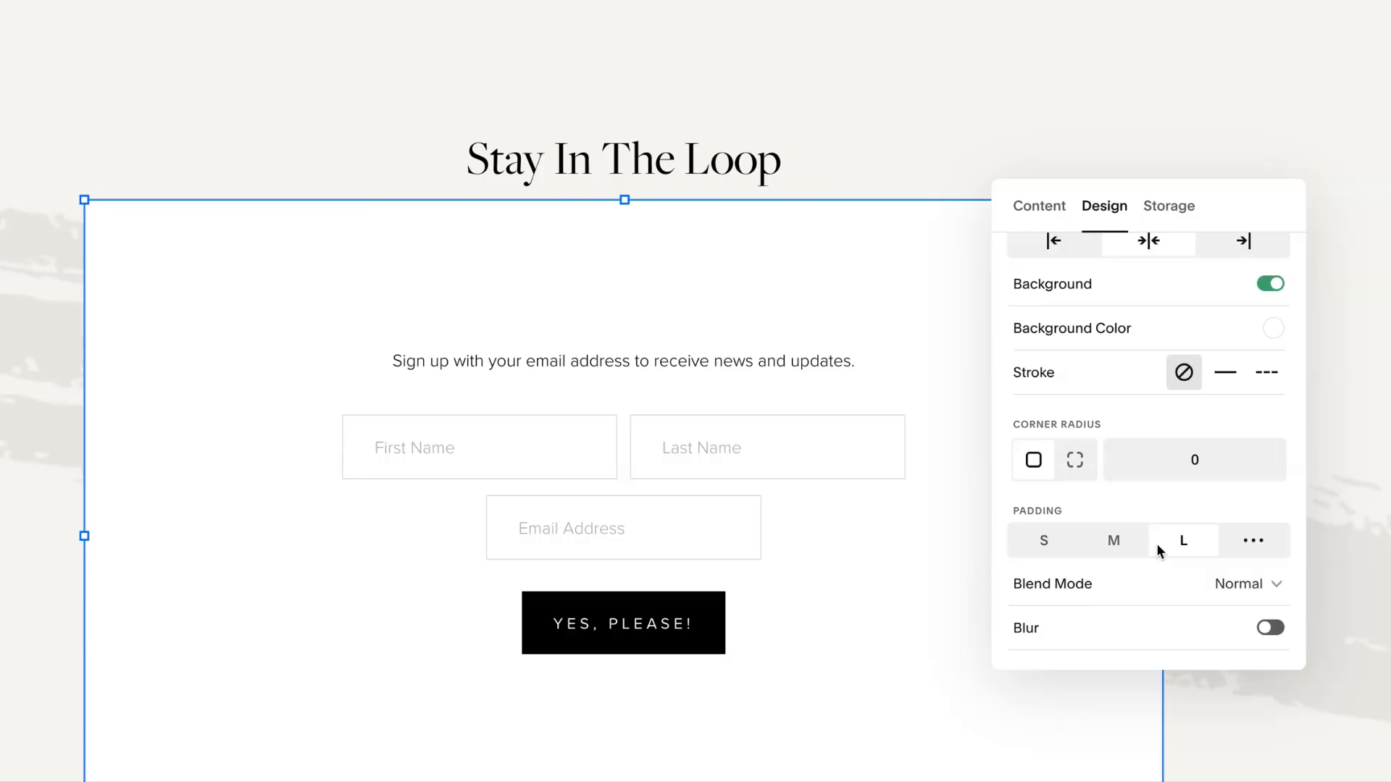
{"action": "left_click", "coordinate": [1115, 541]}
{"action": "left_click", "coordinate": [1039, 542]}
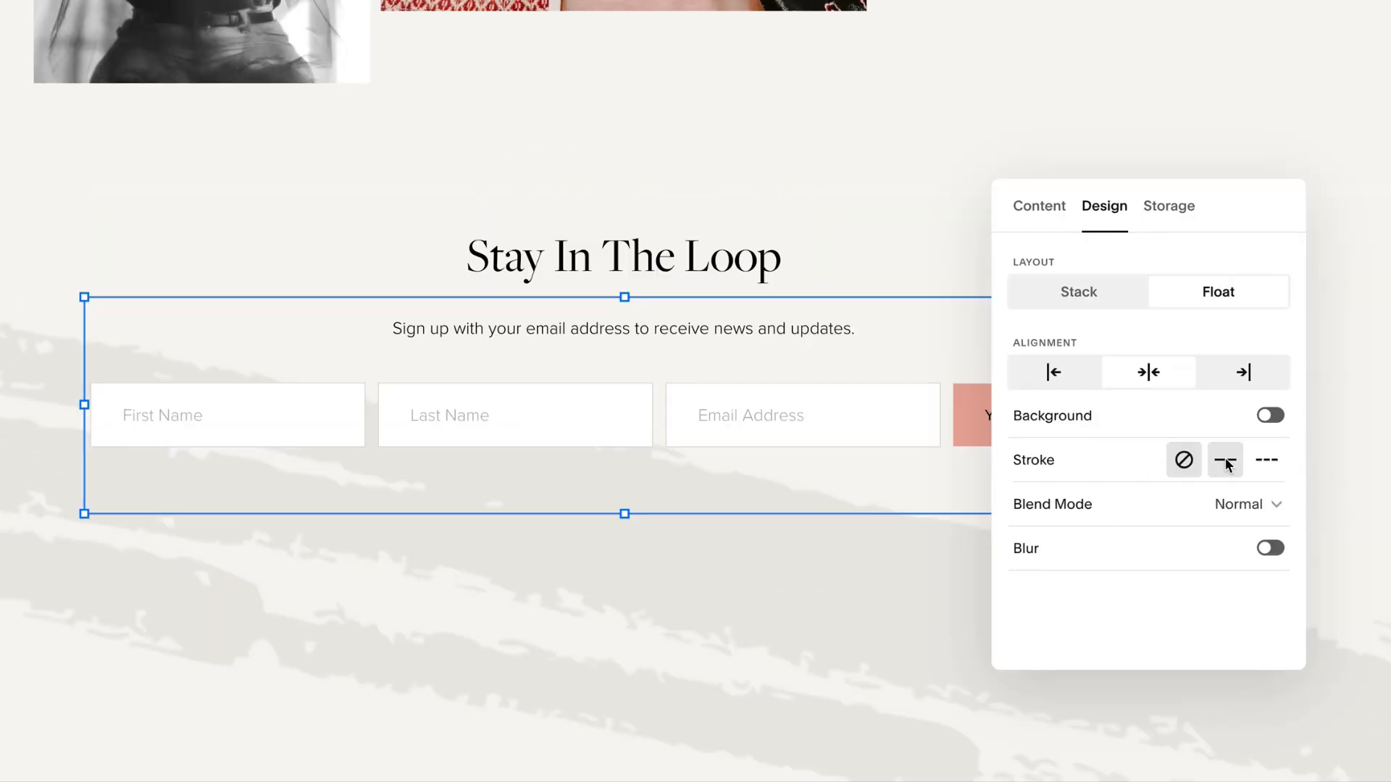
- Give the newsletter form a solid stroke in the pink palette color, trying the dashed style as well
{"action": "left_click", "coordinate": [1226, 463]}
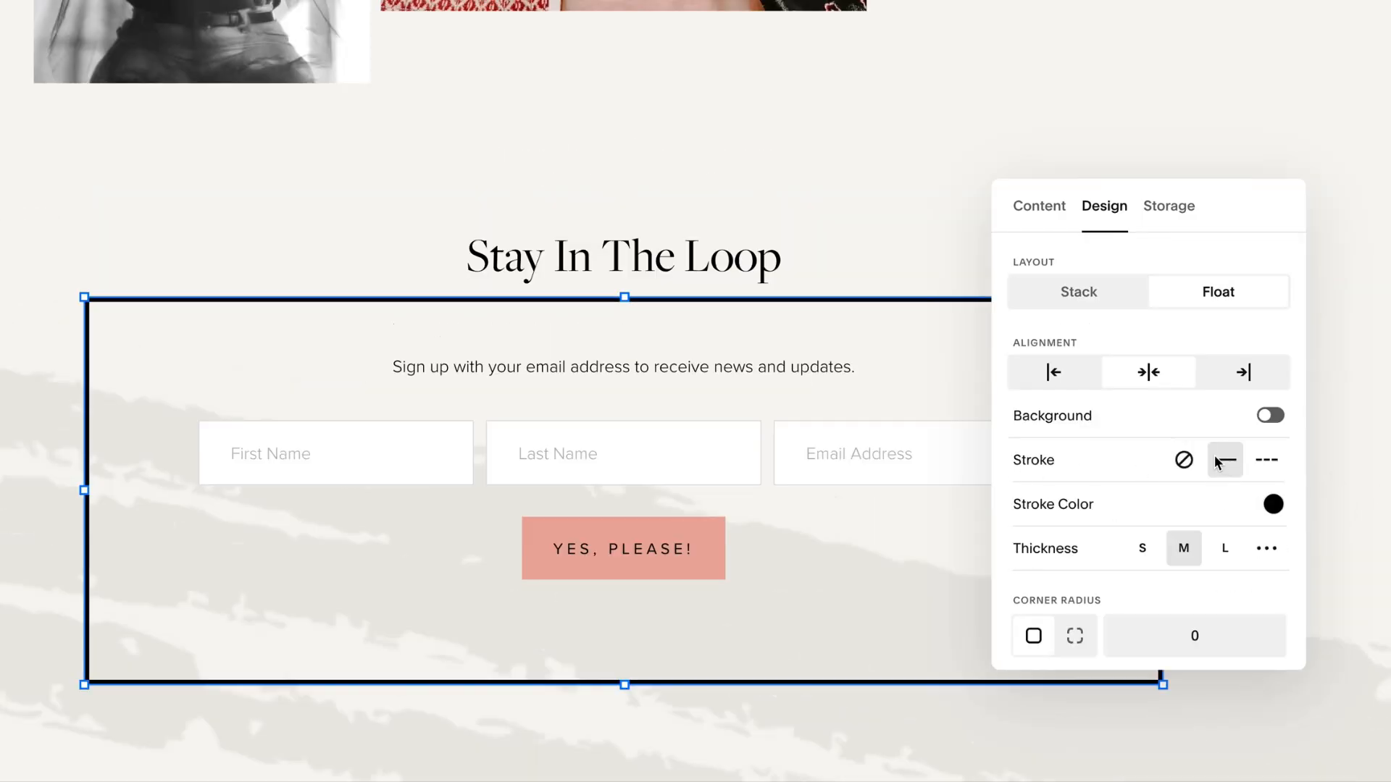
{"action": "left_click", "coordinate": [1267, 465]}
{"action": "left_click", "coordinate": [1223, 460]}
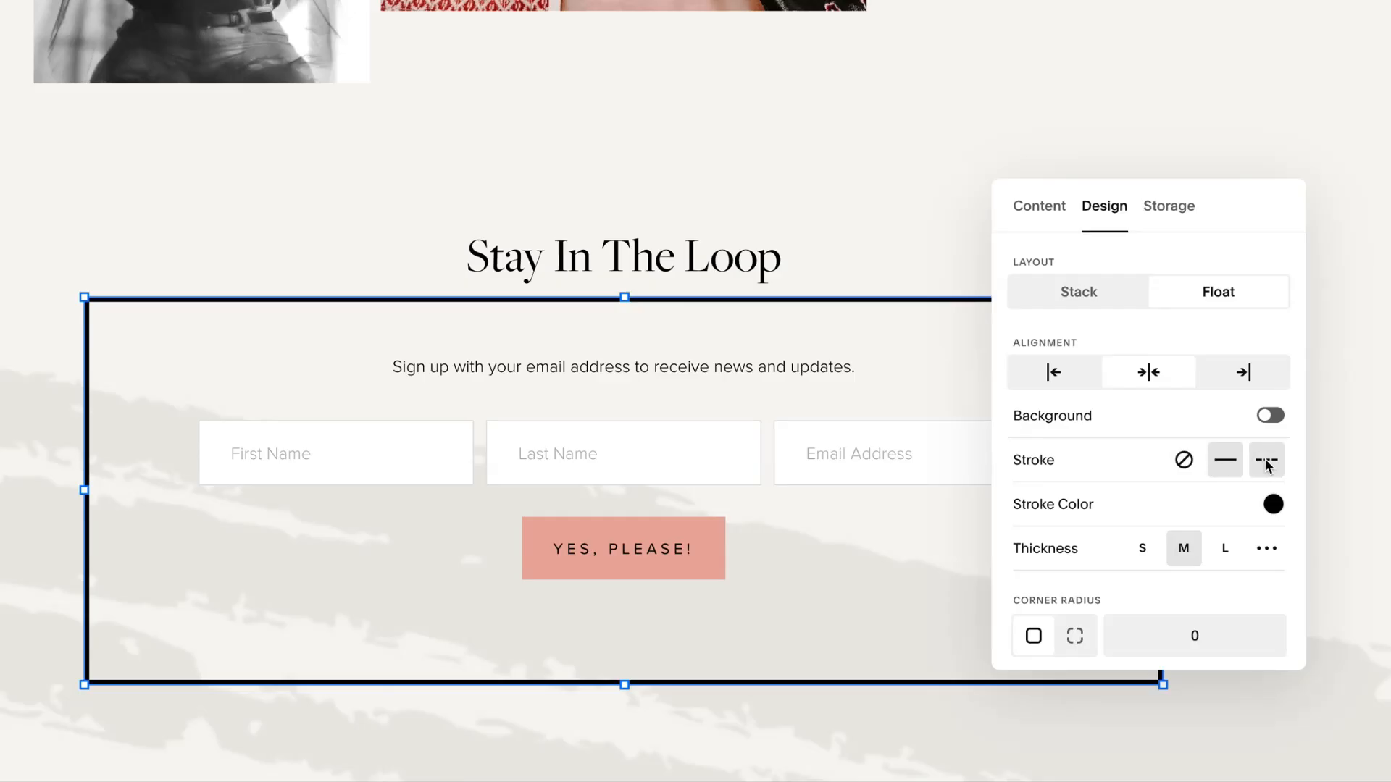
{"action": "left_click", "coordinate": [1272, 504]}
{"action": "left_click", "coordinate": [1257, 484]}
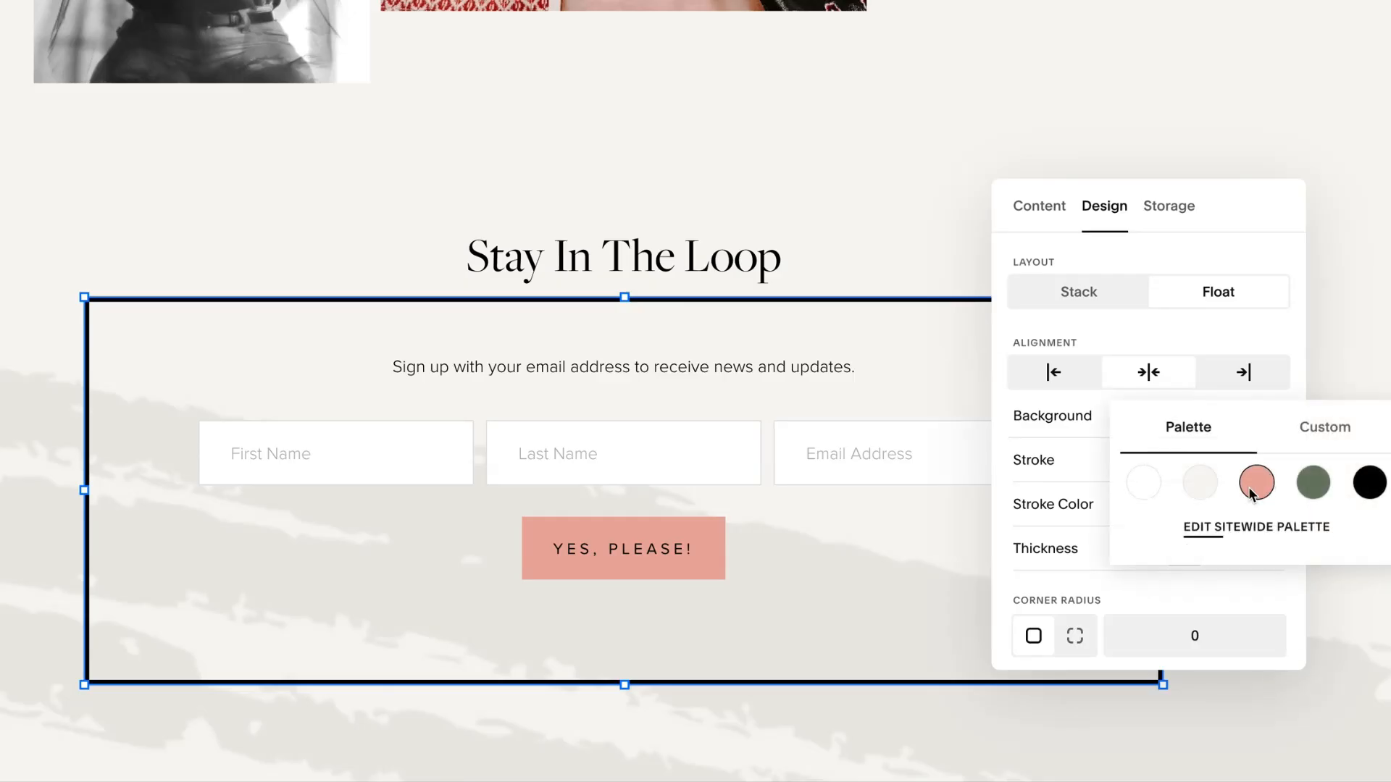
- Try the S and L stroke thicknesses on the newsletter form's border and set it to M
{"action": "scroll", "coordinate": [1016, 518], "scroll_direction": "down", "scroll_amount": 3}
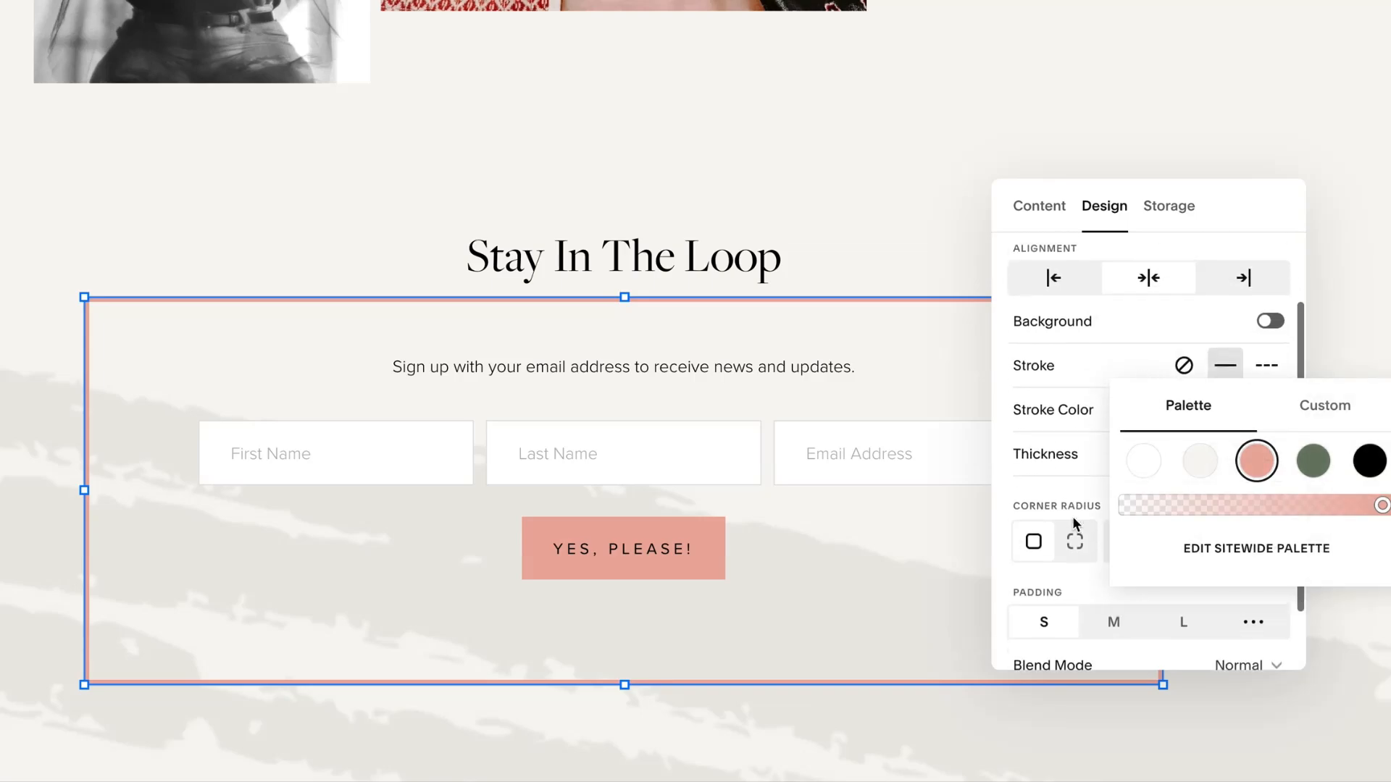
{"action": "left_click", "coordinate": [1149, 444]}
{"action": "left_click", "coordinate": [1222, 443]}
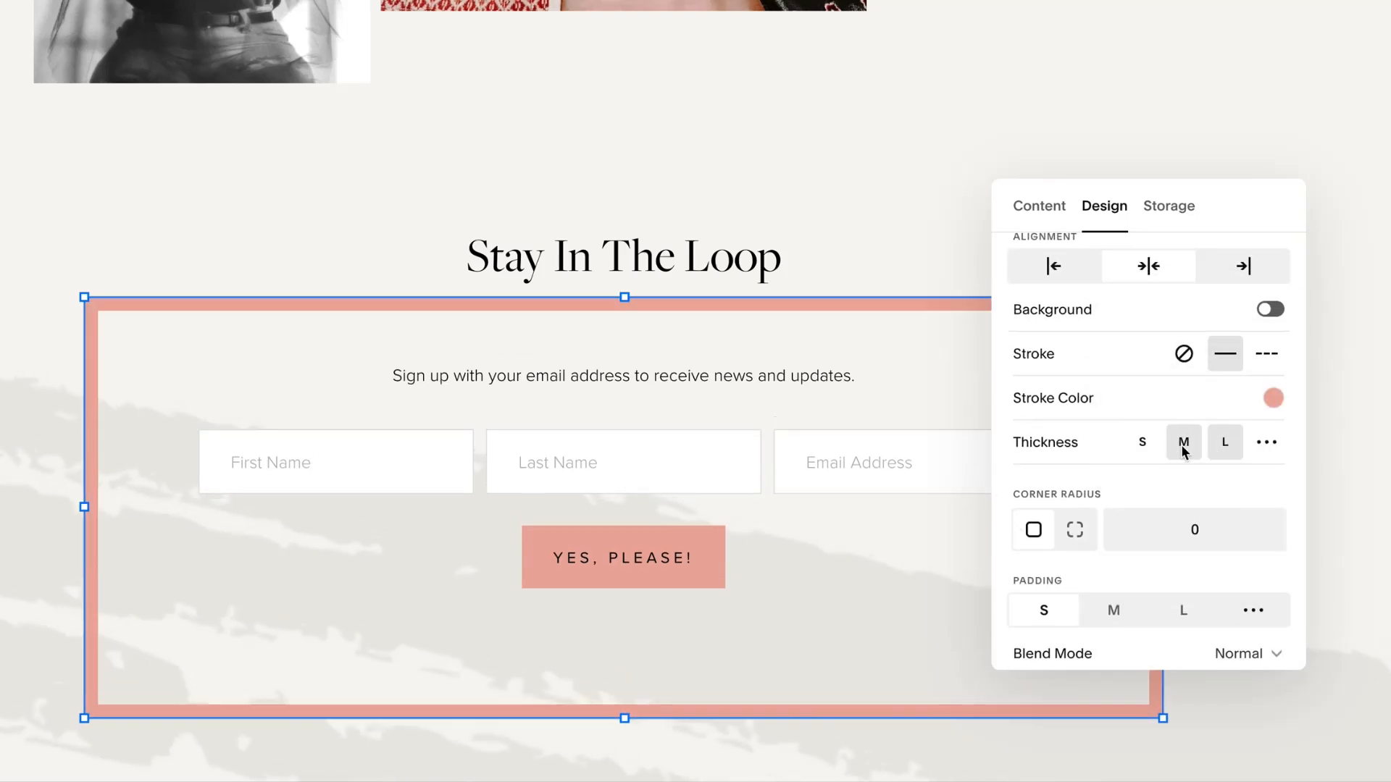
{"action": "left_click", "coordinate": [1183, 442]}
- Try the individual corner radius option and M padding on the stroked form, returning to a uniform radius and S padding
{"action": "scroll", "coordinate": [1183, 442], "scroll_direction": "down", "scroll_amount": 1}
{"action": "left_click", "coordinate": [1075, 513]}
{"action": "left_click", "coordinate": [1034, 512]}
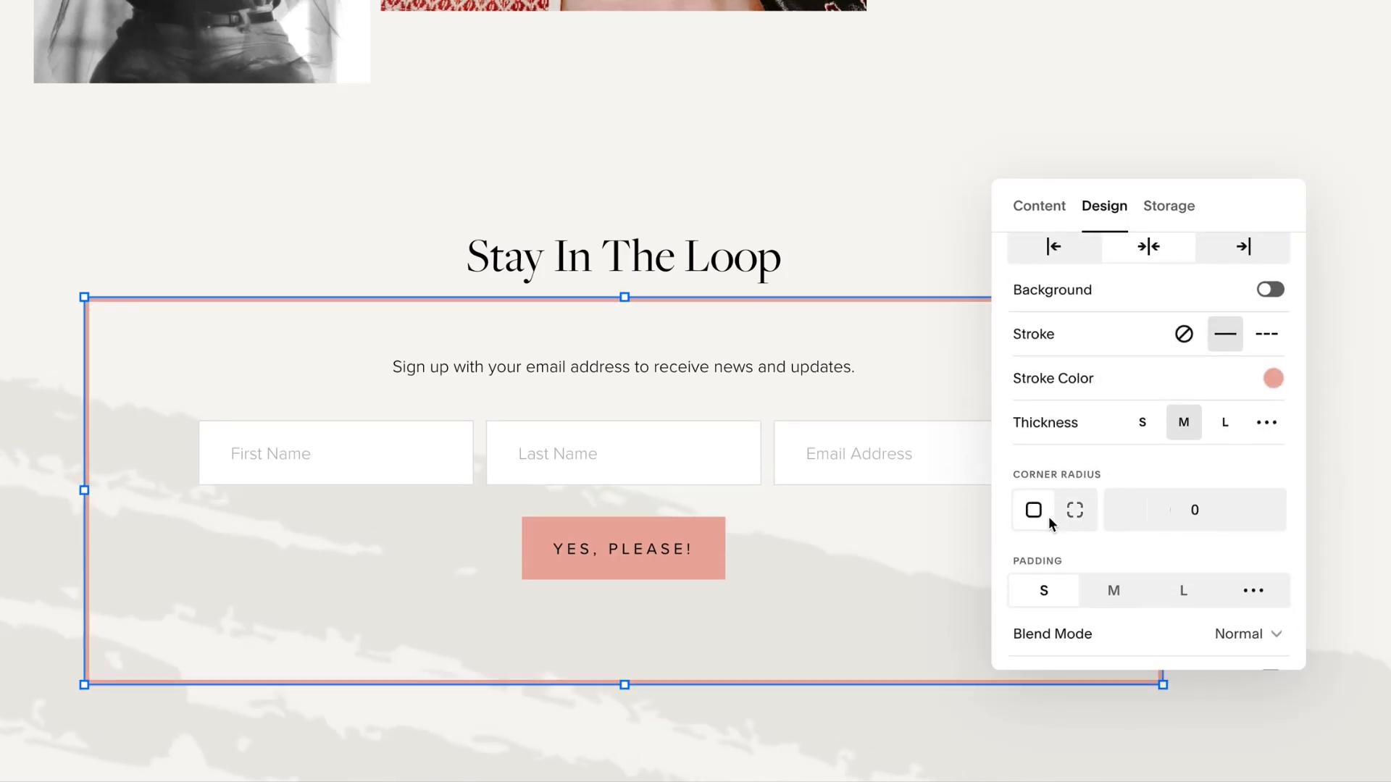
{"action": "scroll", "coordinate": [1036, 514], "scroll_direction": "down", "scroll_amount": 1}
{"action": "left_click", "coordinate": [1115, 541]}
{"action": "left_click", "coordinate": [1043, 542]}
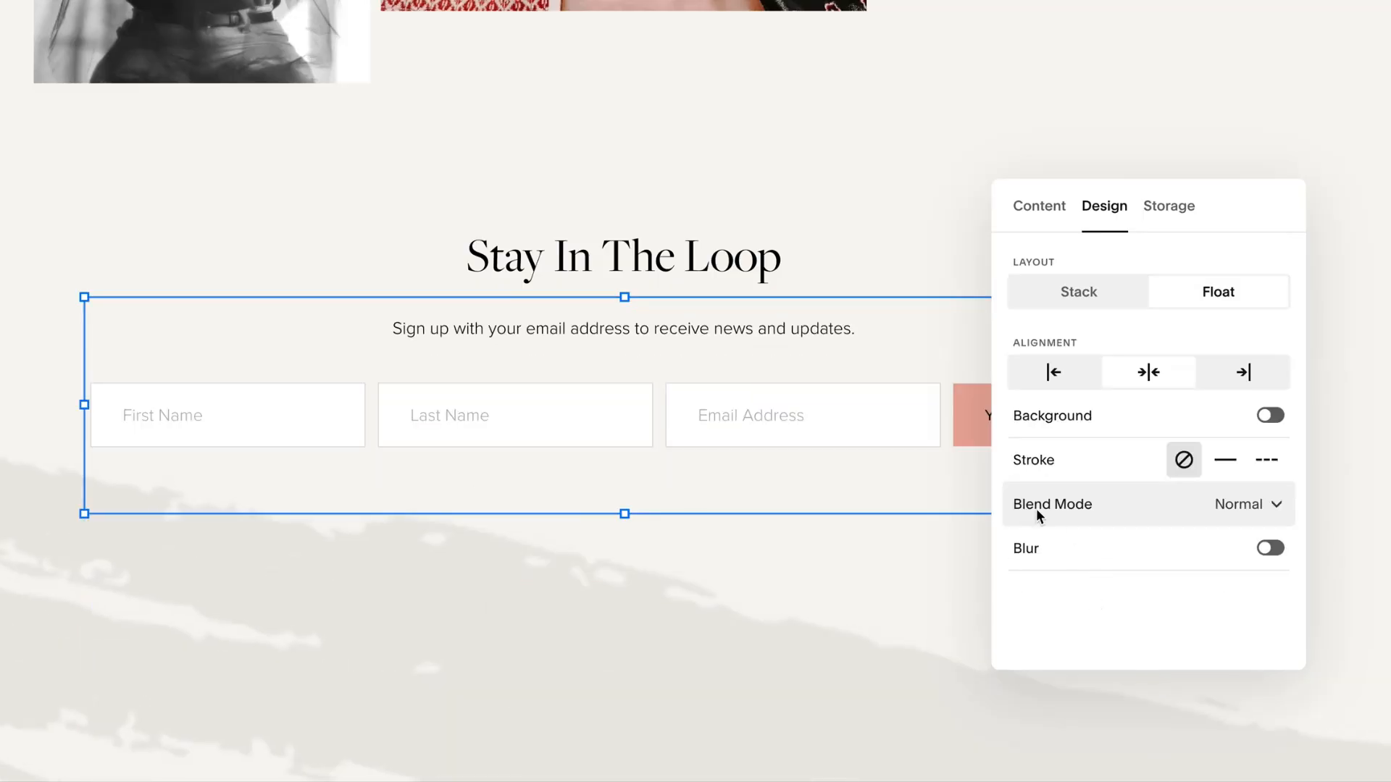
- Look through the blend modes available for the newsletter form without choosing a different one
{"action": "left_click", "coordinate": [1273, 512]}
{"action": "scroll", "coordinate": [1163, 655], "scroll_direction": "down", "scroll_amount": 2}
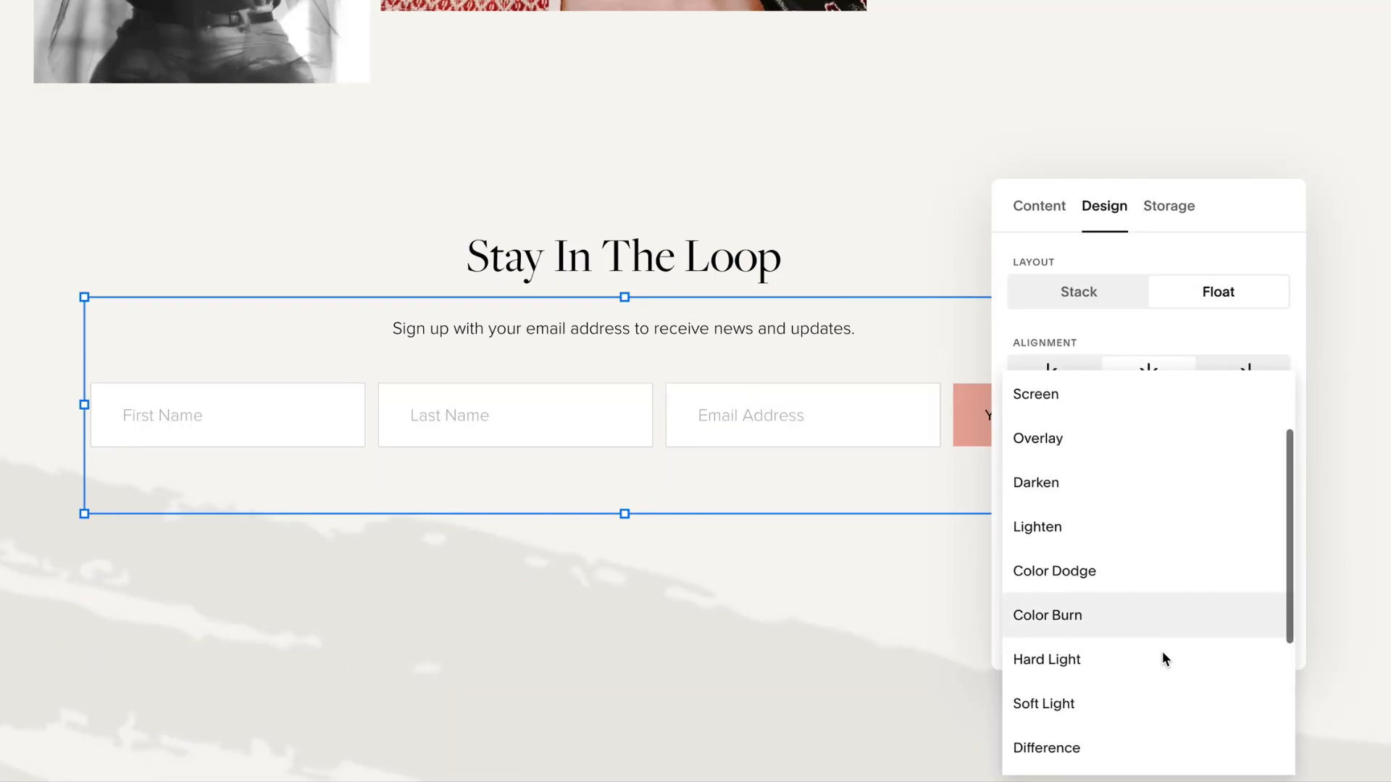
{"action": "scroll", "coordinate": [1164, 652], "scroll_direction": "up", "scroll_amount": 2}
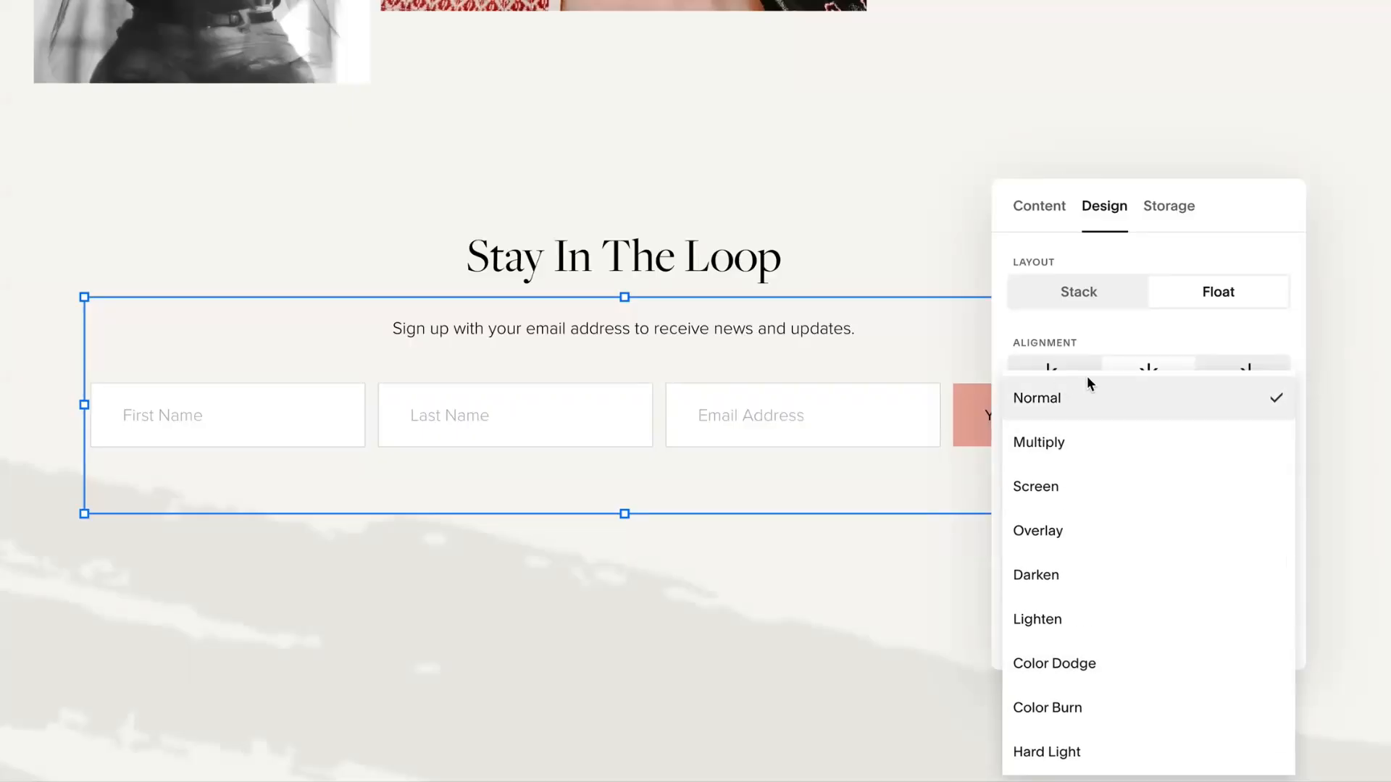
{"action": "left_click", "coordinate": [1279, 245]}
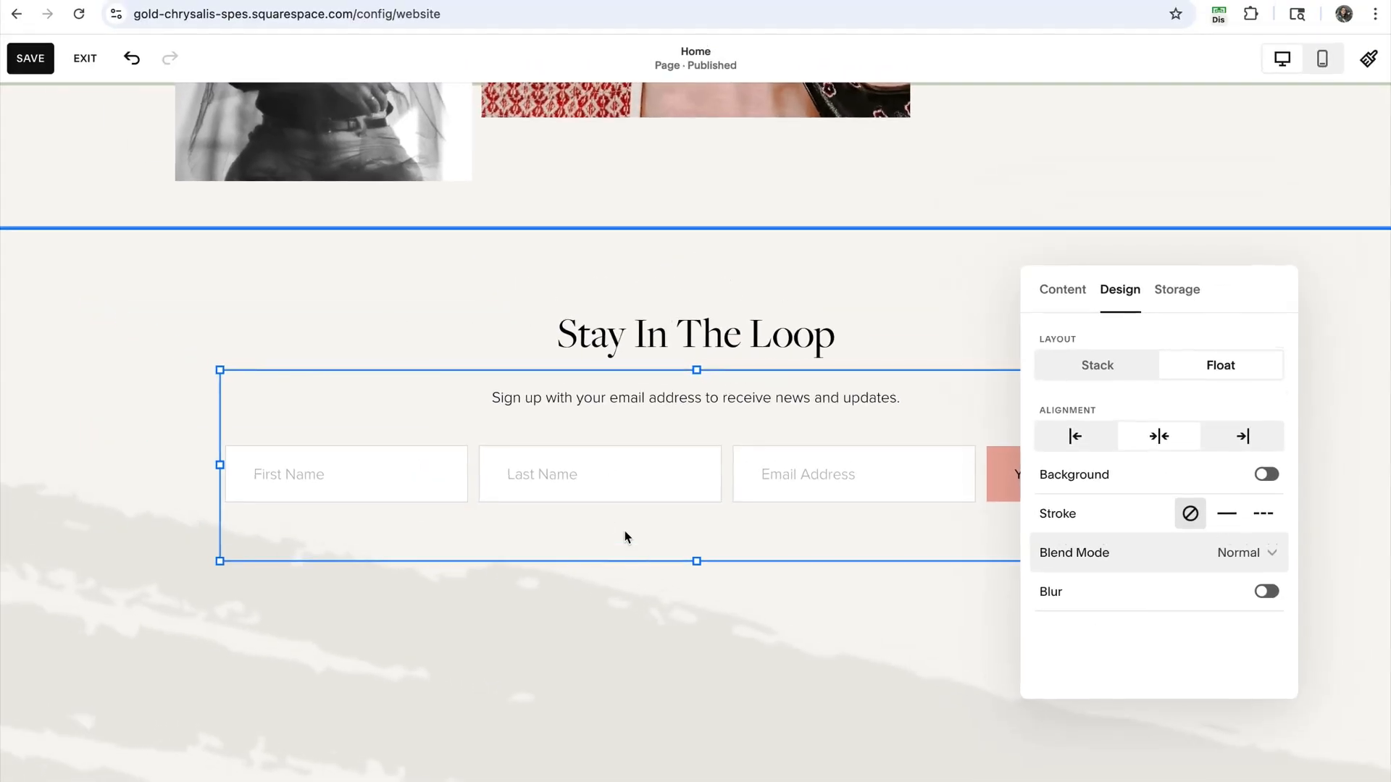
- Save the newsletter block changes on the Home page and look down through the page outside edit mode
{"action": "left_click", "coordinate": [424, 300]}
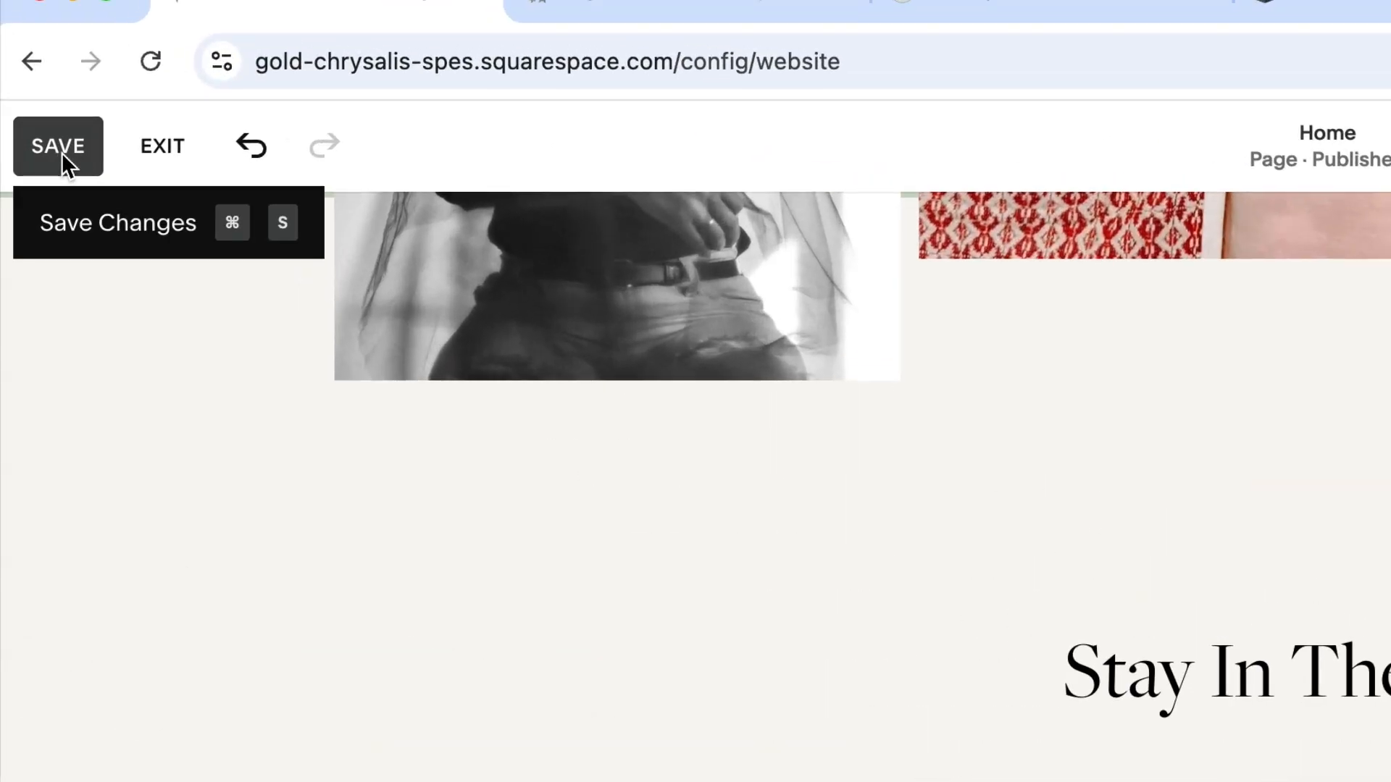
{"action": "left_click", "coordinate": [62, 154]}
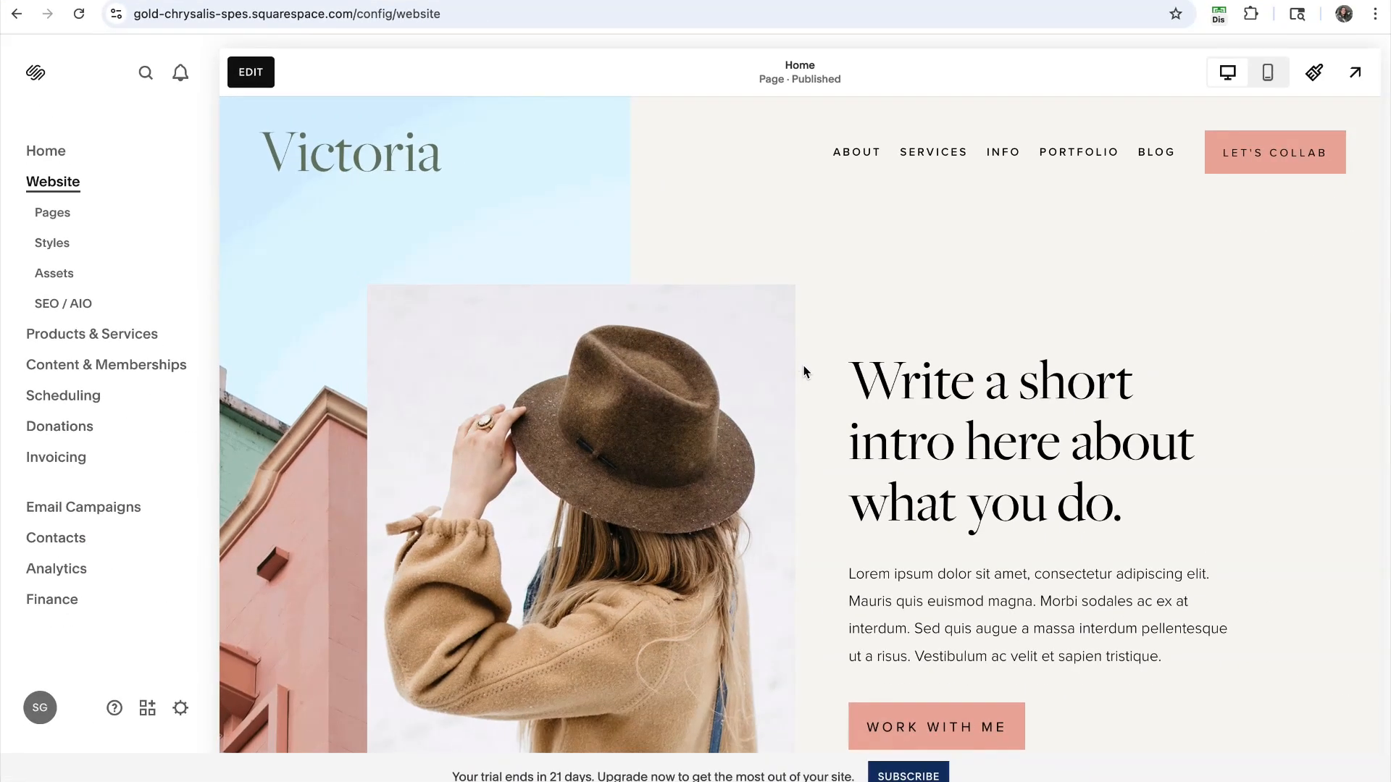
{"action": "scroll", "coordinate": [822, 375], "scroll_direction": "down", "scroll_amount": 10}
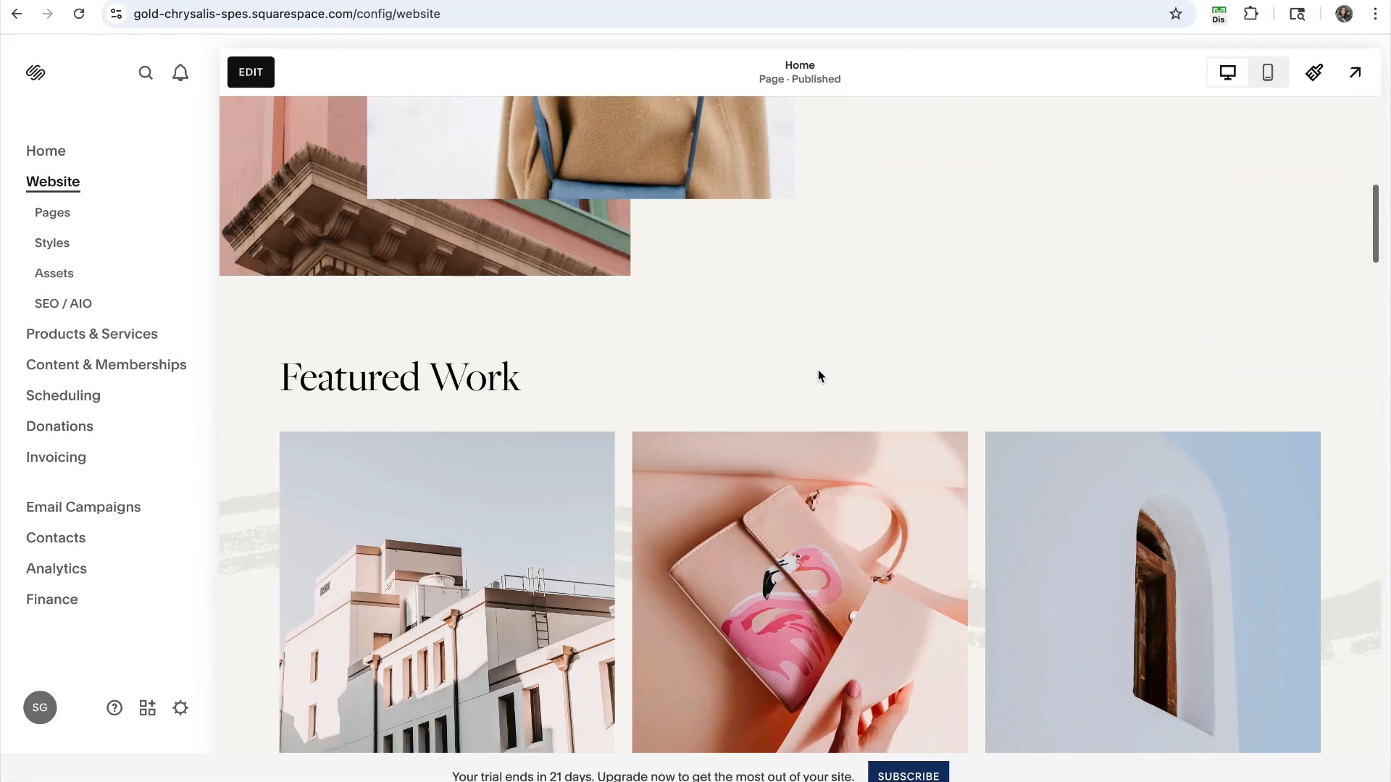
{"action": "scroll", "coordinate": [818, 370], "scroll_direction": "down", "scroll_amount": 15}
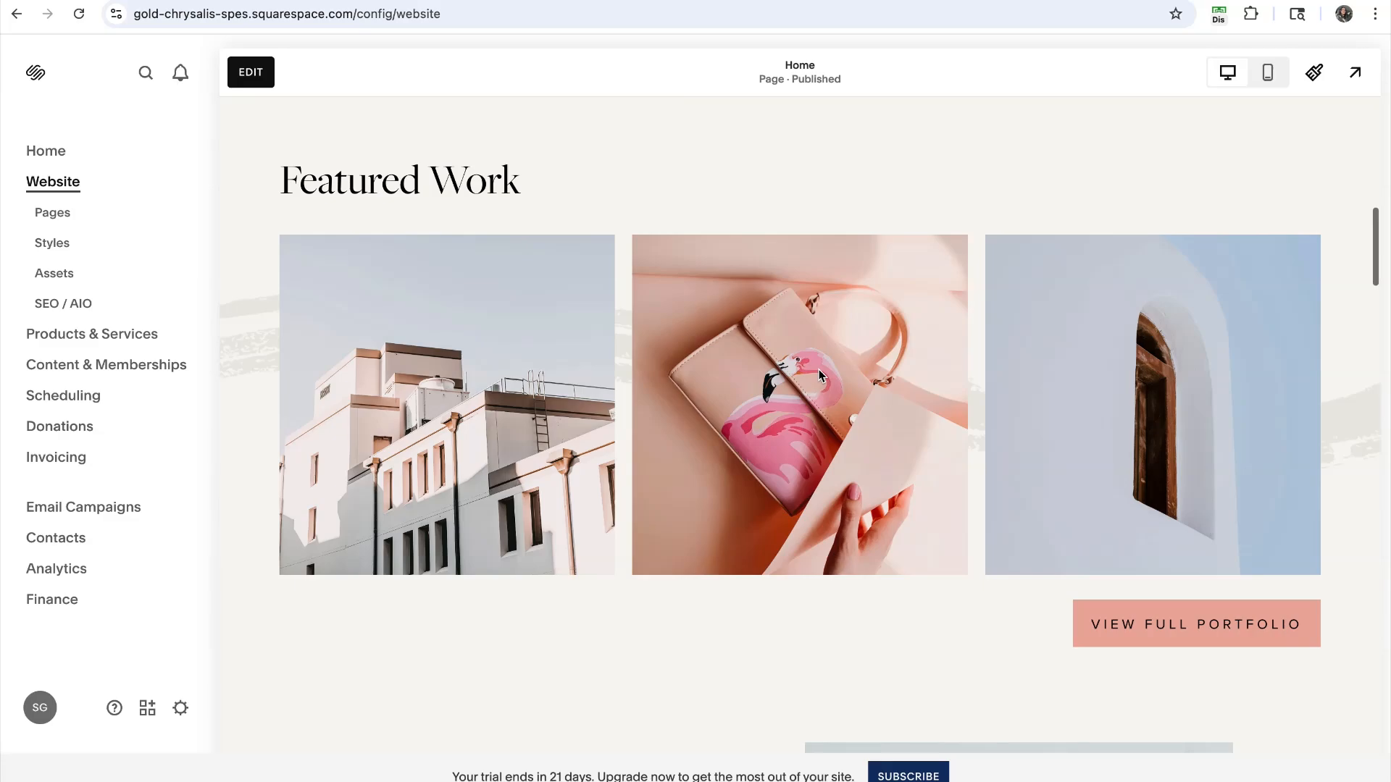
{"action": "scroll", "coordinate": [819, 371], "scroll_direction": "down", "scroll_amount": 10}
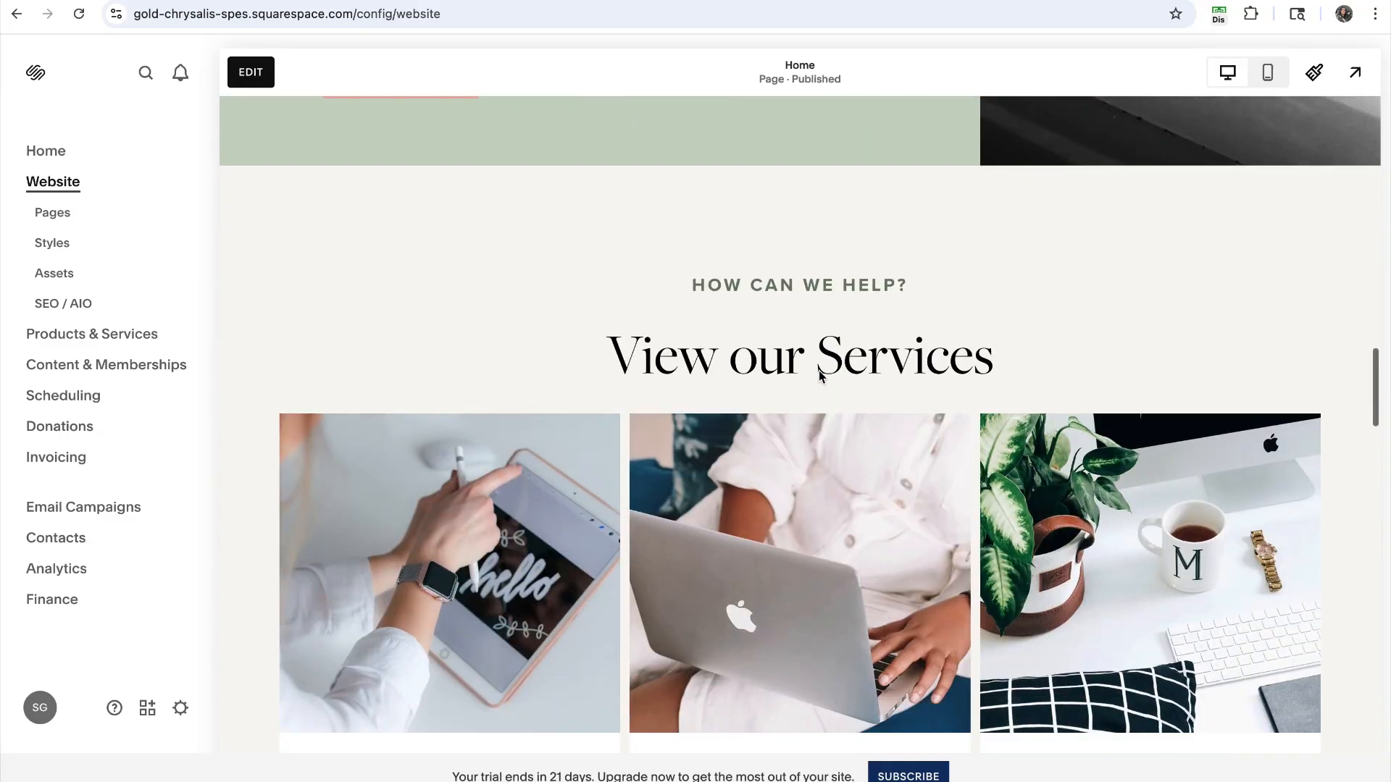
{"action": "scroll", "coordinate": [819, 375], "scroll_direction": "down", "scroll_amount": 8}
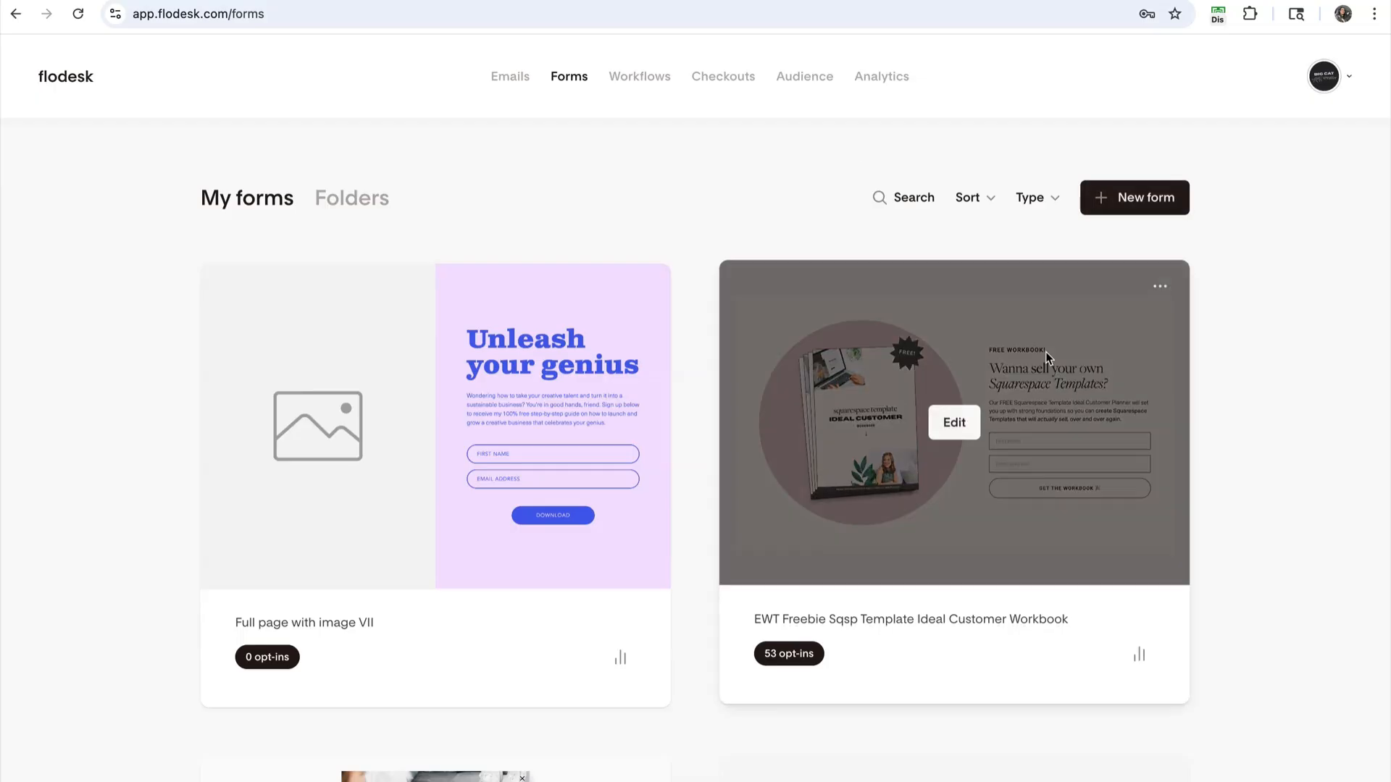
- Copy the inline embed code of the "EWT Freebie Sqsp Template Ideal Customer Workbook" form in Flodesk
{"action": "scroll", "coordinate": [1043, 348], "scroll_direction": "down", "scroll_amount": 3}
{"action": "scroll", "coordinate": [683, 492], "scroll_direction": "up", "scroll_amount": 3}
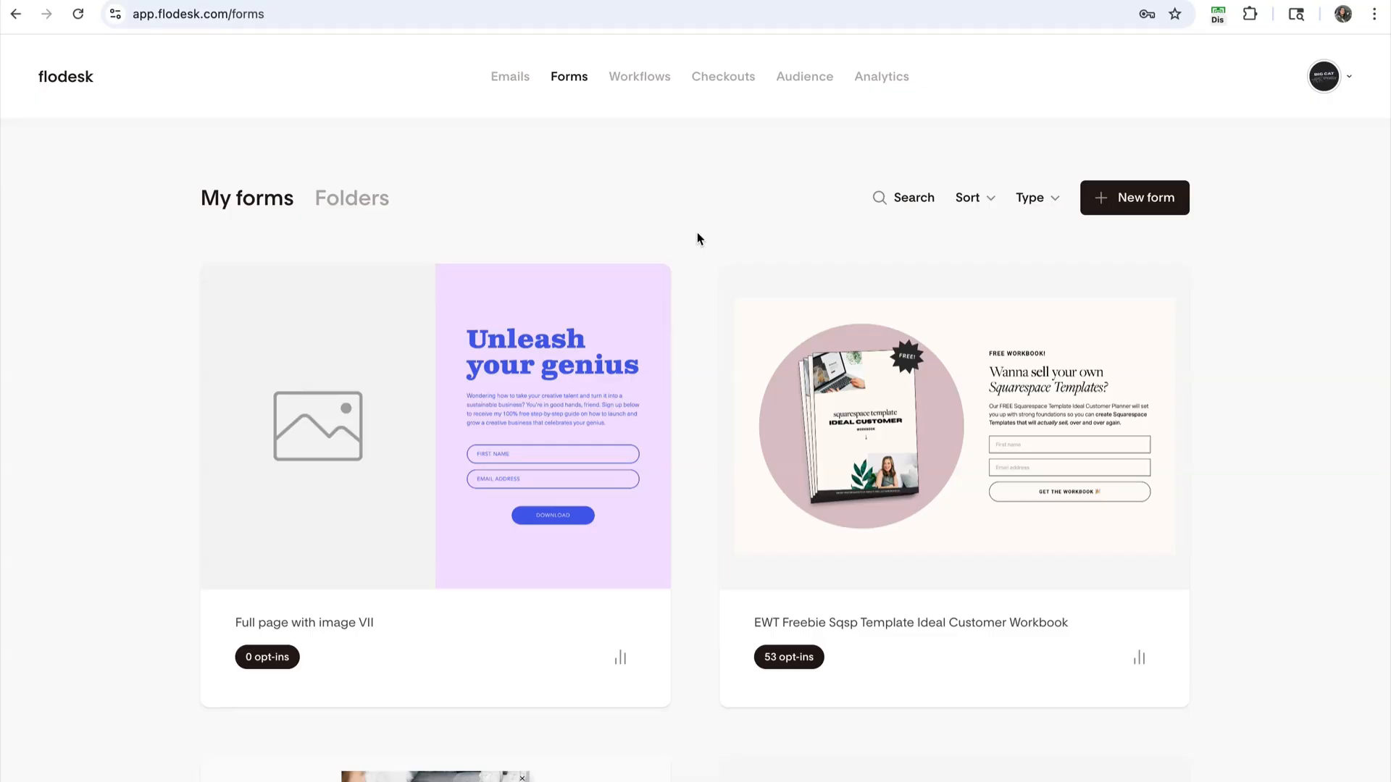
{"action": "mouse_move", "coordinate": [772, 415]}
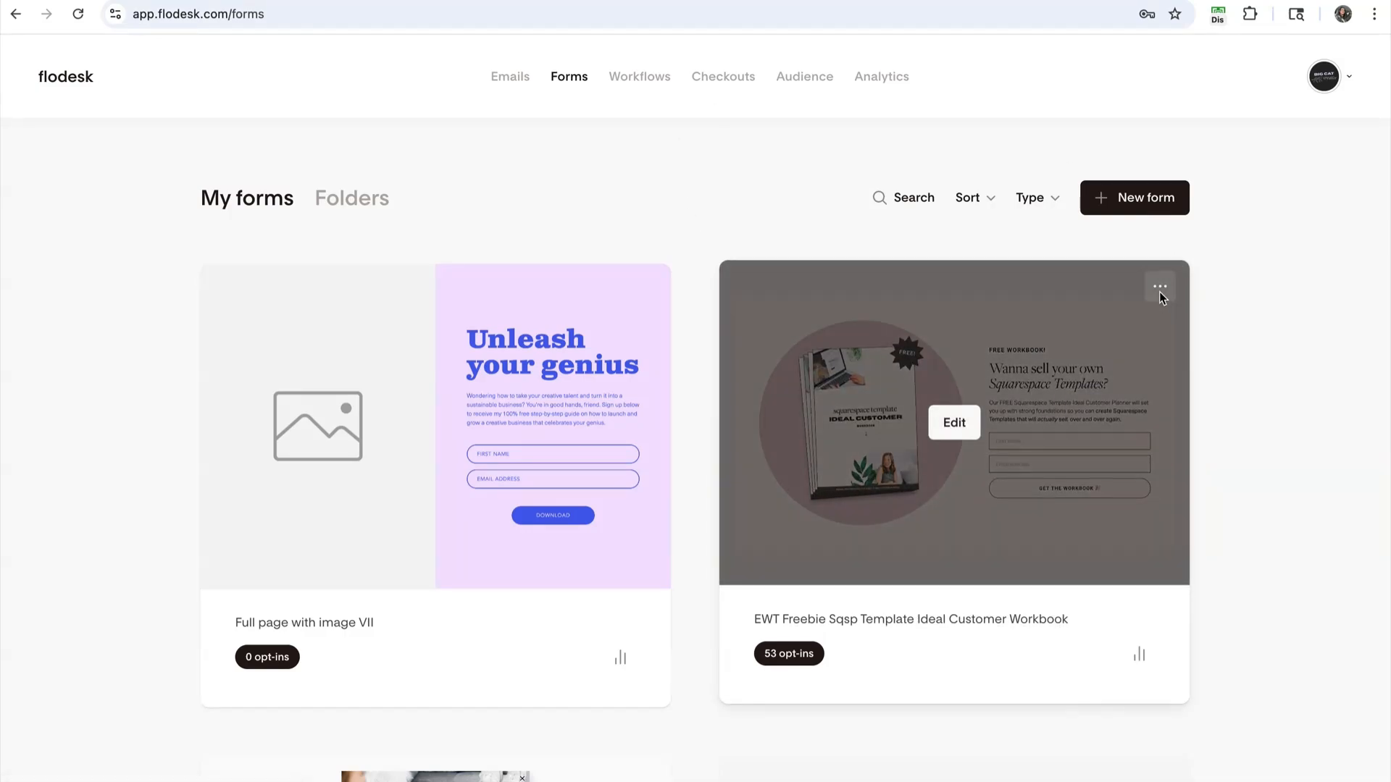
{"action": "left_click", "coordinate": [1159, 290]}
{"action": "left_click", "coordinate": [1027, 328]}
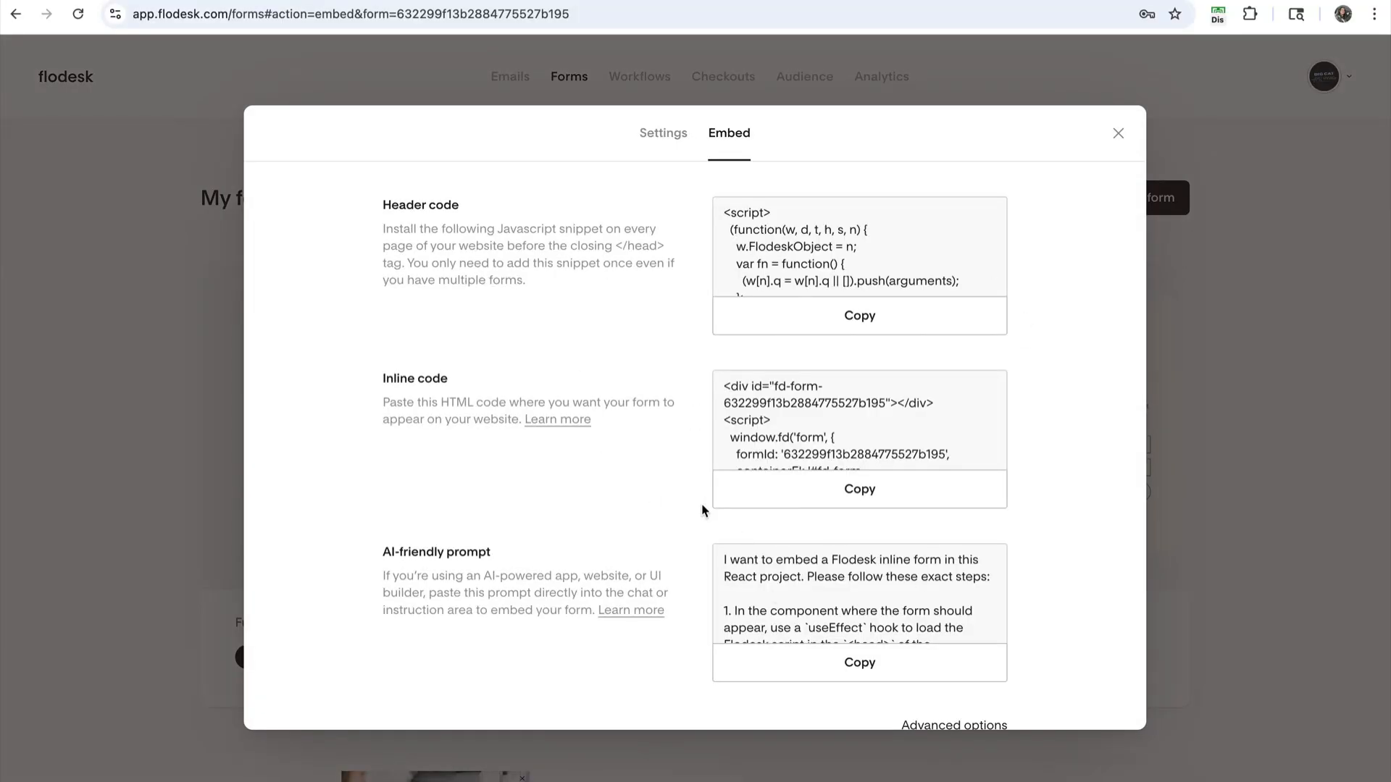
{"action": "left_click_drag", "start_coordinate": [449, 379], "coordinate": [364, 377]}
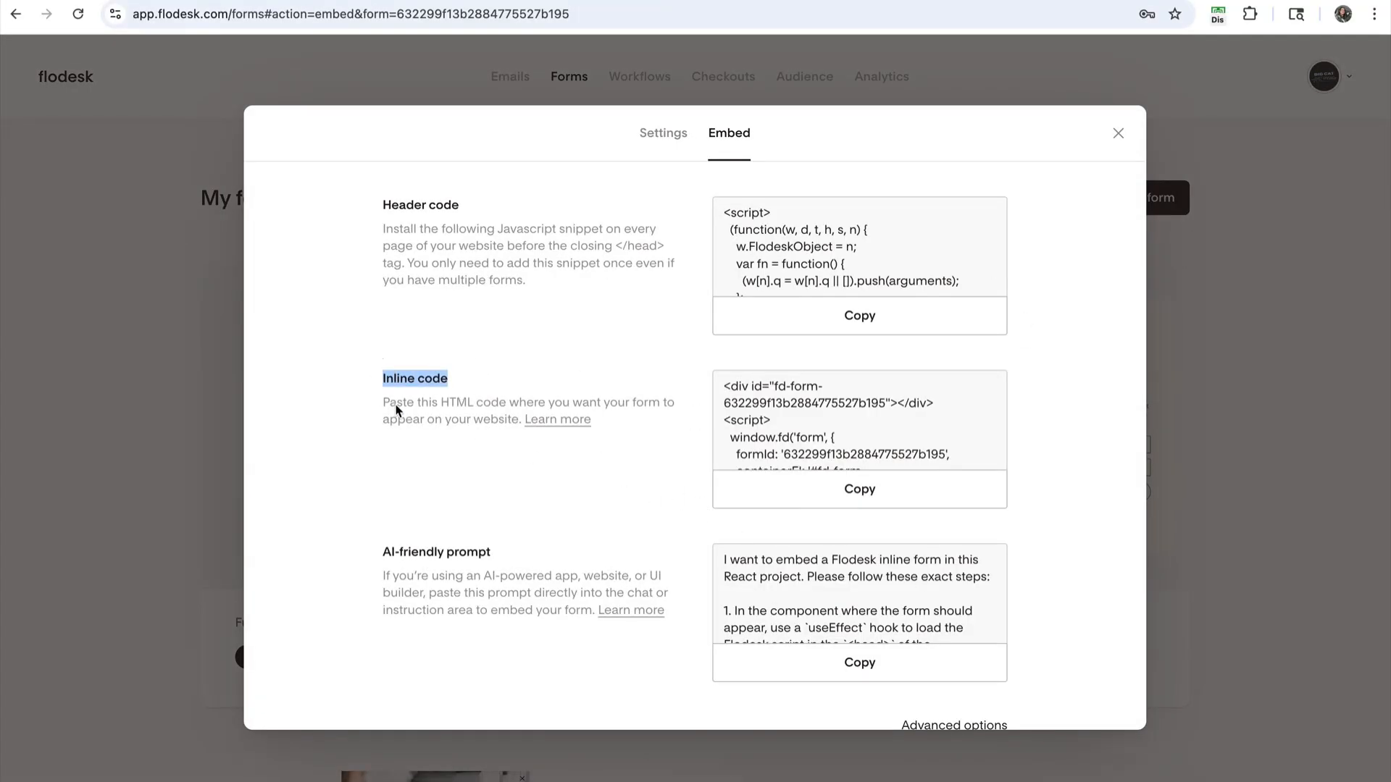
{"action": "left_click", "coordinate": [400, 422]}
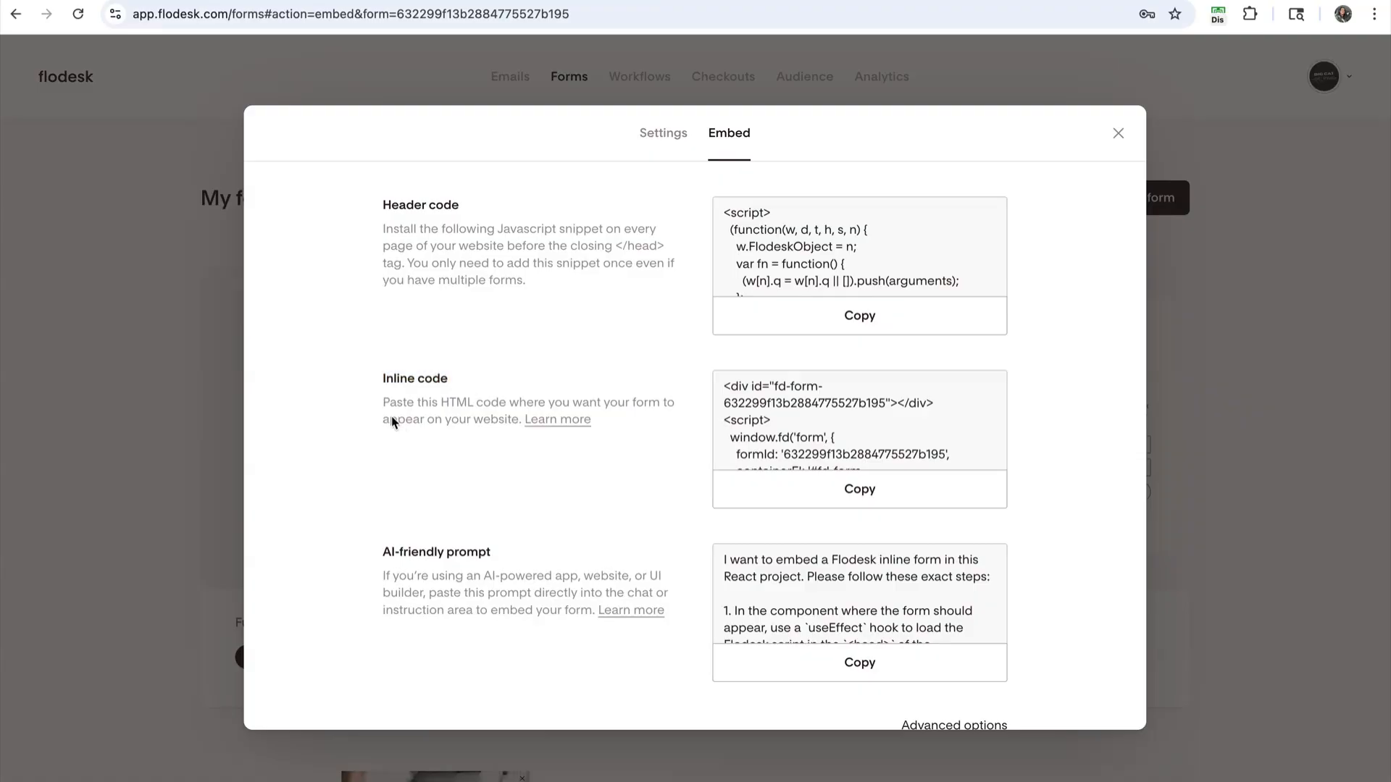
{"action": "left_click", "coordinate": [847, 496]}
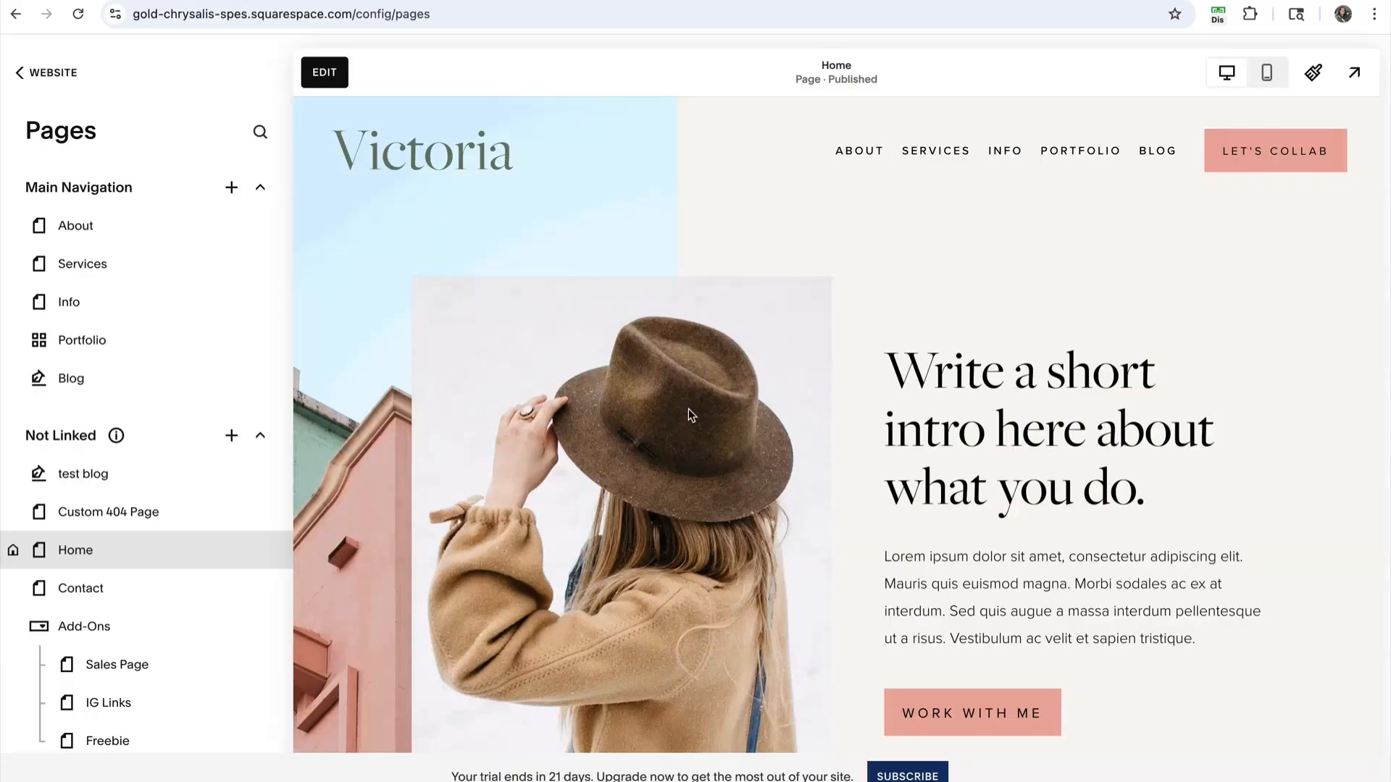
- Switch to Squarespace, start editing the Home page, and add a blank section above the "Promote an offer" section
{"action": "left_click", "coordinate": [310, 79]}
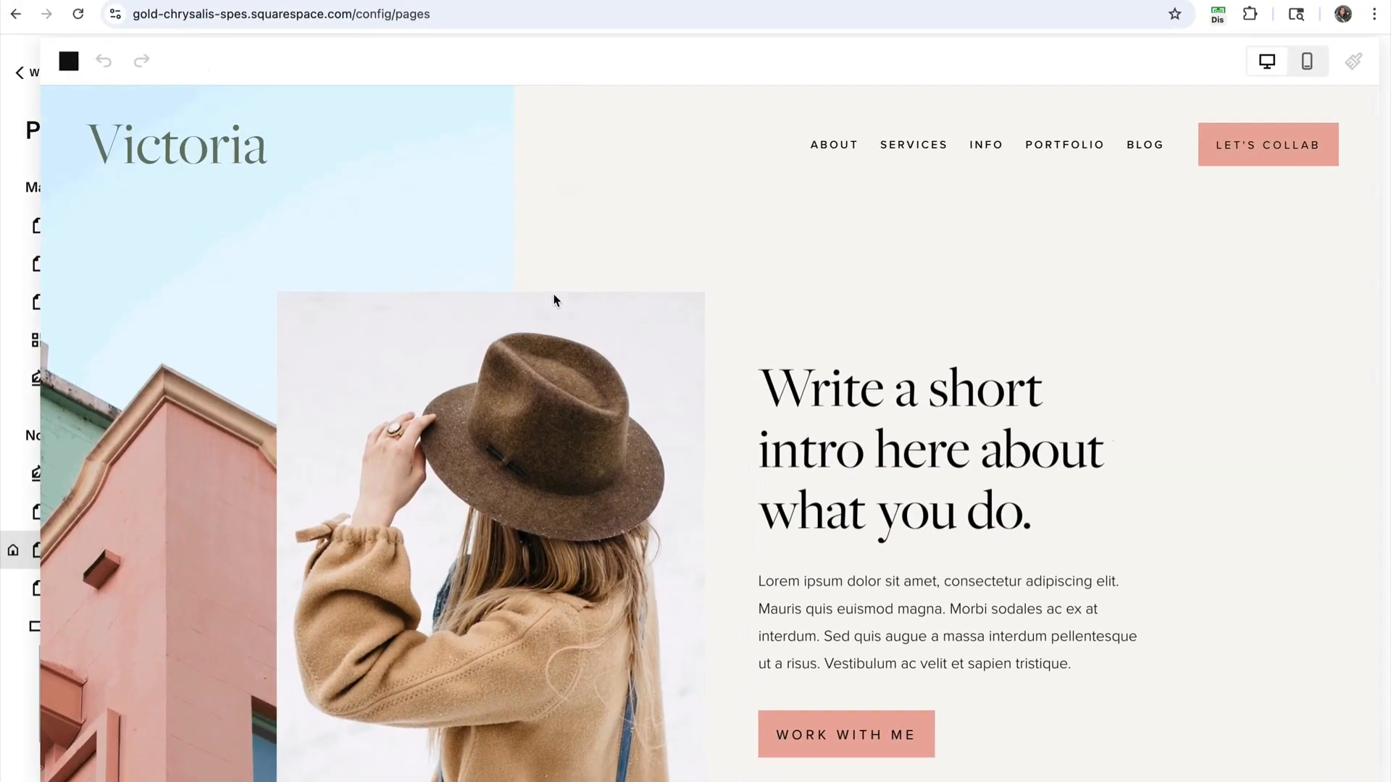
{"action": "scroll", "coordinate": [739, 449], "scroll_direction": "down", "scroll_amount": 5}
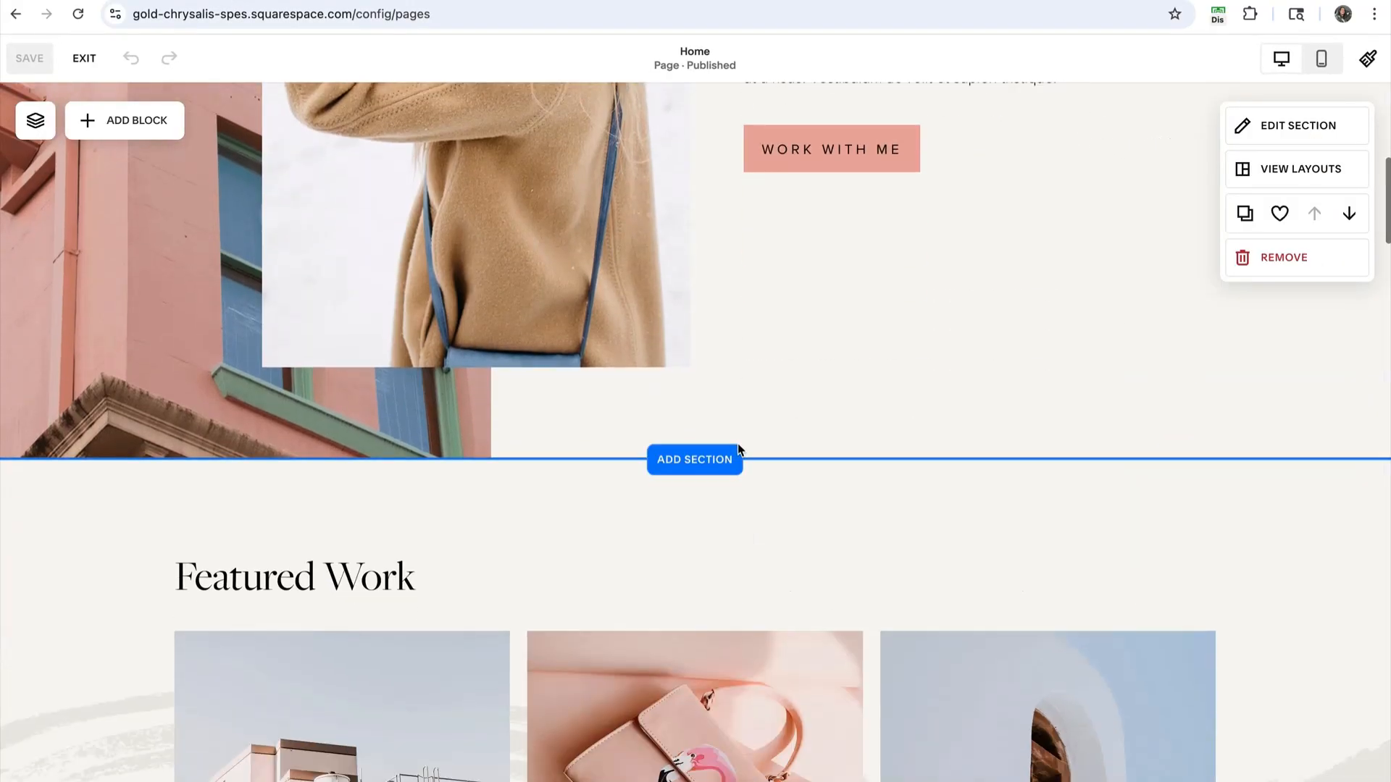
{"action": "scroll", "coordinate": [810, 476], "scroll_direction": "down", "scroll_amount": 15}
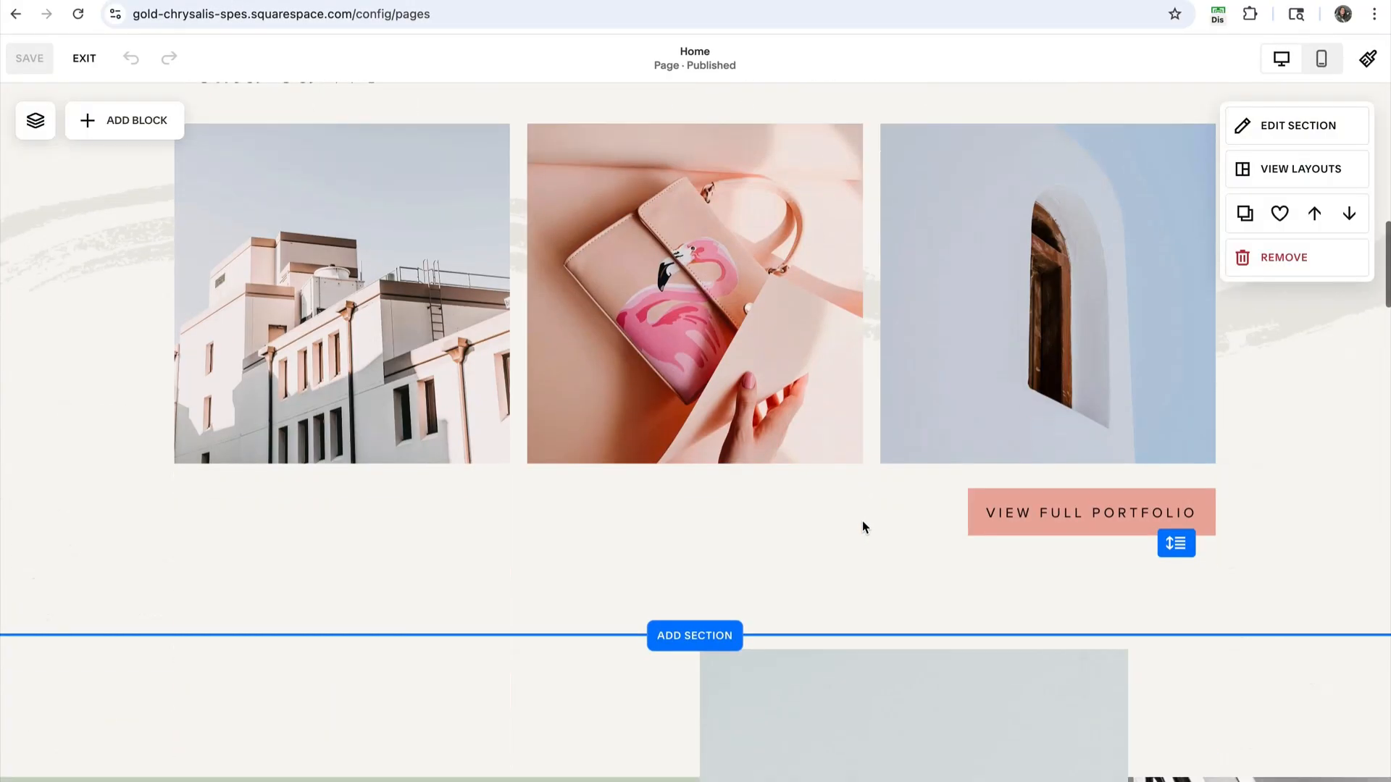
{"action": "scroll", "coordinate": [862, 520], "scroll_direction": "down", "scroll_amount": 10}
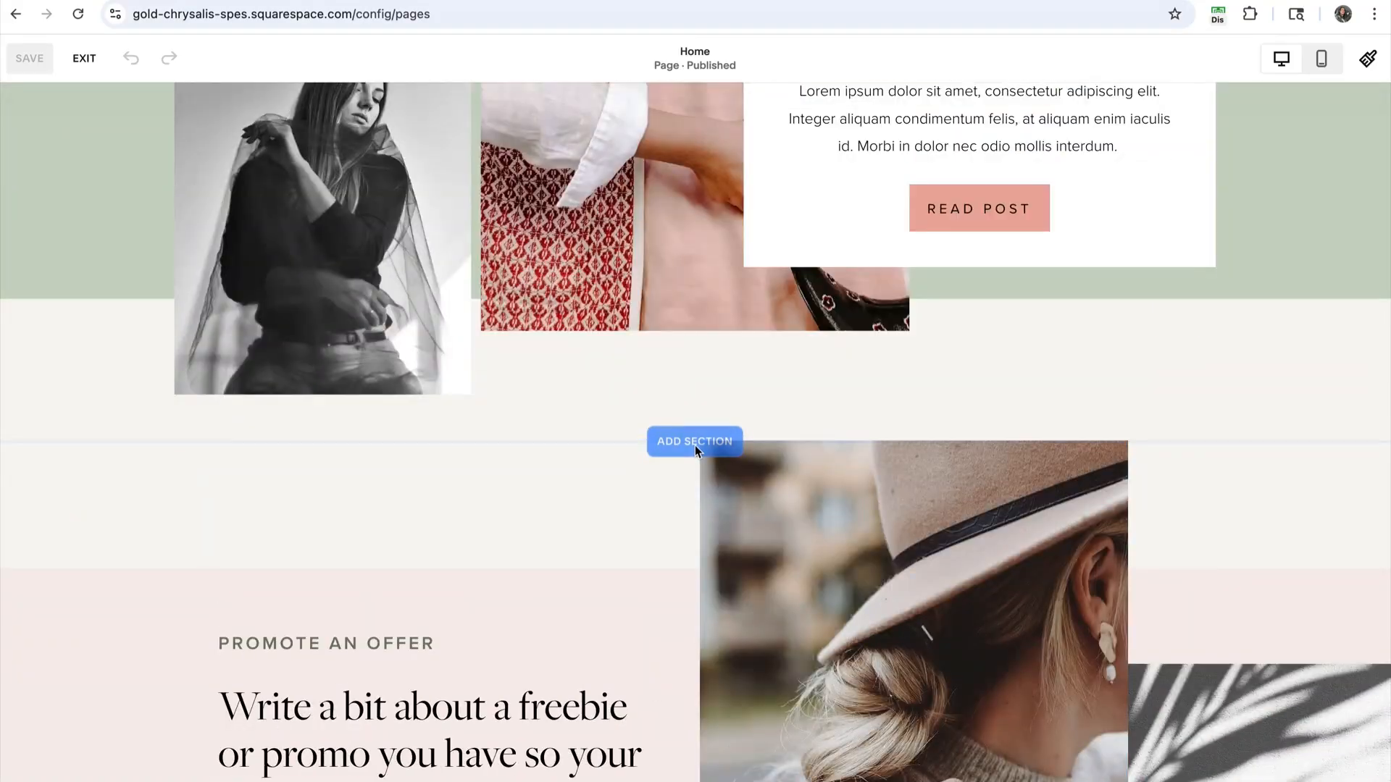
{"action": "left_click", "coordinate": [694, 442]}
{"action": "left_click", "coordinate": [170, 210]}
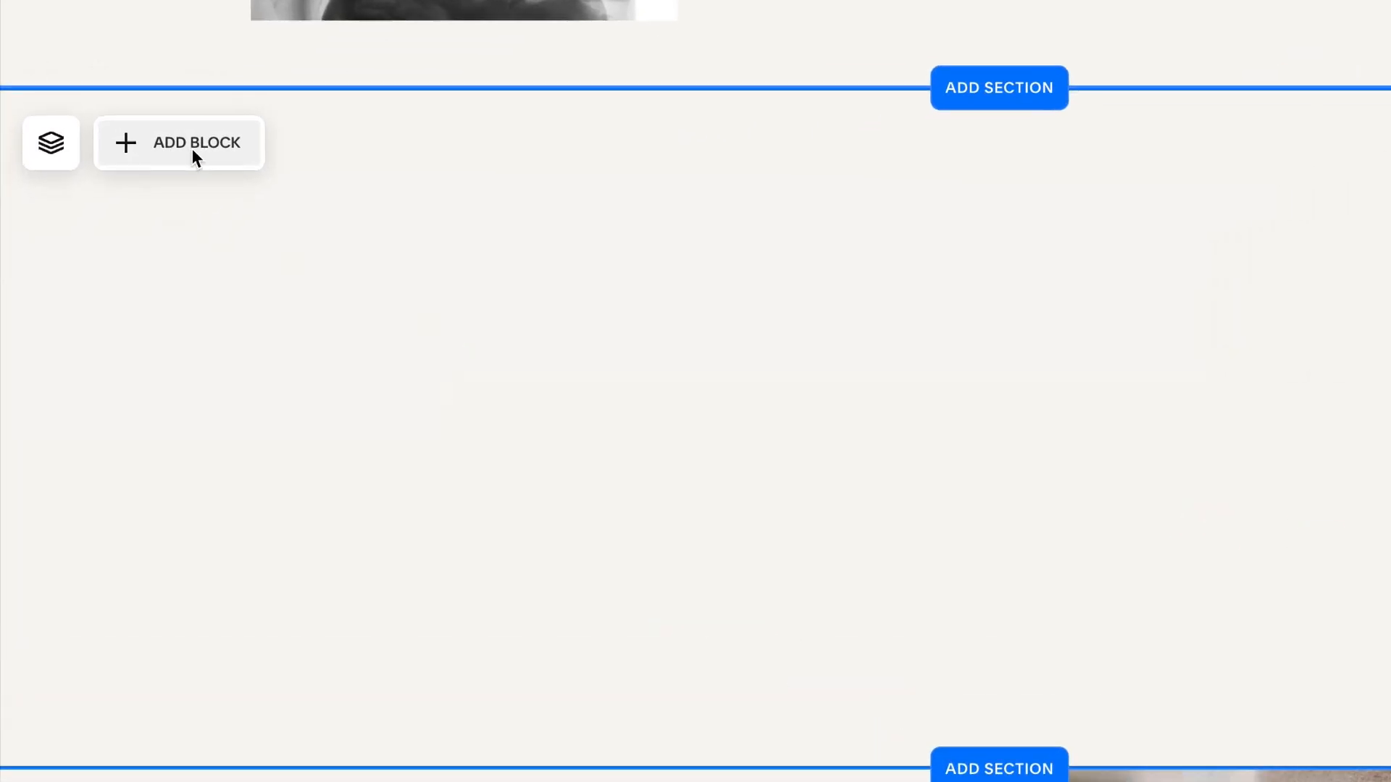
- Add a Code block to the new blank section
{"action": "left_click", "coordinate": [159, 143]}
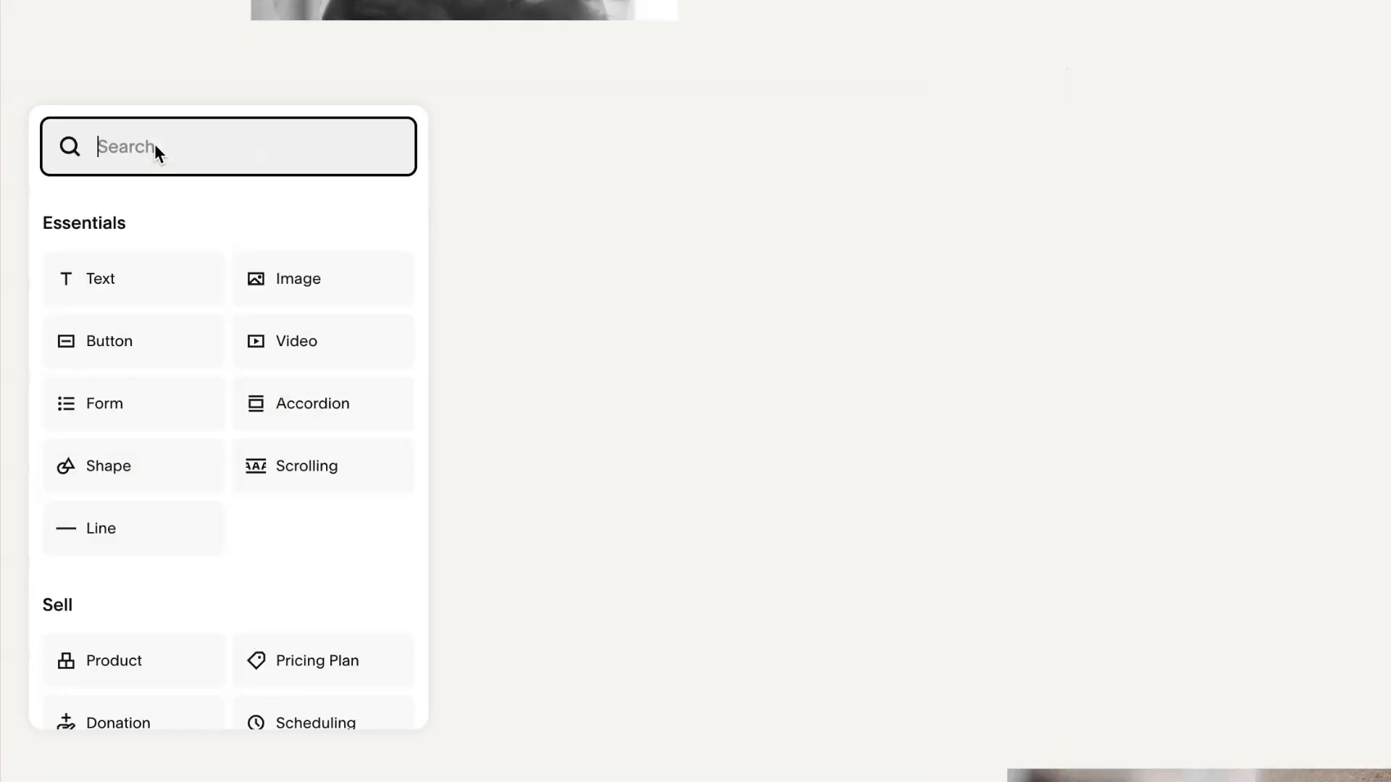
{"action": "scroll", "coordinate": [179, 498], "scroll_direction": "down", "scroll_amount": 6}
{"action": "scroll", "coordinate": [192, 507], "scroll_direction": "down", "scroll_amount": 4}
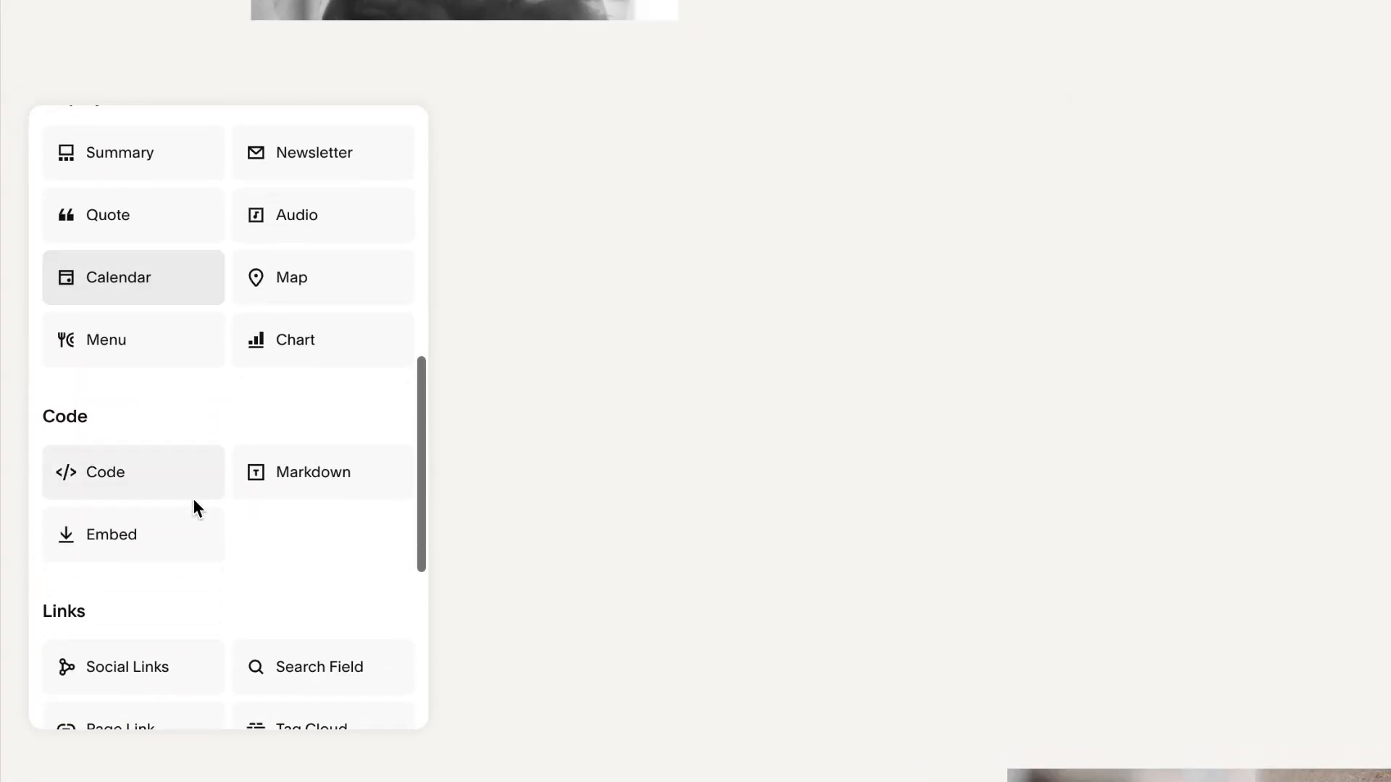
{"action": "left_click", "coordinate": [101, 466]}
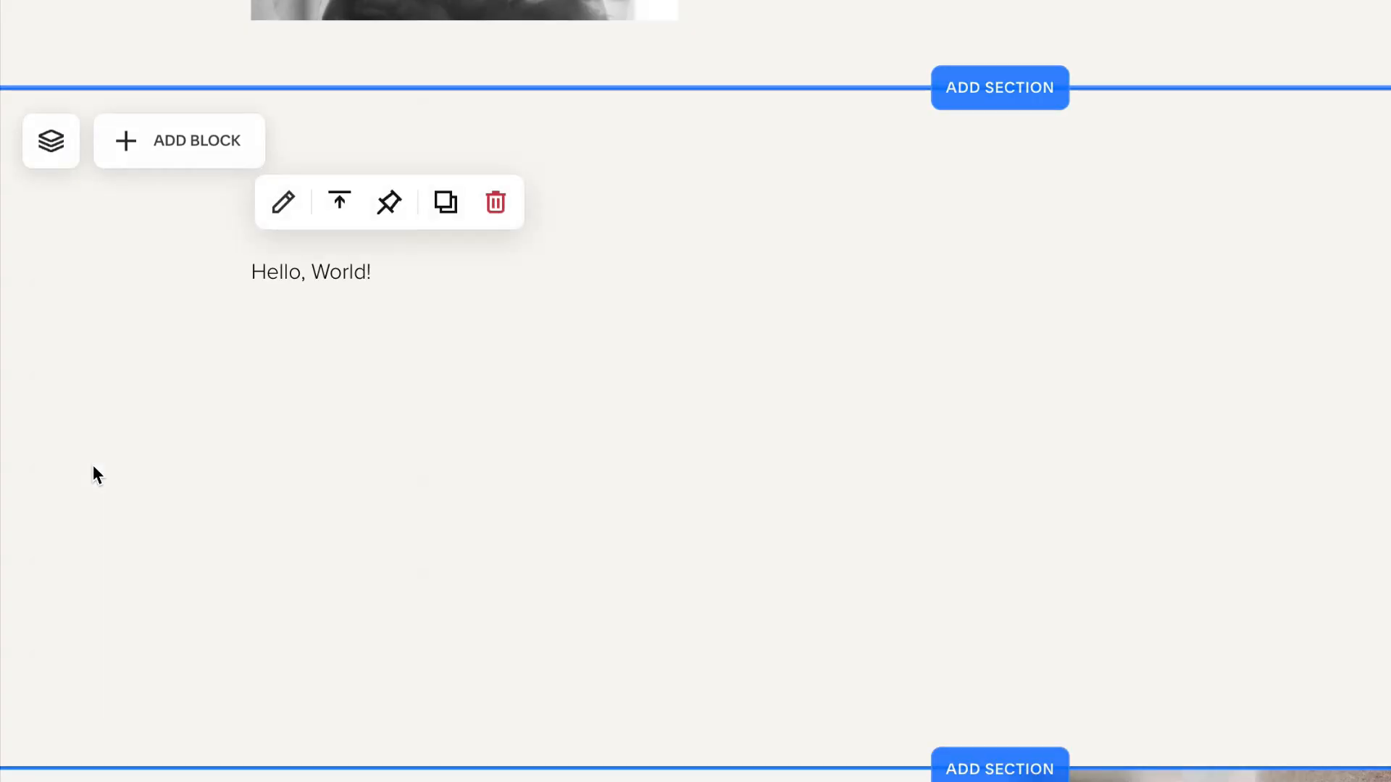
- Position the code block in the middle of the blank section and widen it to the full content width
{"action": "left_click_drag", "start_coordinate": [196, 347], "coordinate": [175, 387]}
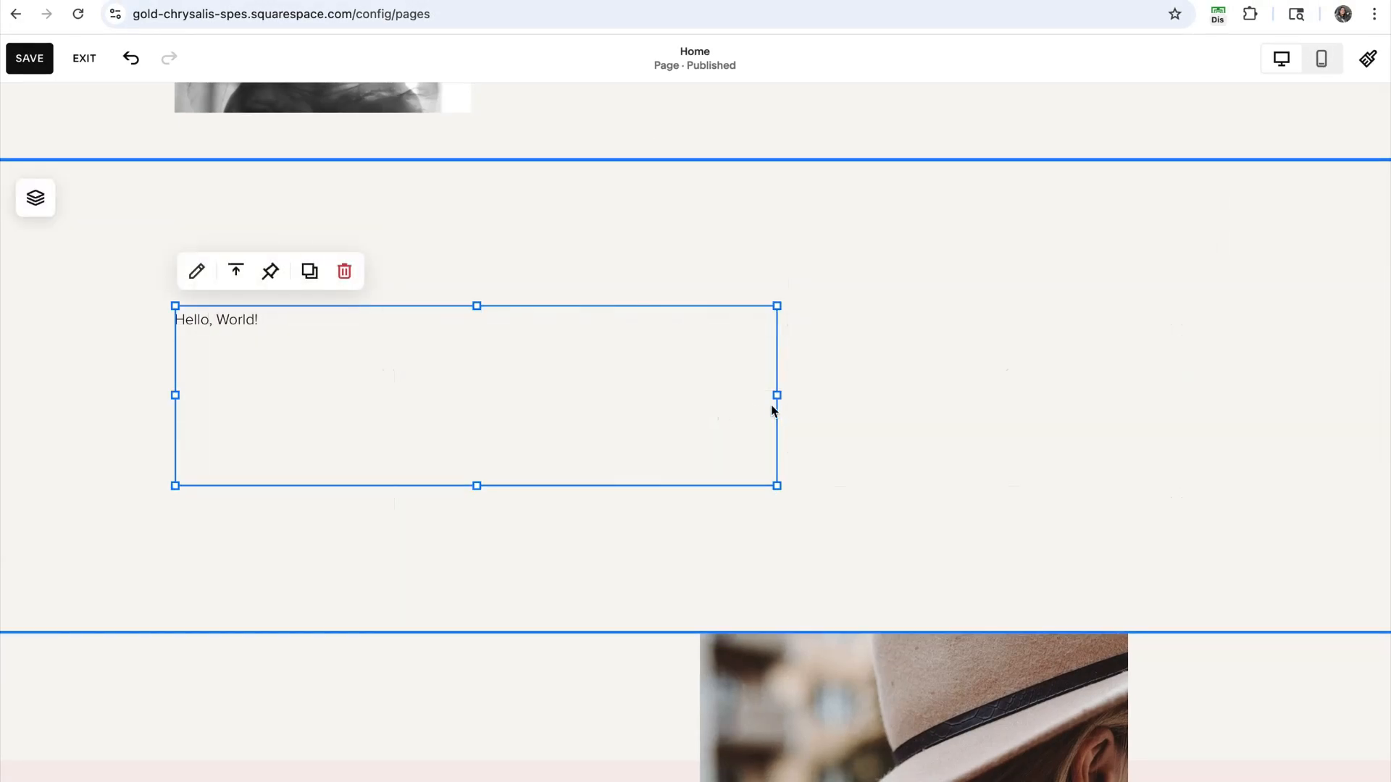
{"action": "left_click_drag", "start_coordinate": [776, 394], "coordinate": [1216, 406]}
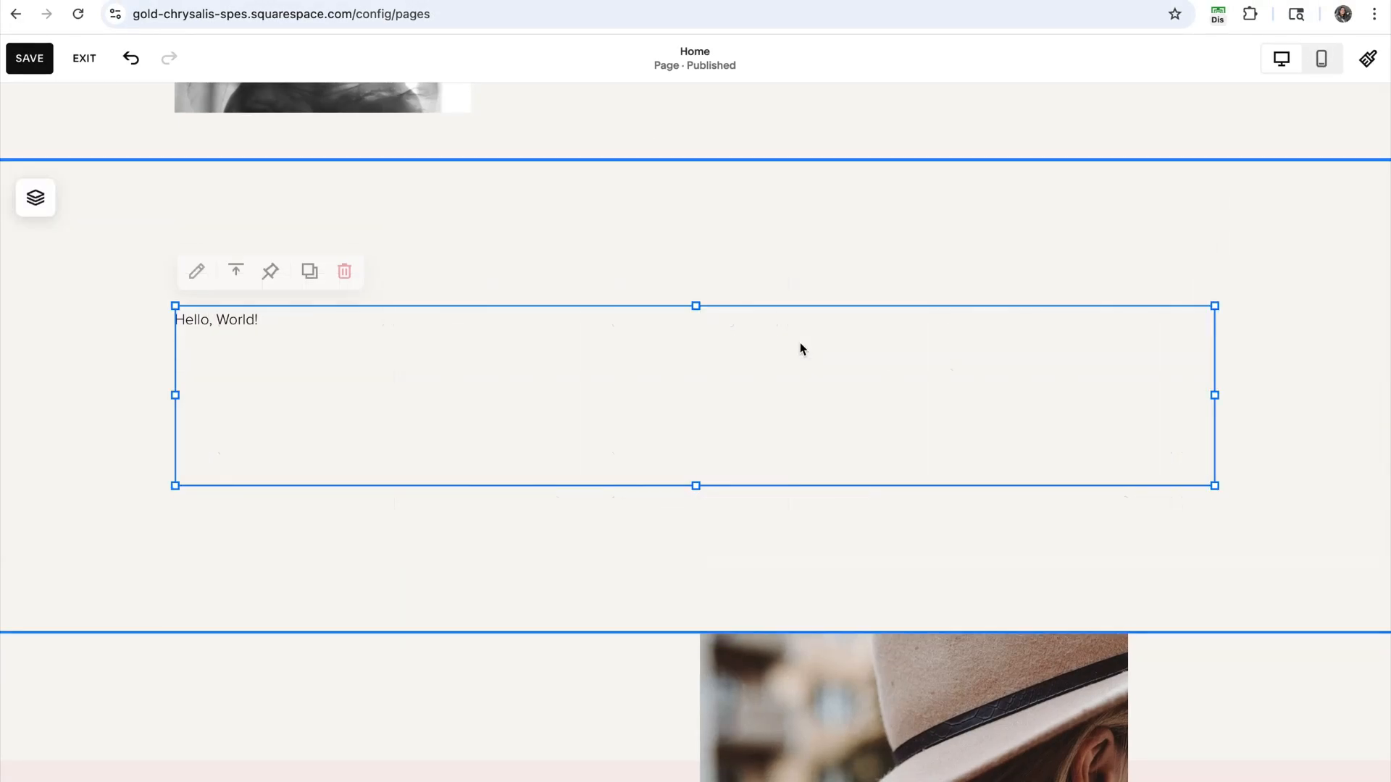
{"action": "left_click_drag", "start_coordinate": [775, 378], "coordinate": [772, 361]}
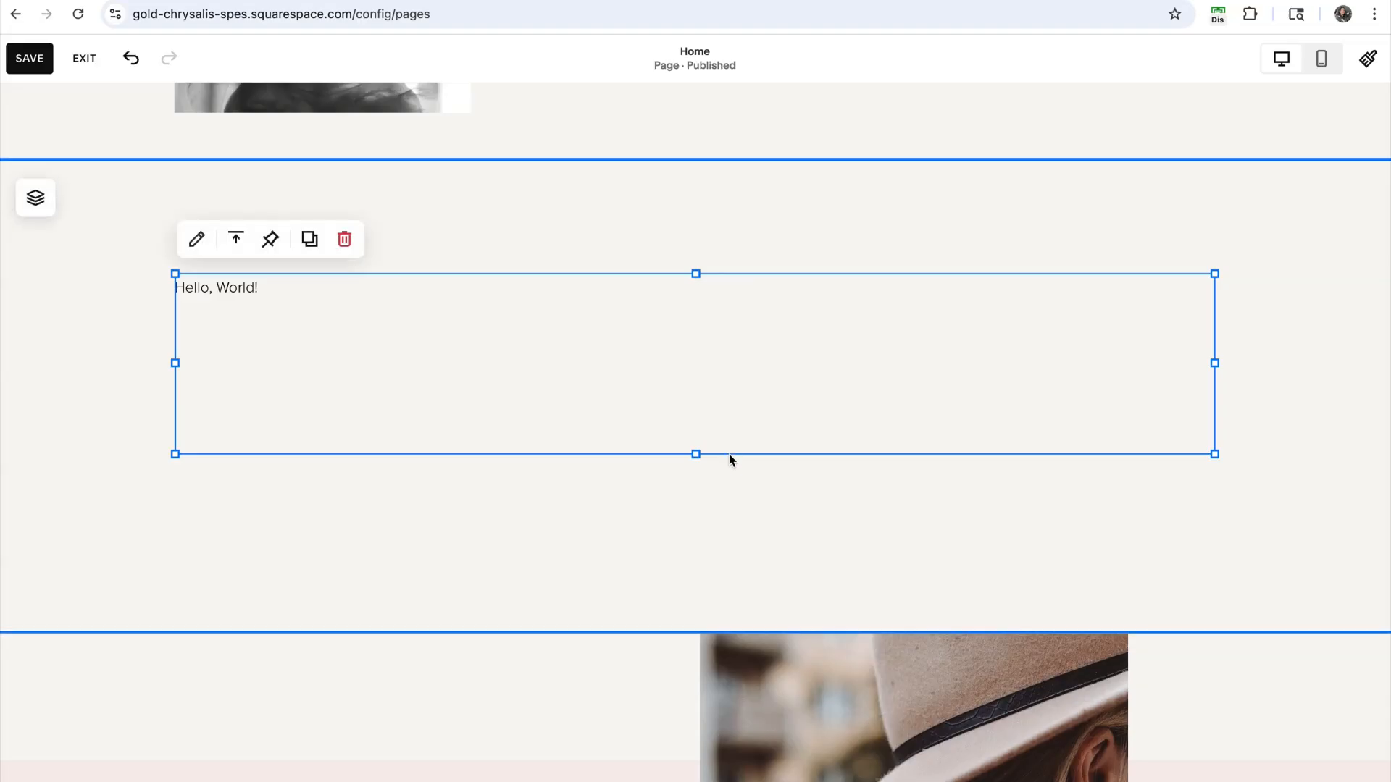
{"action": "left_click", "coordinate": [692, 454]}
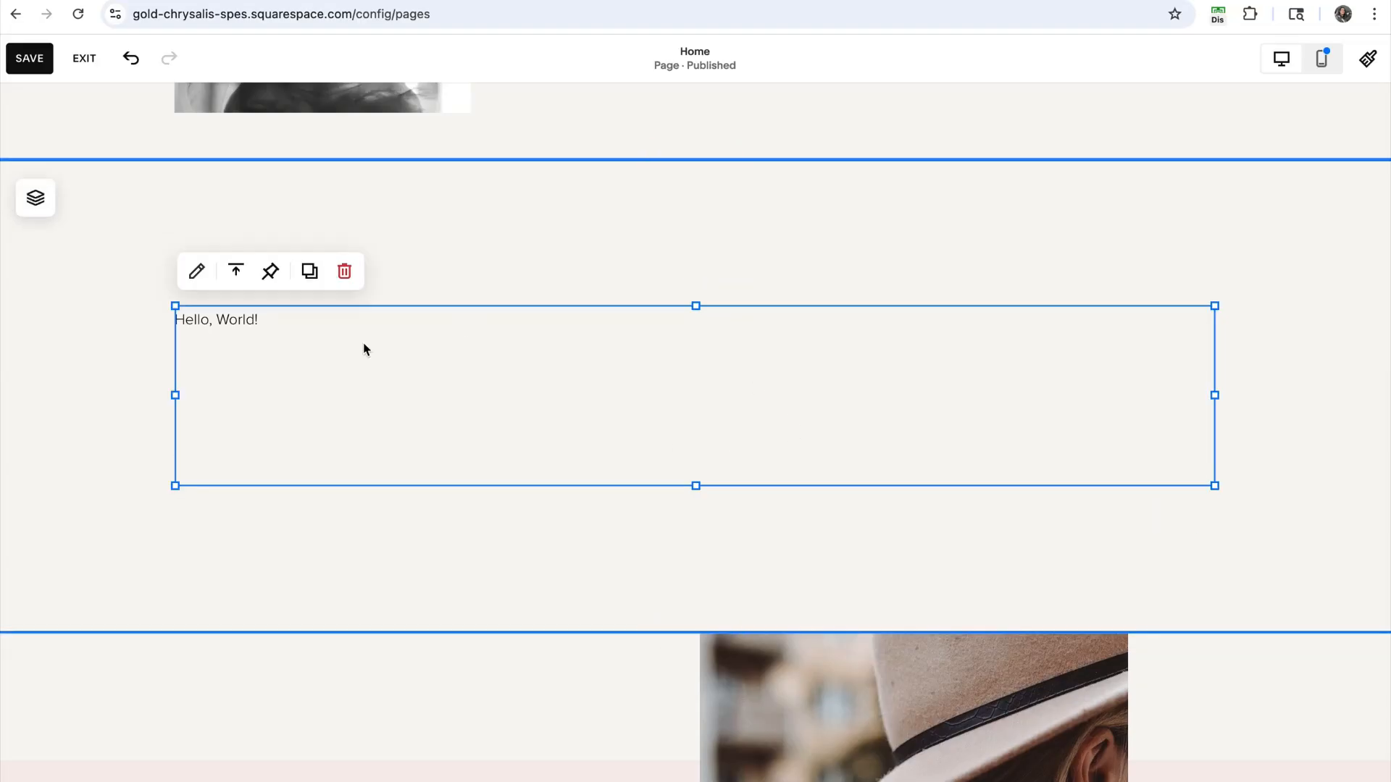
- Replace the code block's "Hello, World!" HTML with the copied Flodesk inline form code
{"action": "left_click", "coordinate": [274, 369]}
{"action": "left_click", "coordinate": [274, 368]}
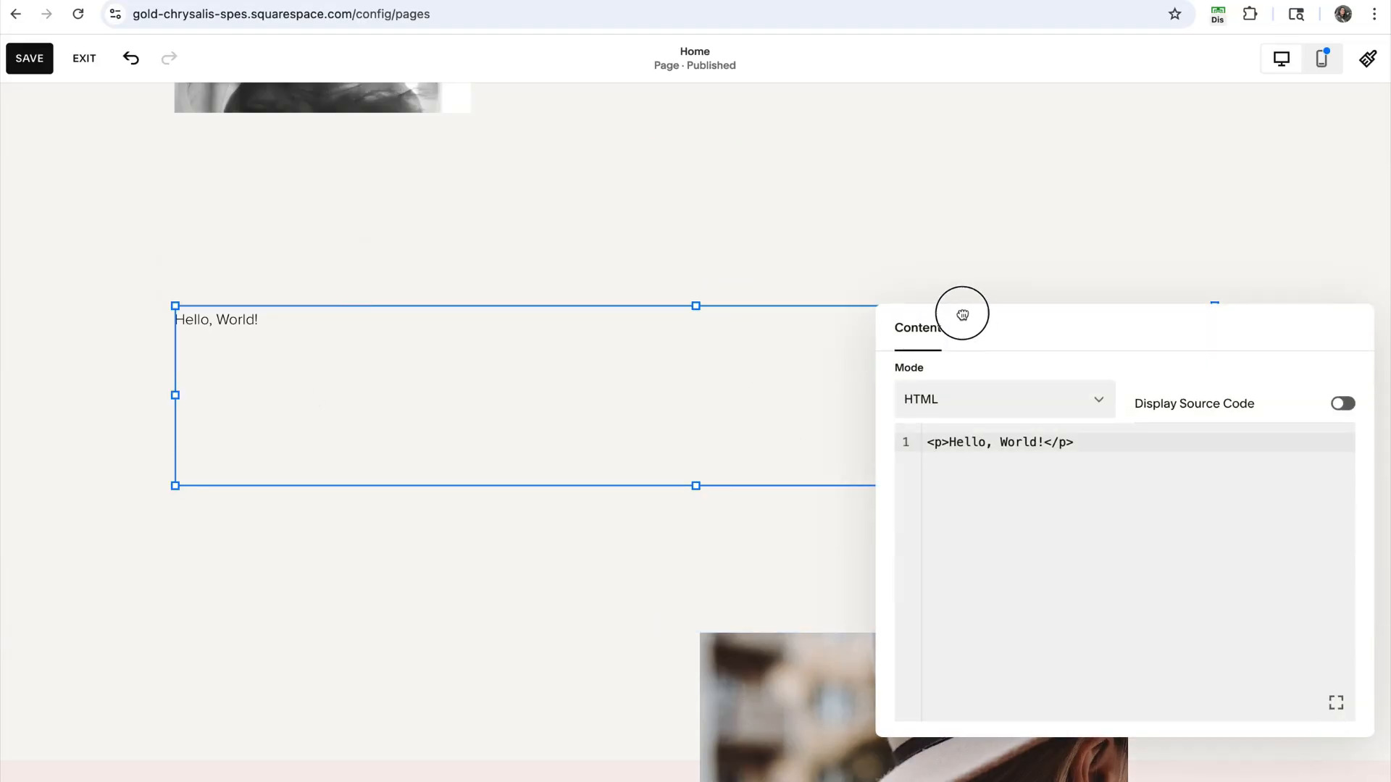
{"action": "left_click_drag", "start_coordinate": [967, 326], "coordinate": [924, 246]}
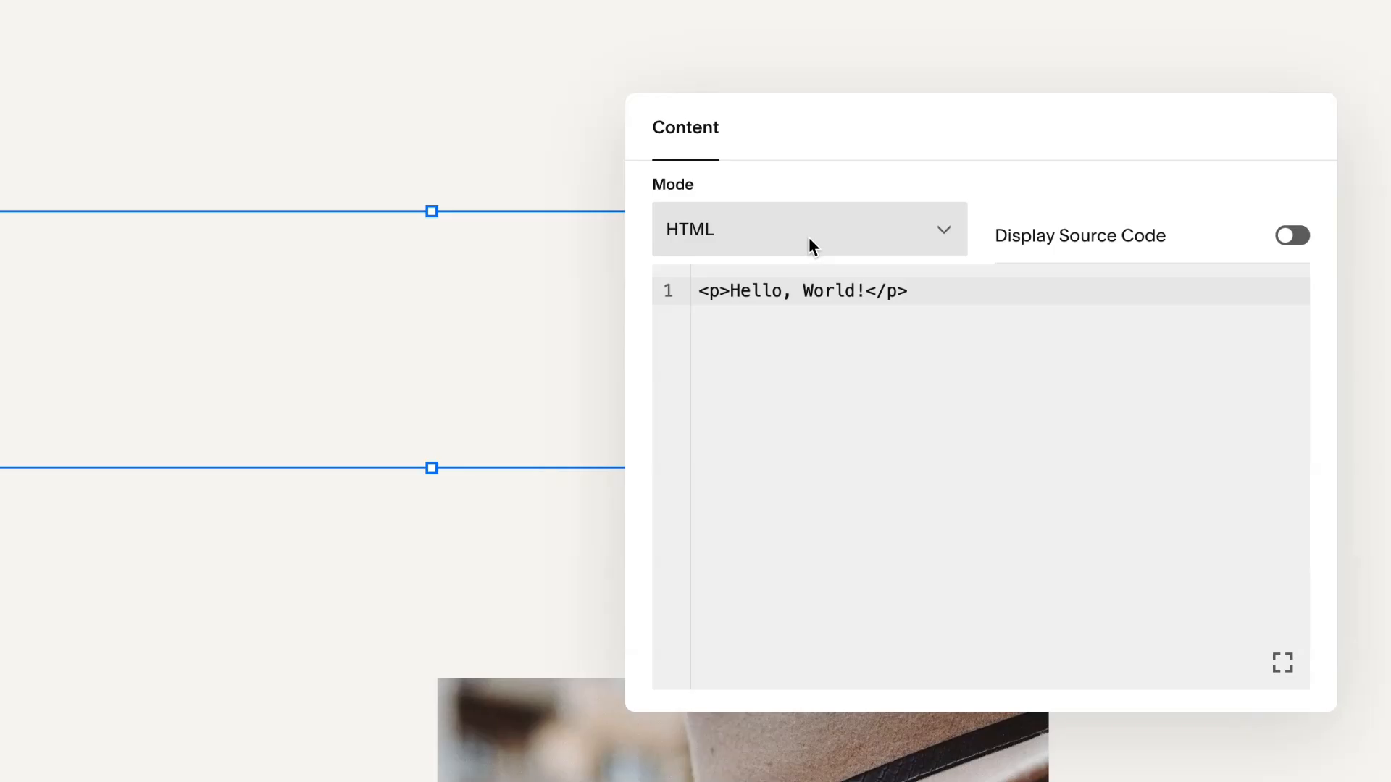
{"action": "triple_click", "coordinate": [841, 290]}
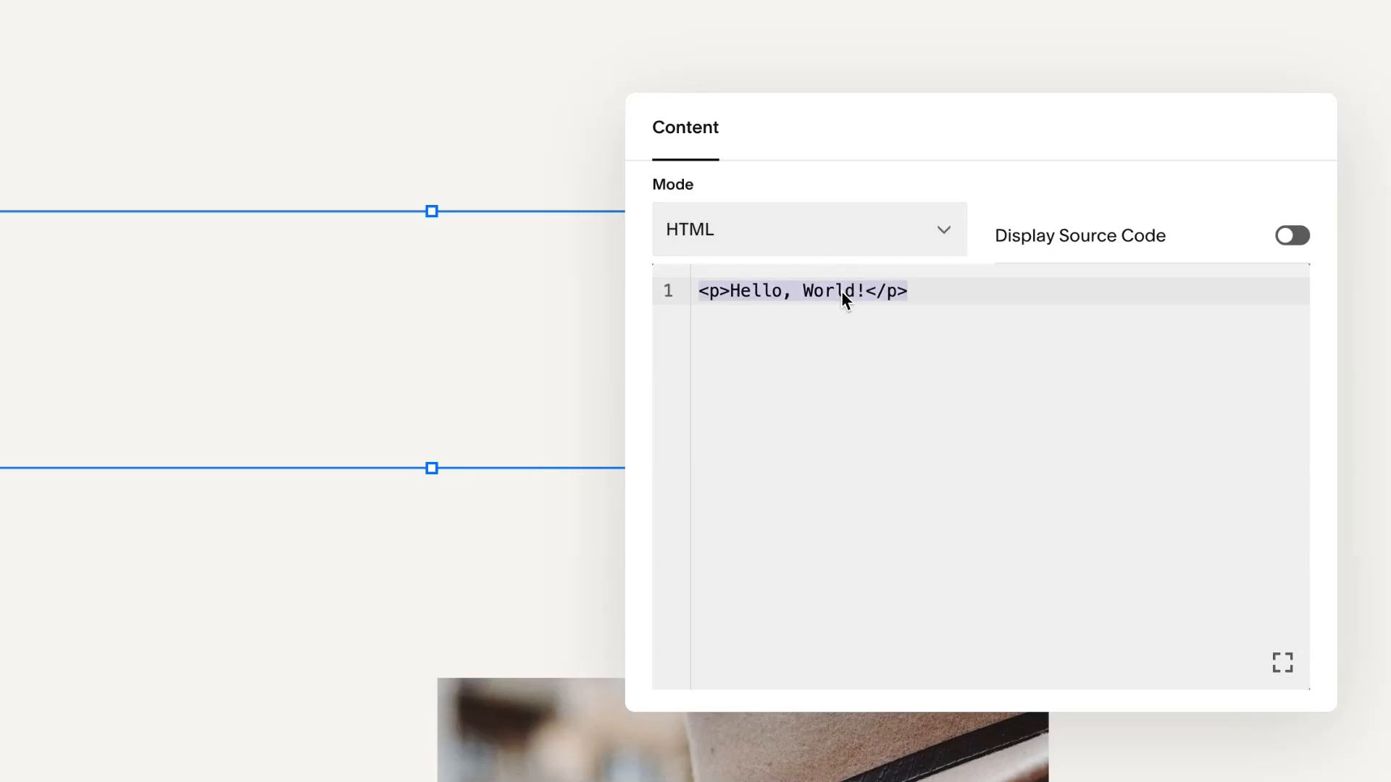
{"action": "key", "text": "BackSpace"}
{"action": "key", "text": "ctrl+v"}
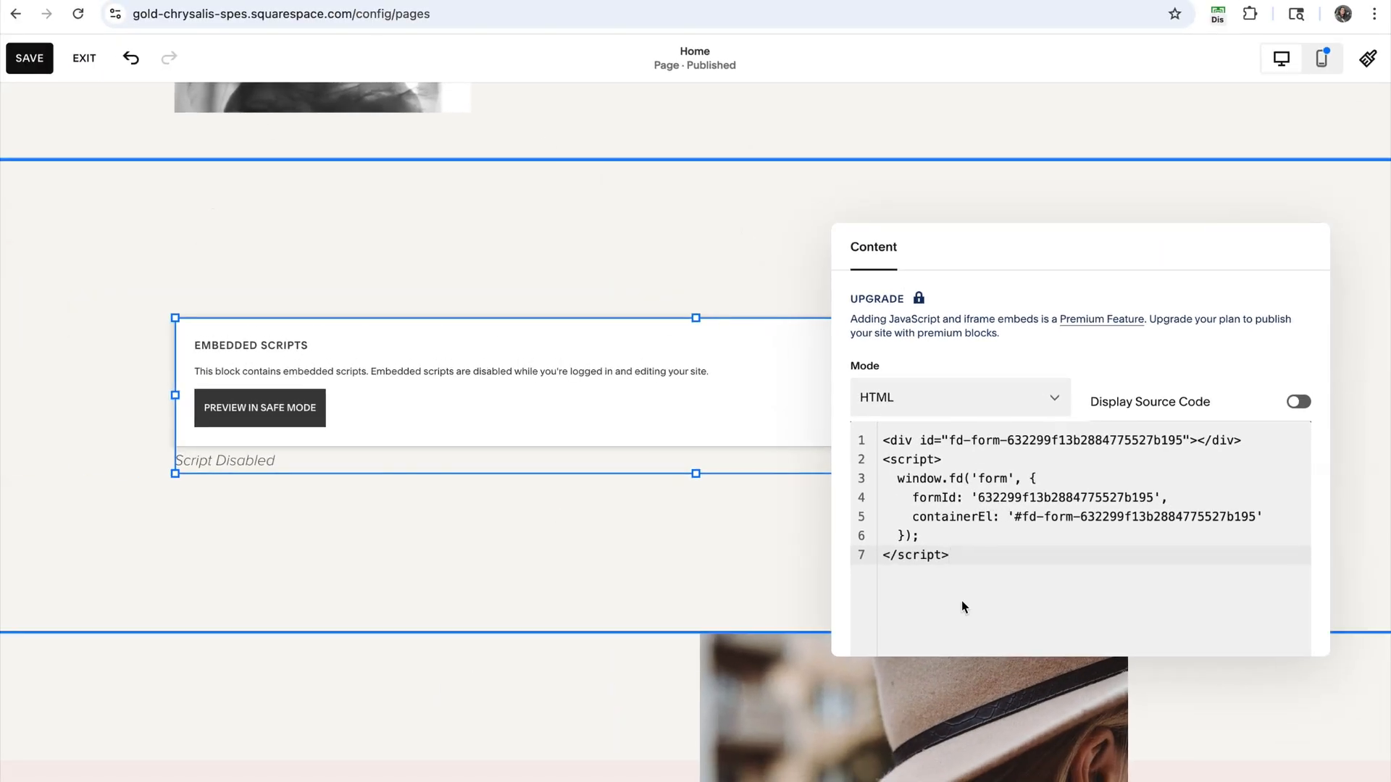
{"action": "left_click", "coordinate": [132, 252]}
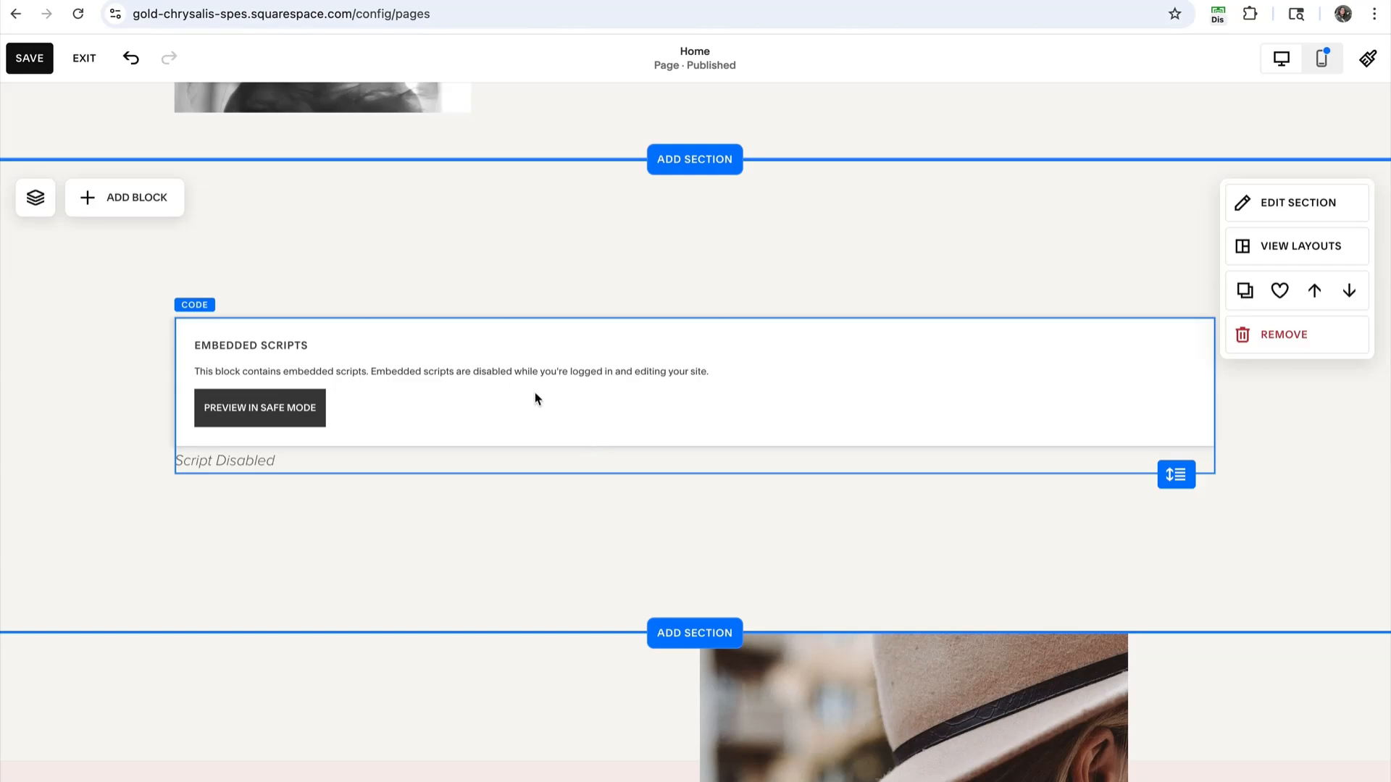
- Save the Home page, exit edit mode, and look through the page for the embedded form's section
{"action": "left_click", "coordinate": [29, 58]}
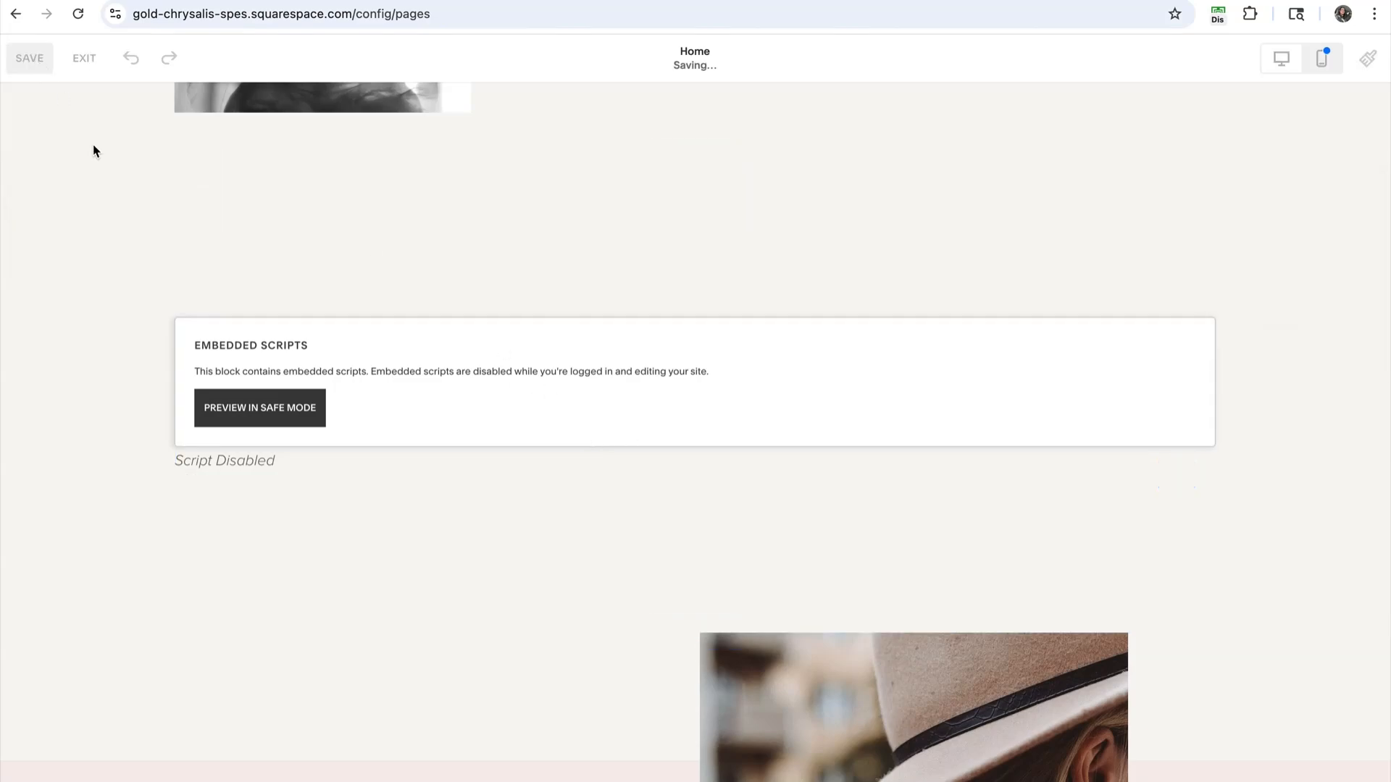
{"action": "left_click", "coordinate": [84, 58]}
{"action": "scroll", "coordinate": [720, 389], "scroll_direction": "down", "scroll_amount": 15}
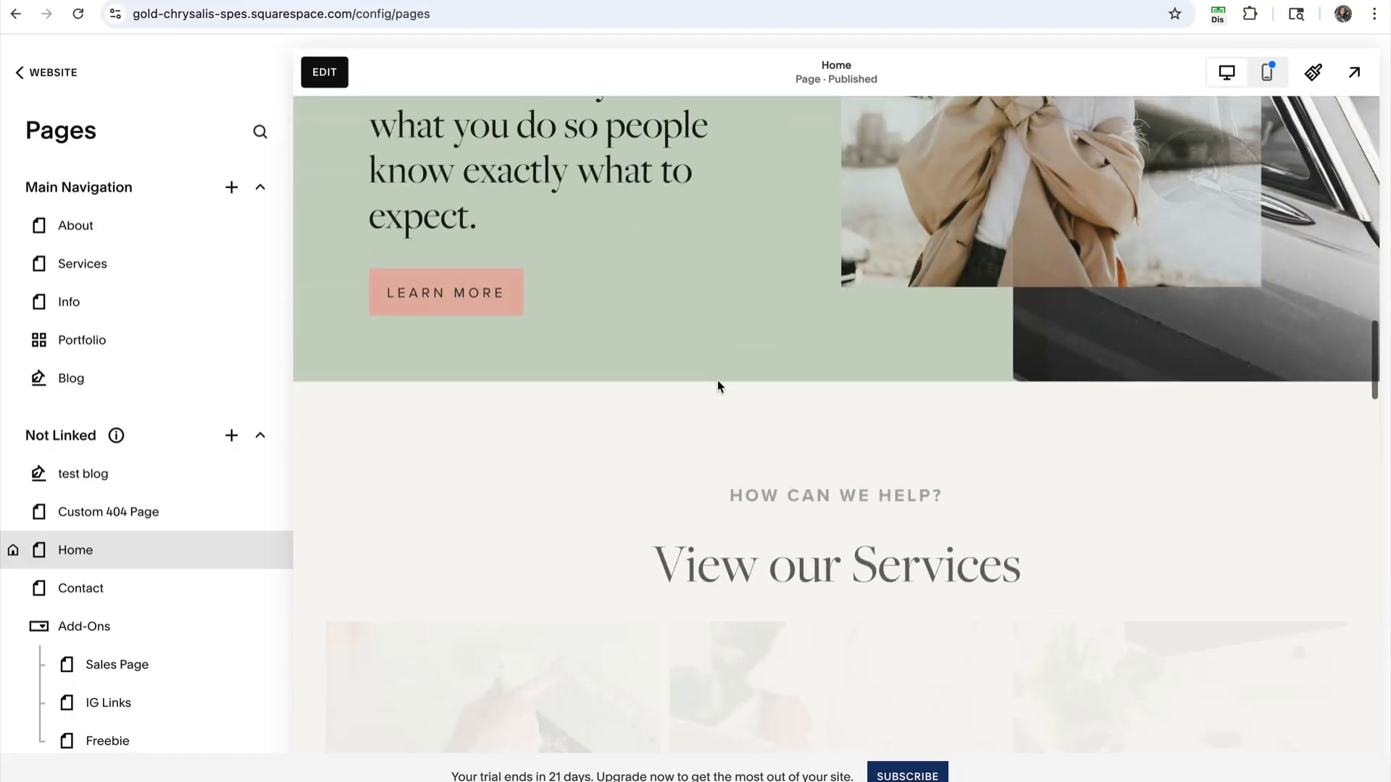
{"action": "scroll", "coordinate": [717, 380], "scroll_direction": "down", "scroll_amount": 20}
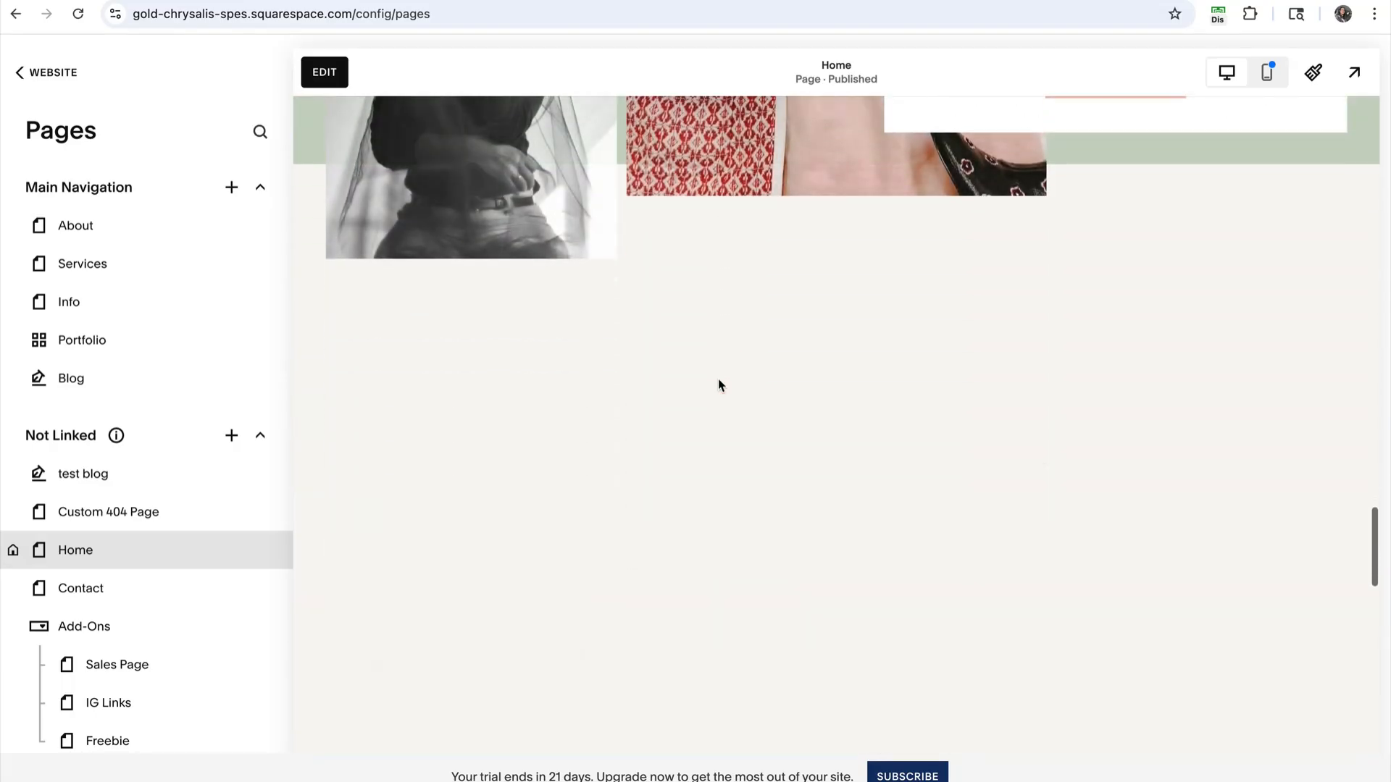
{"action": "scroll", "coordinate": [719, 378], "scroll_direction": "down", "scroll_amount": 4}
{"action": "scroll", "coordinate": [718, 379], "scroll_direction": "up", "scroll_amount": 3}
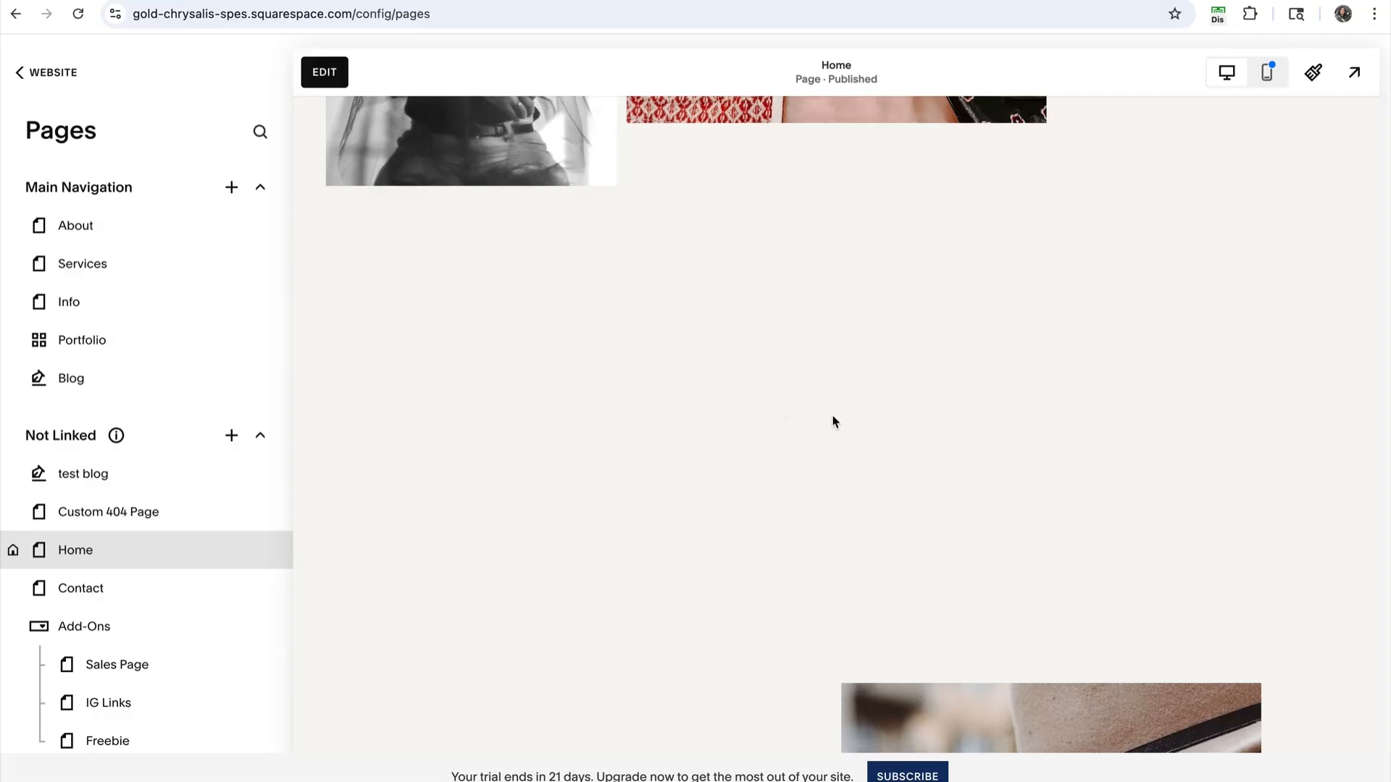
{"action": "scroll", "coordinate": [833, 420], "scroll_direction": "down", "scroll_amount": 6}
{"action": "scroll", "coordinate": [834, 420], "scroll_direction": "up", "scroll_amount": 5}
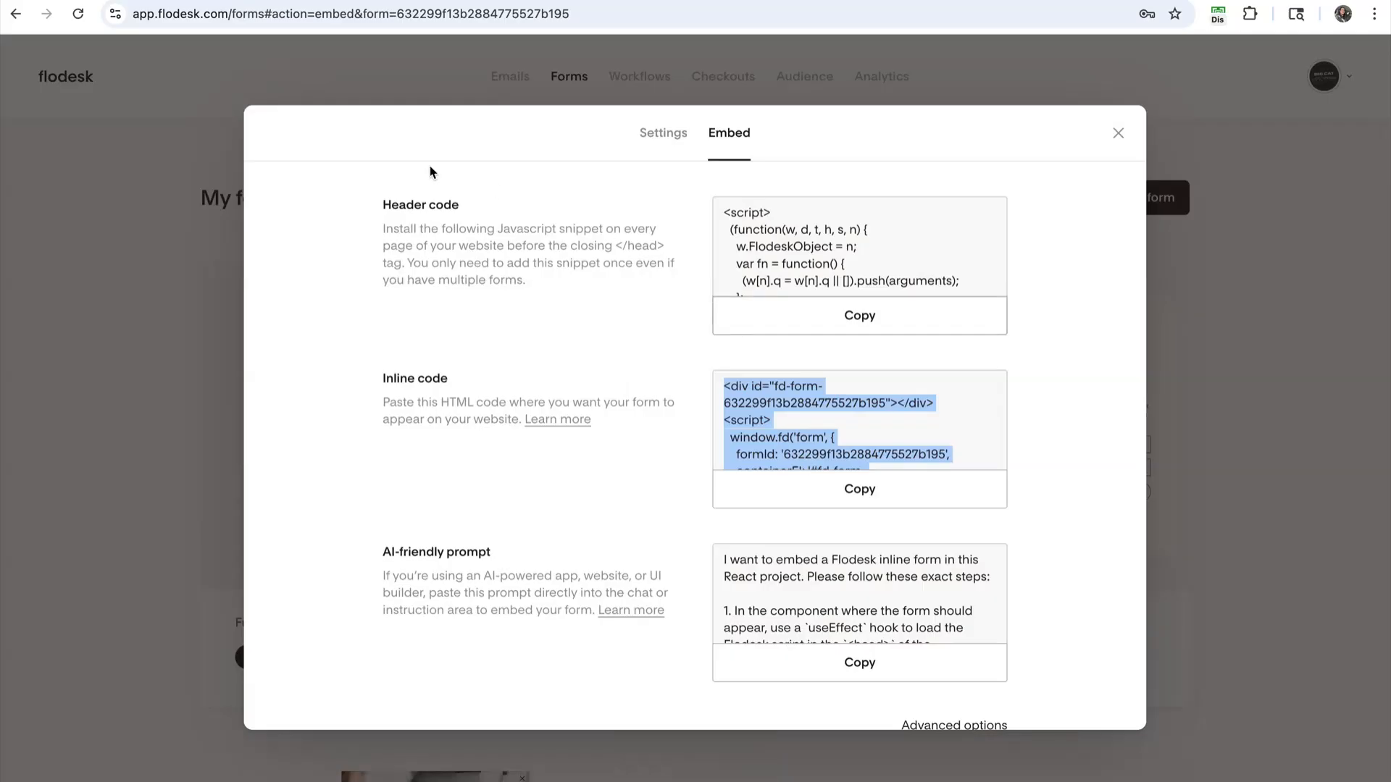
- Switch to Flodesk and copy the form's header code
{"action": "left_click", "coordinate": [426, 209]}
{"action": "left_click_drag", "start_coordinate": [469, 208], "coordinate": [357, 203]}
{"action": "left_click", "coordinate": [470, 220]}
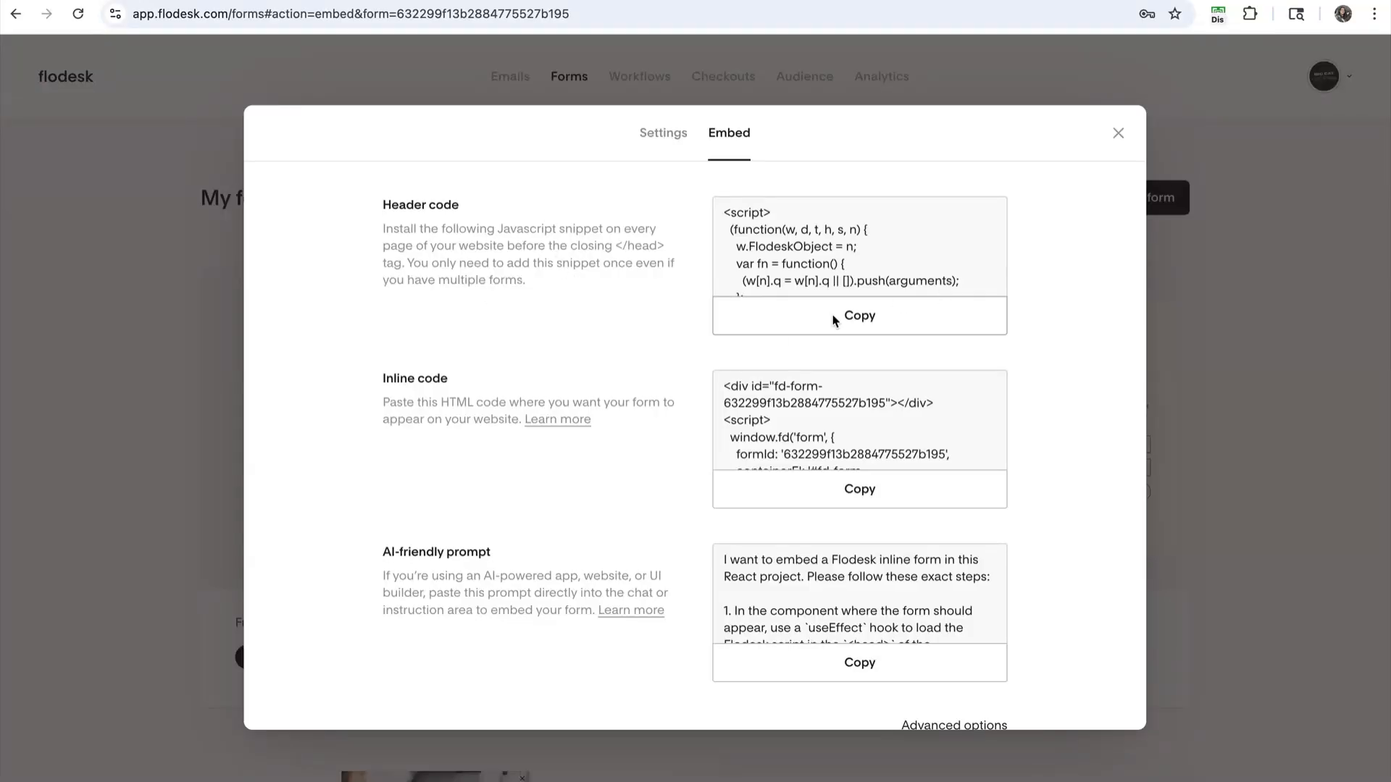
{"action": "left_click", "coordinate": [855, 316]}
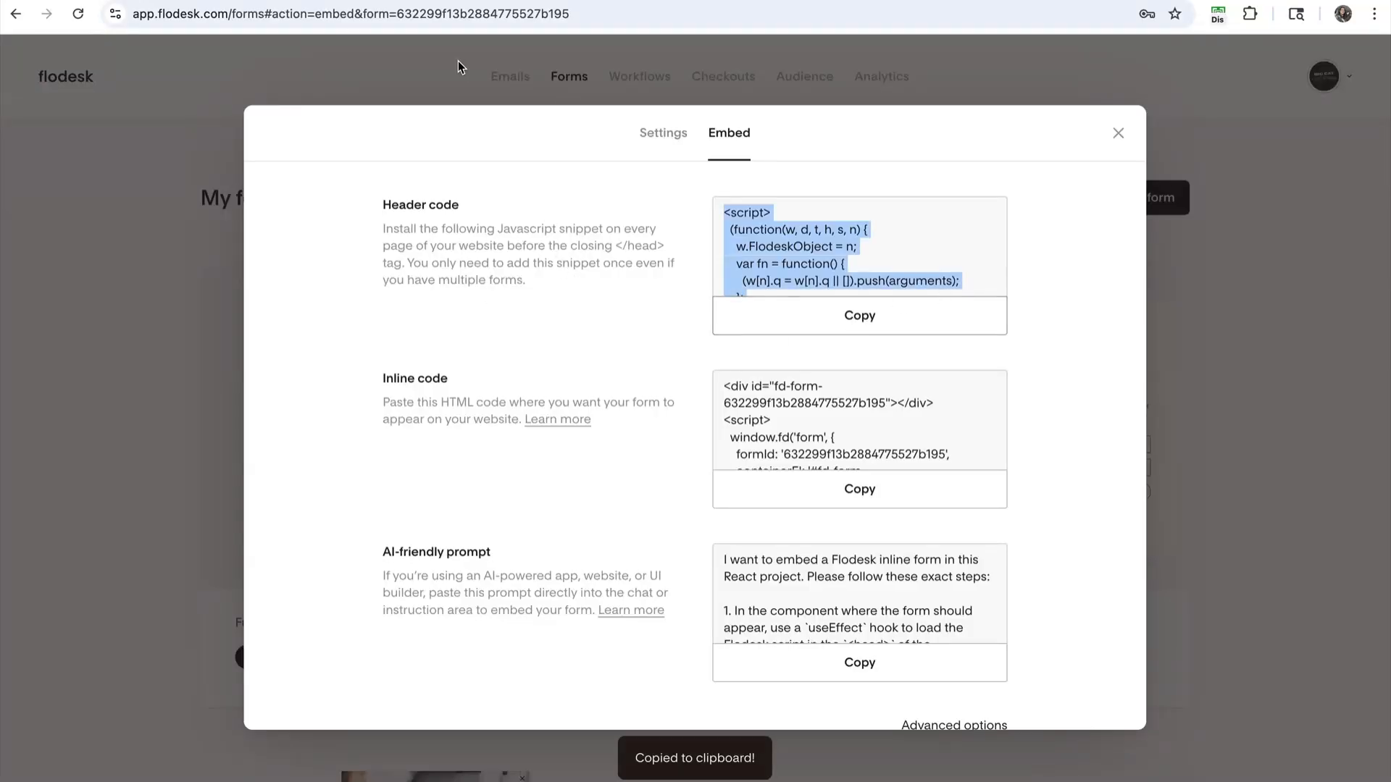
- Search Squarespace for "code i" to open the Code Injection settings, and switch back to the form's embed codes in Flodesk
{"action": "left_click", "coordinate": [230, 1]}
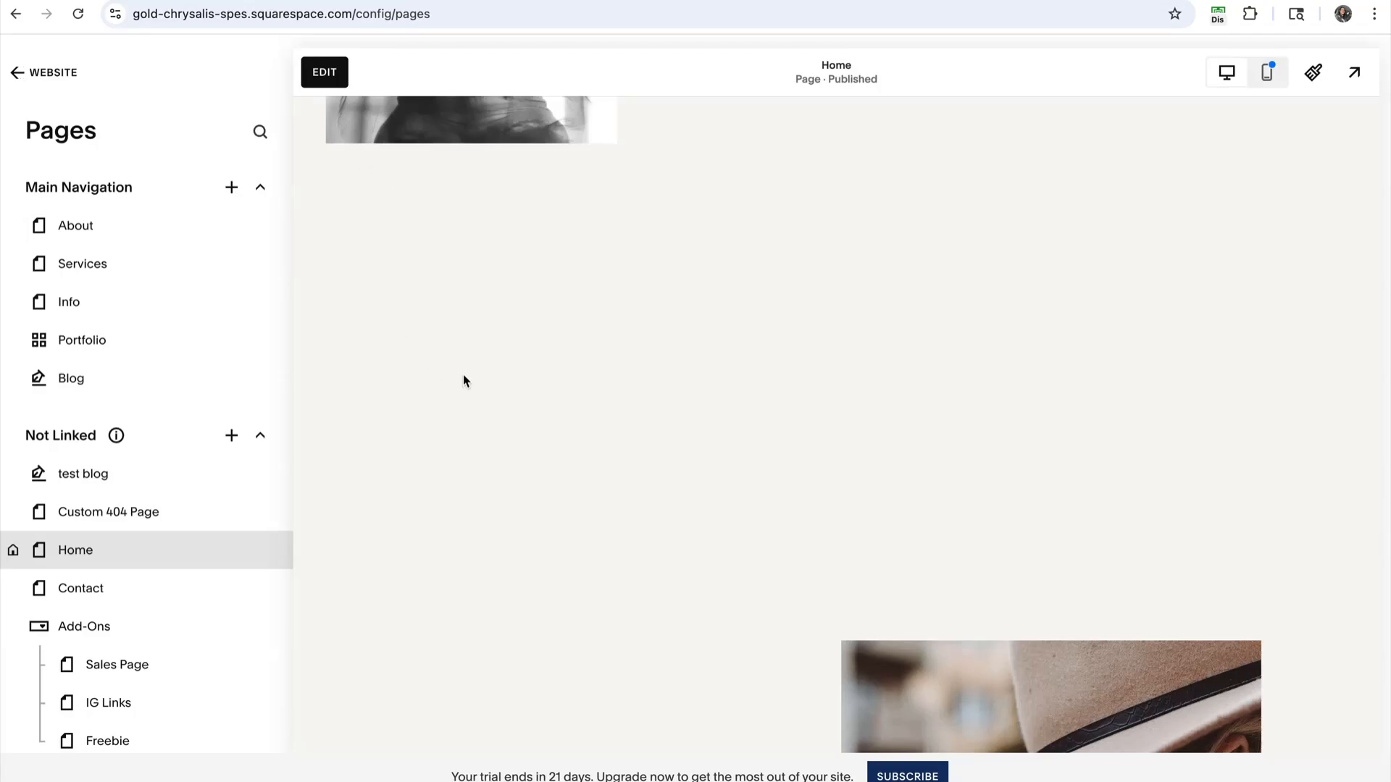
{"action": "key", "text": "slash"}
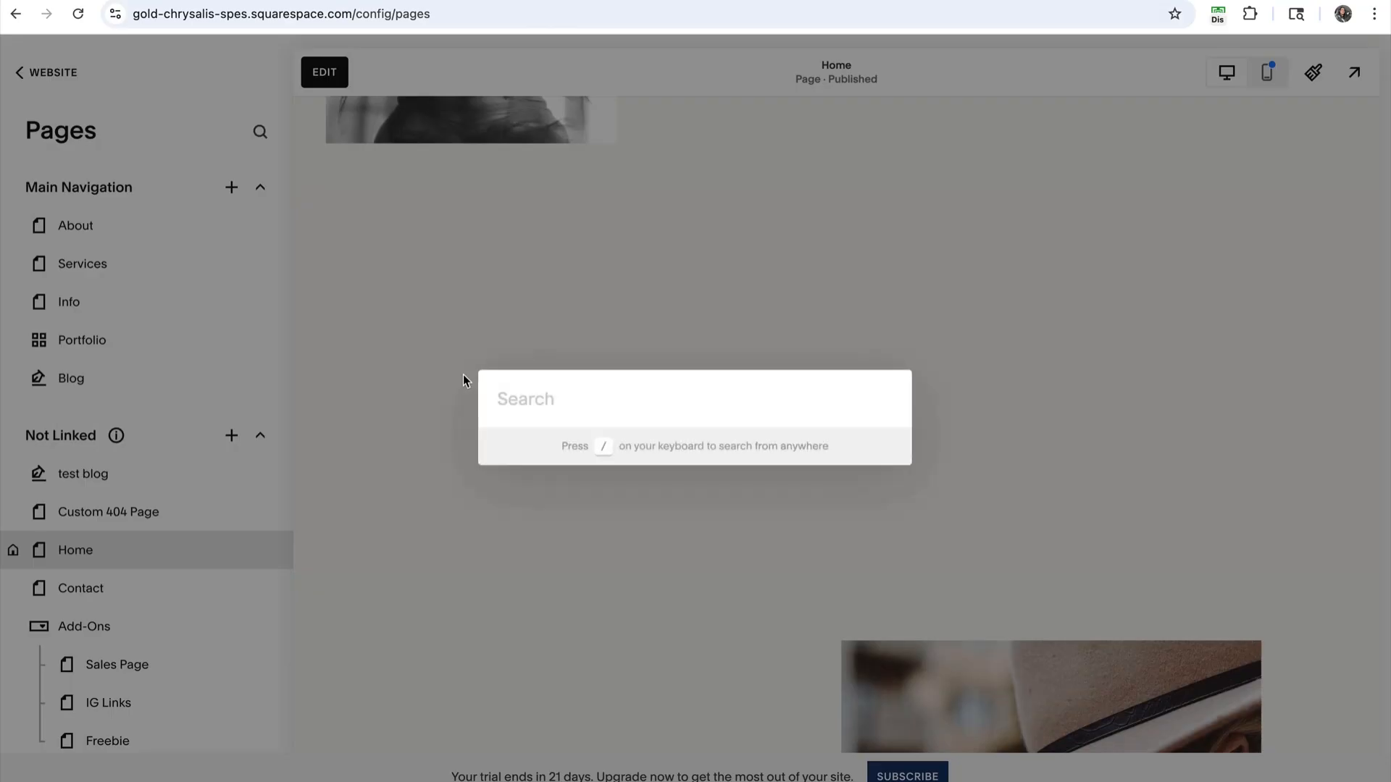
{"action": "type", "text": "code i"}
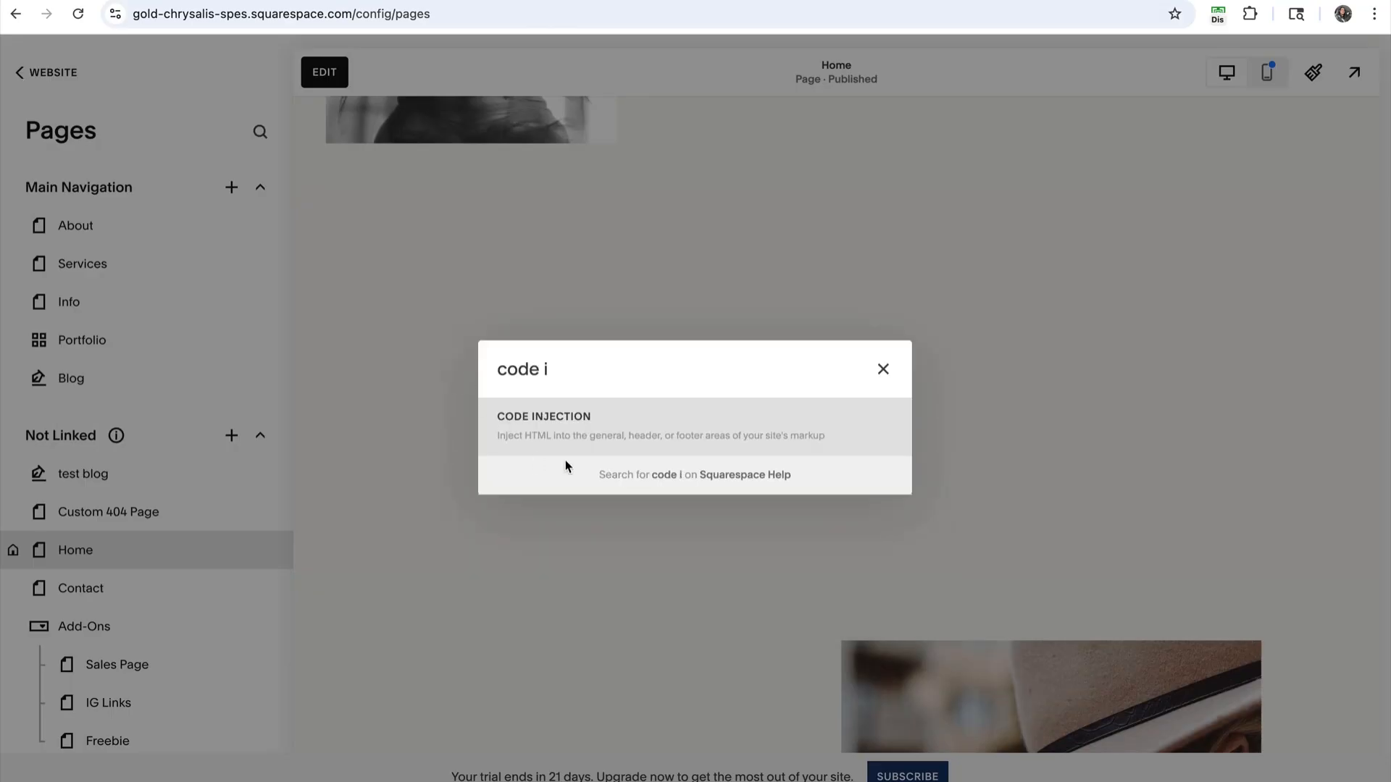
{"action": "left_click", "coordinate": [542, 425]}
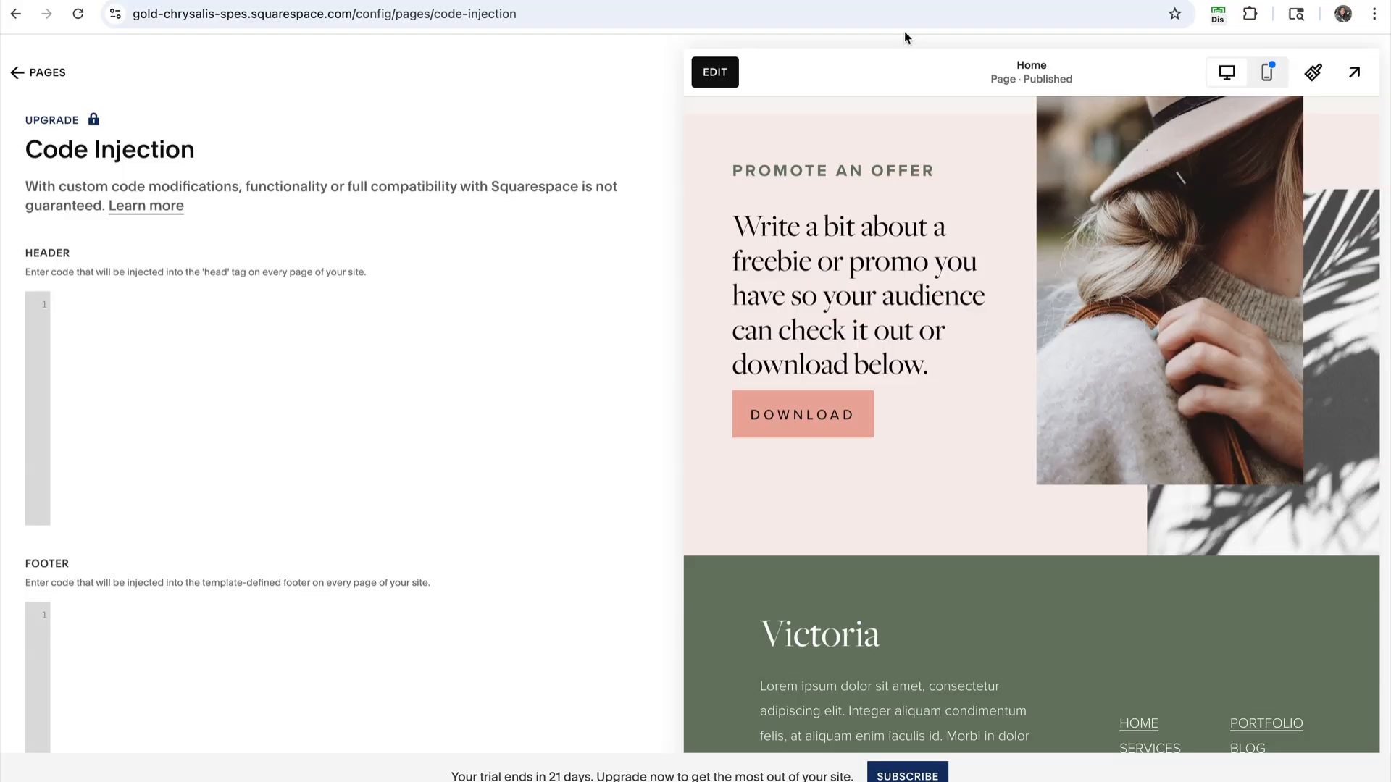
{"action": "left_click", "coordinate": [898, 2]}
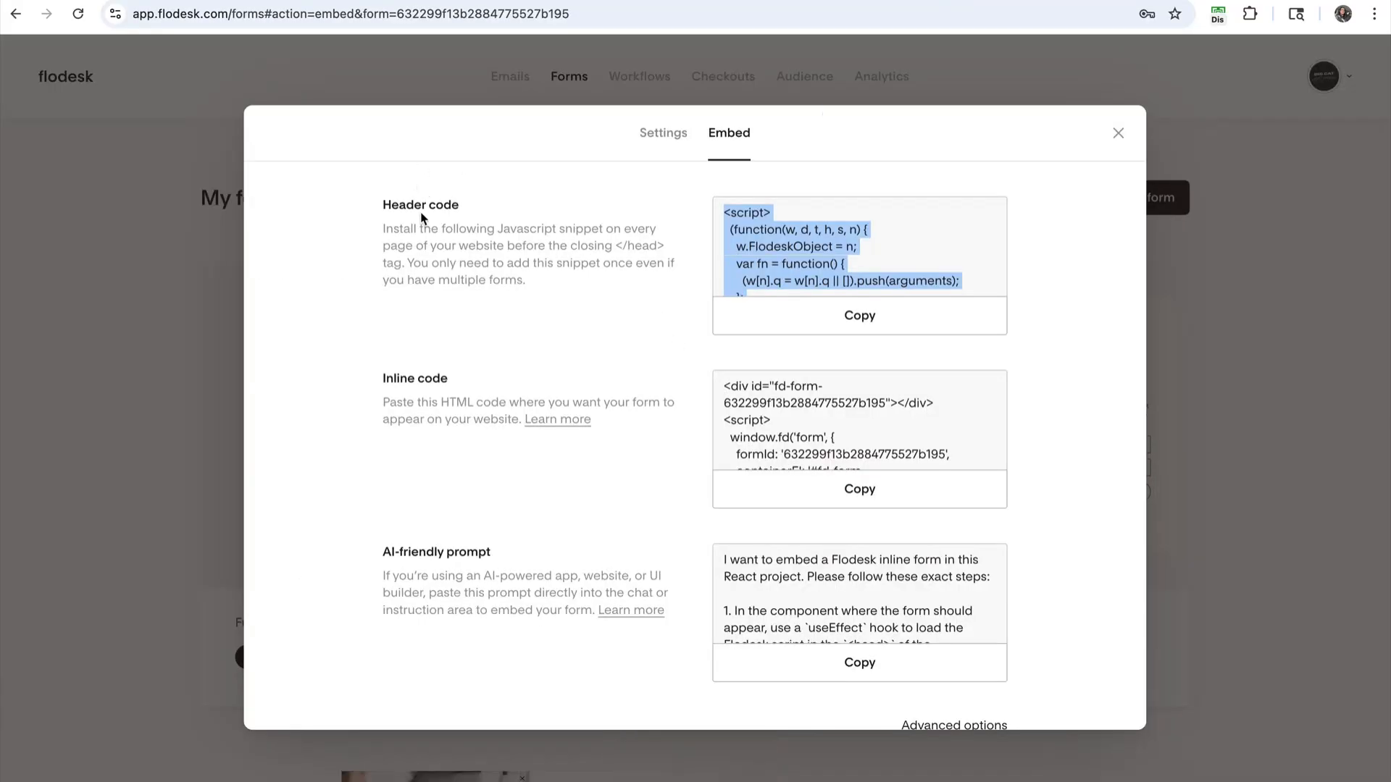
- Switch from Flodesk to Squarespace, paste the copied header code into the Code Injection Header field, and save it
{"action": "left_click_drag", "start_coordinate": [466, 207], "coordinate": [373, 210]}
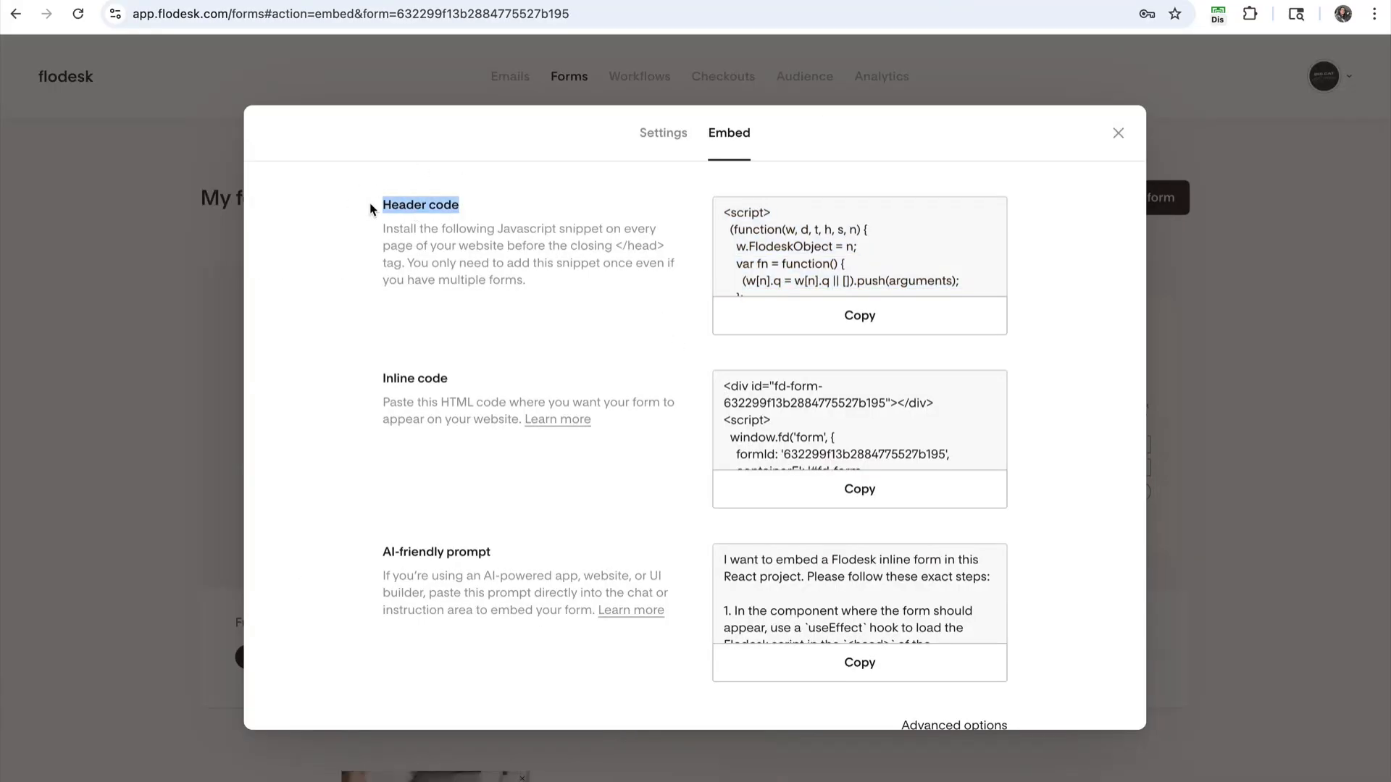
{"action": "left_click", "coordinate": [446, 257]}
{"action": "left_click", "coordinate": [326, 1]}
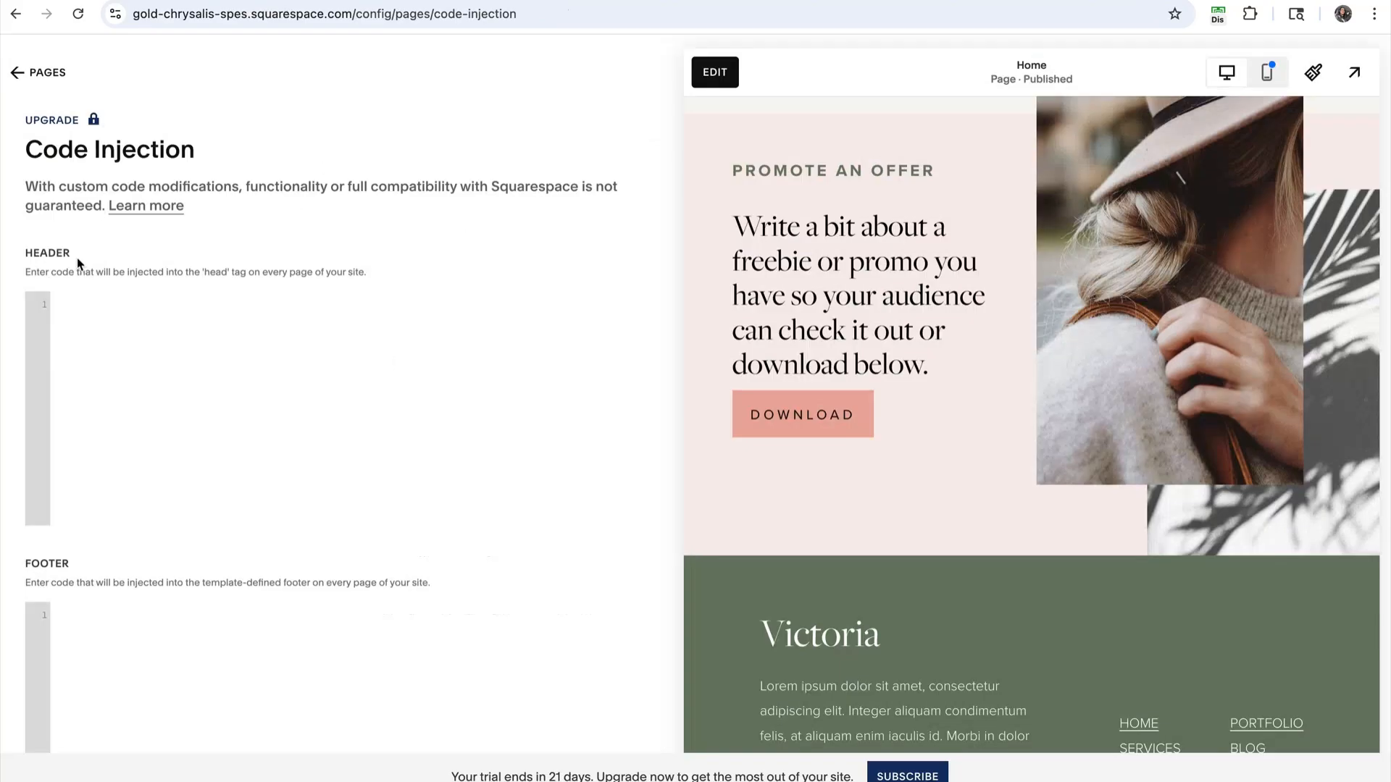
{"action": "left_click", "coordinate": [70, 309]}
{"action": "key", "text": "ctrl+v"}
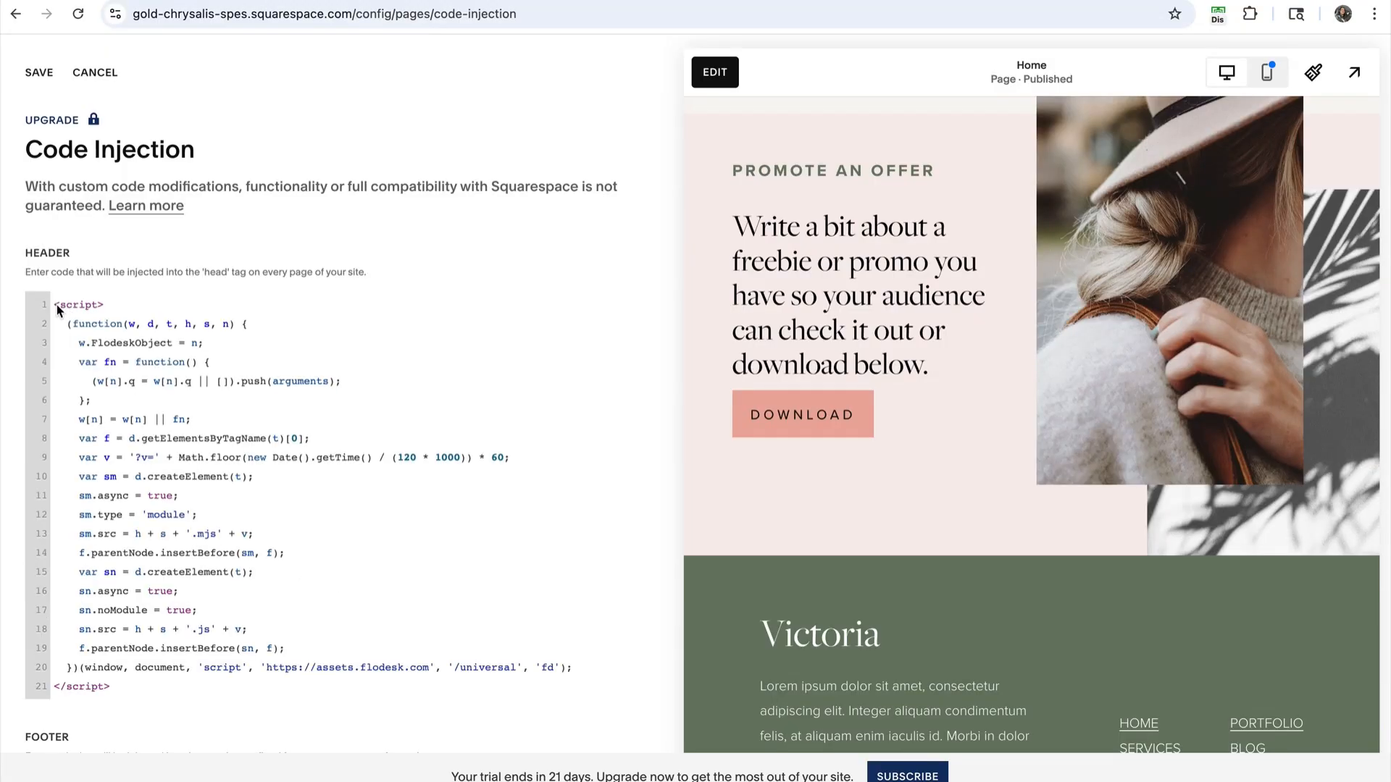
{"action": "left_click", "coordinate": [36, 81]}
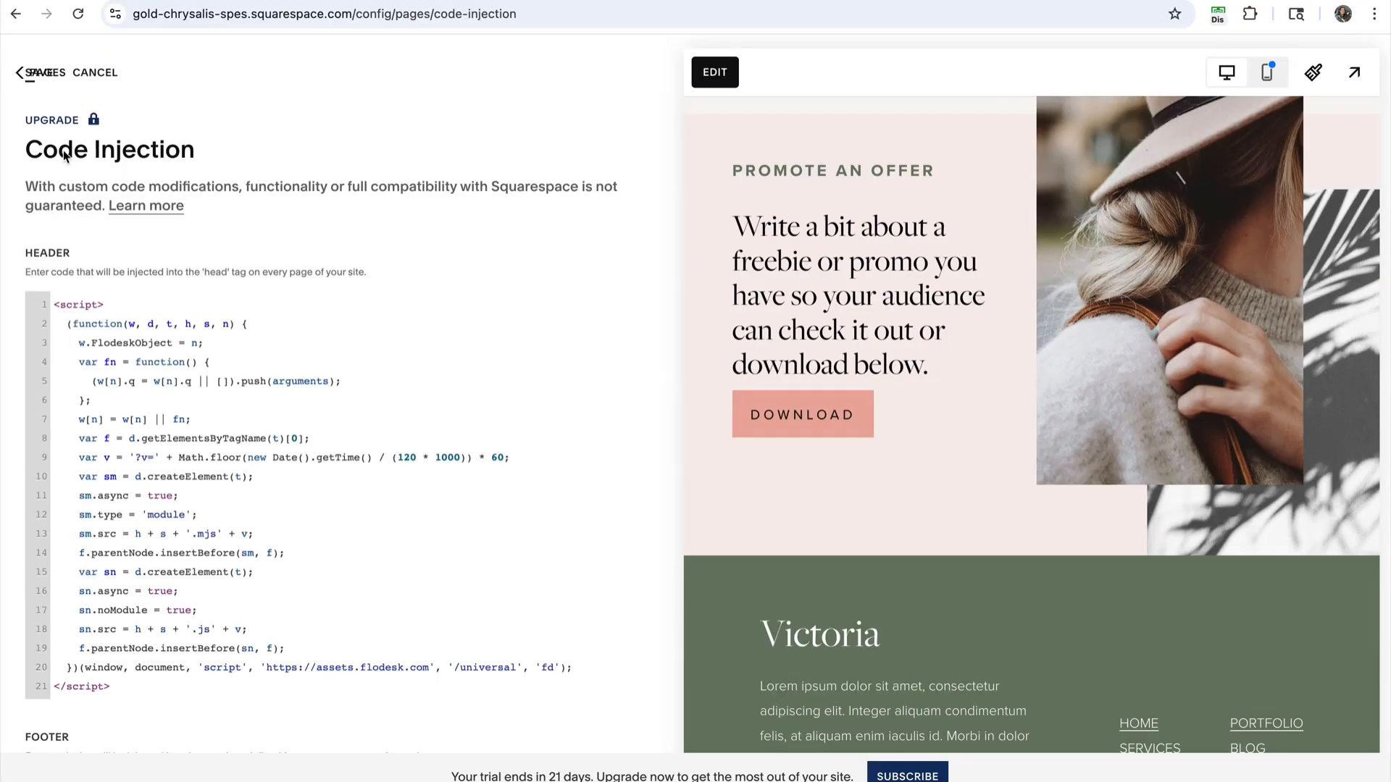
- Check the embedded free workbook form on the Home page in full-page preview, and close the form's embed dialog in Flodesk
{"action": "scroll", "coordinate": [901, 405], "scroll_direction": "down", "scroll_amount": 10}
{"action": "scroll", "coordinate": [900, 406], "scroll_direction": "down", "scroll_amount": 15}
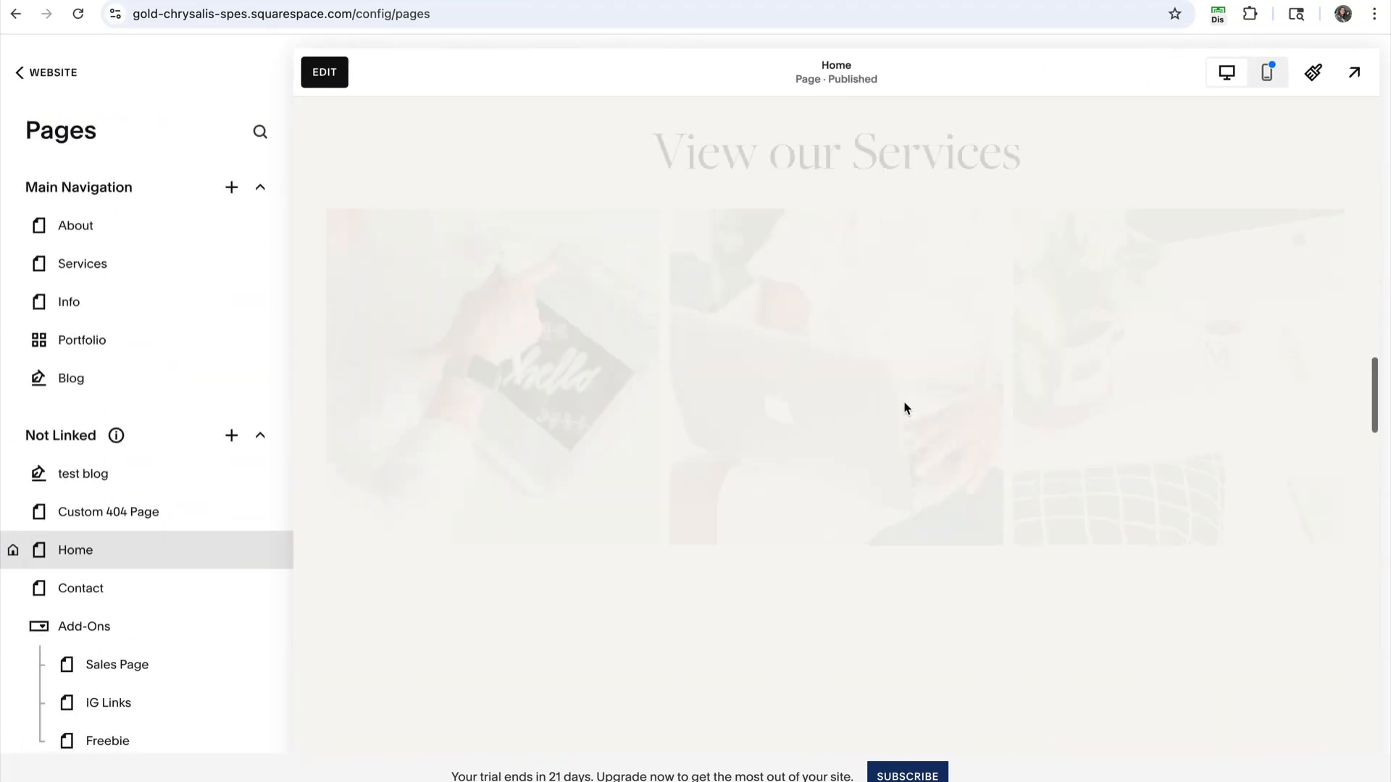
{"action": "scroll", "coordinate": [906, 402], "scroll_direction": "down", "scroll_amount": 6}
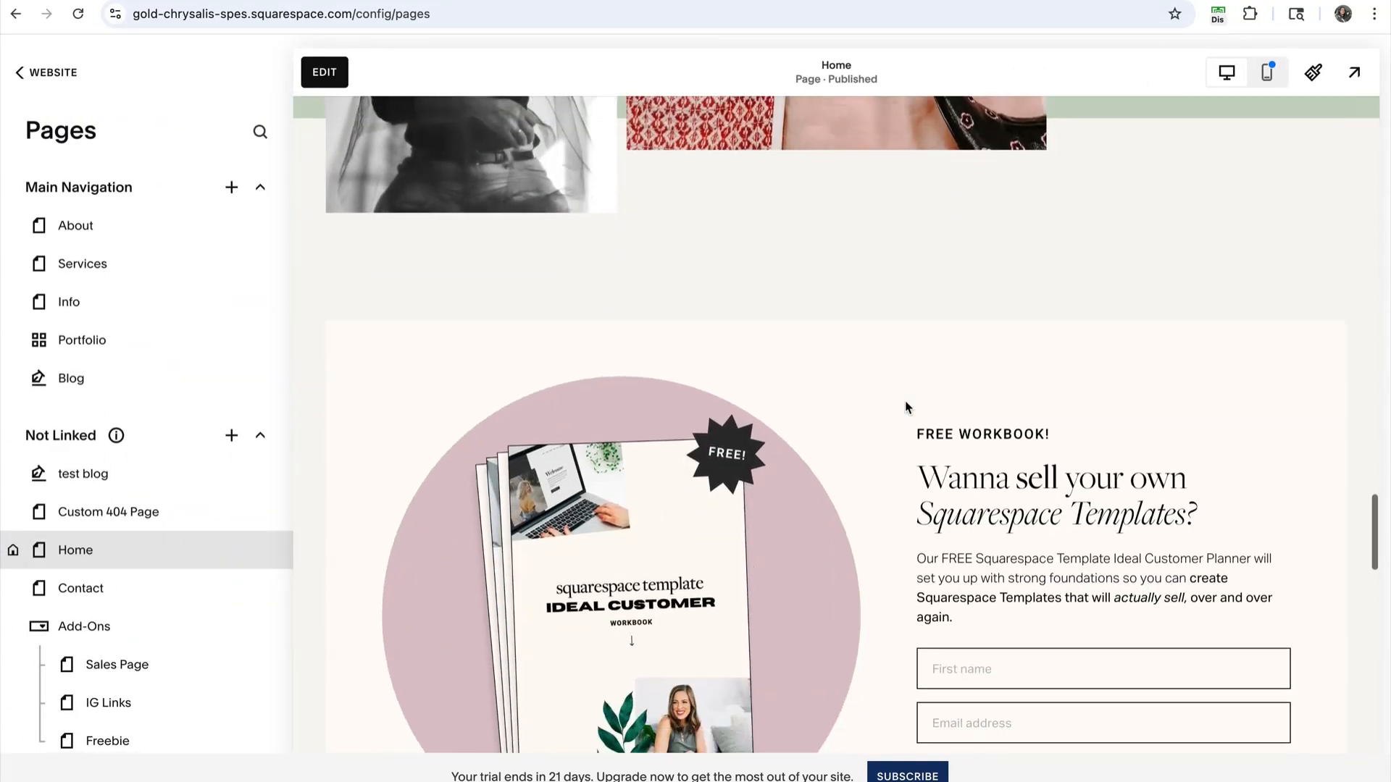
{"action": "left_click", "coordinate": [1349, 82]}
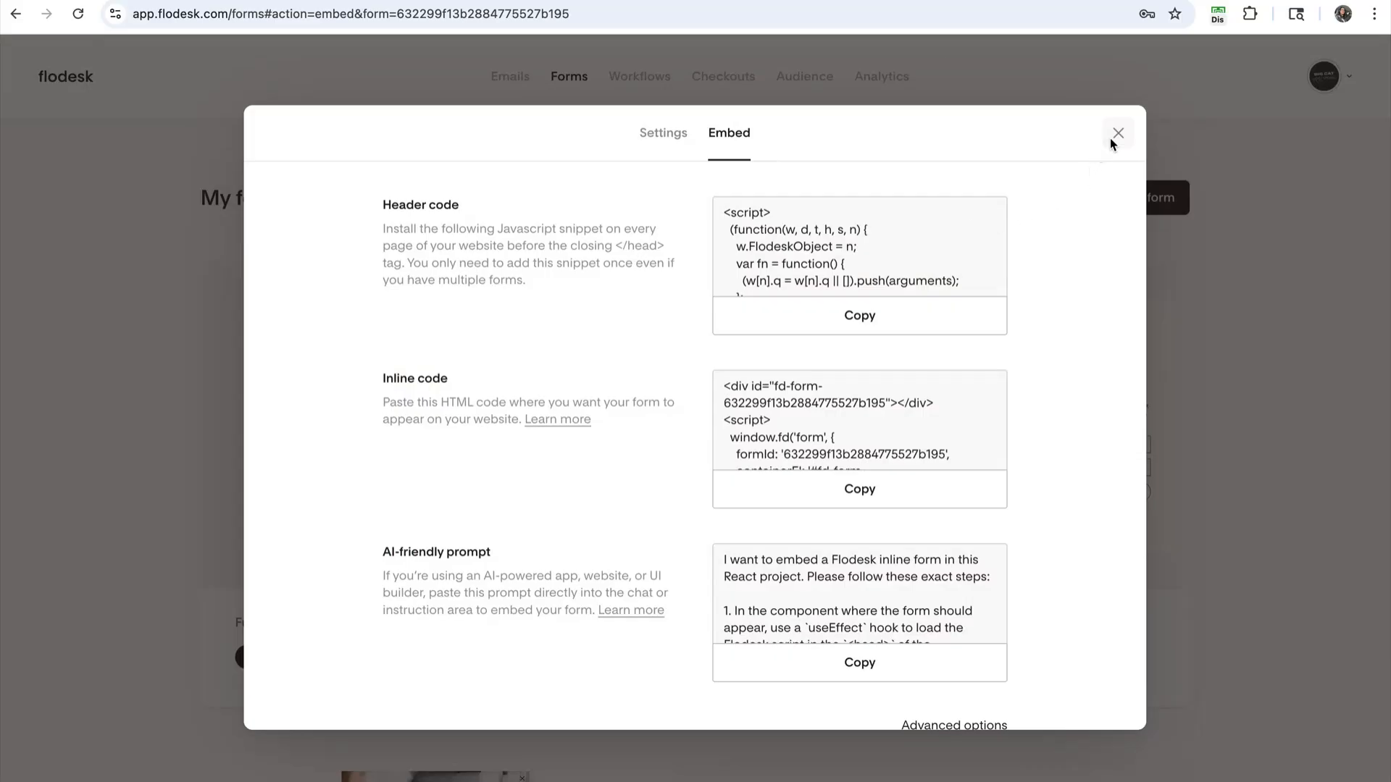
{"action": "left_click", "coordinate": [1113, 131]}
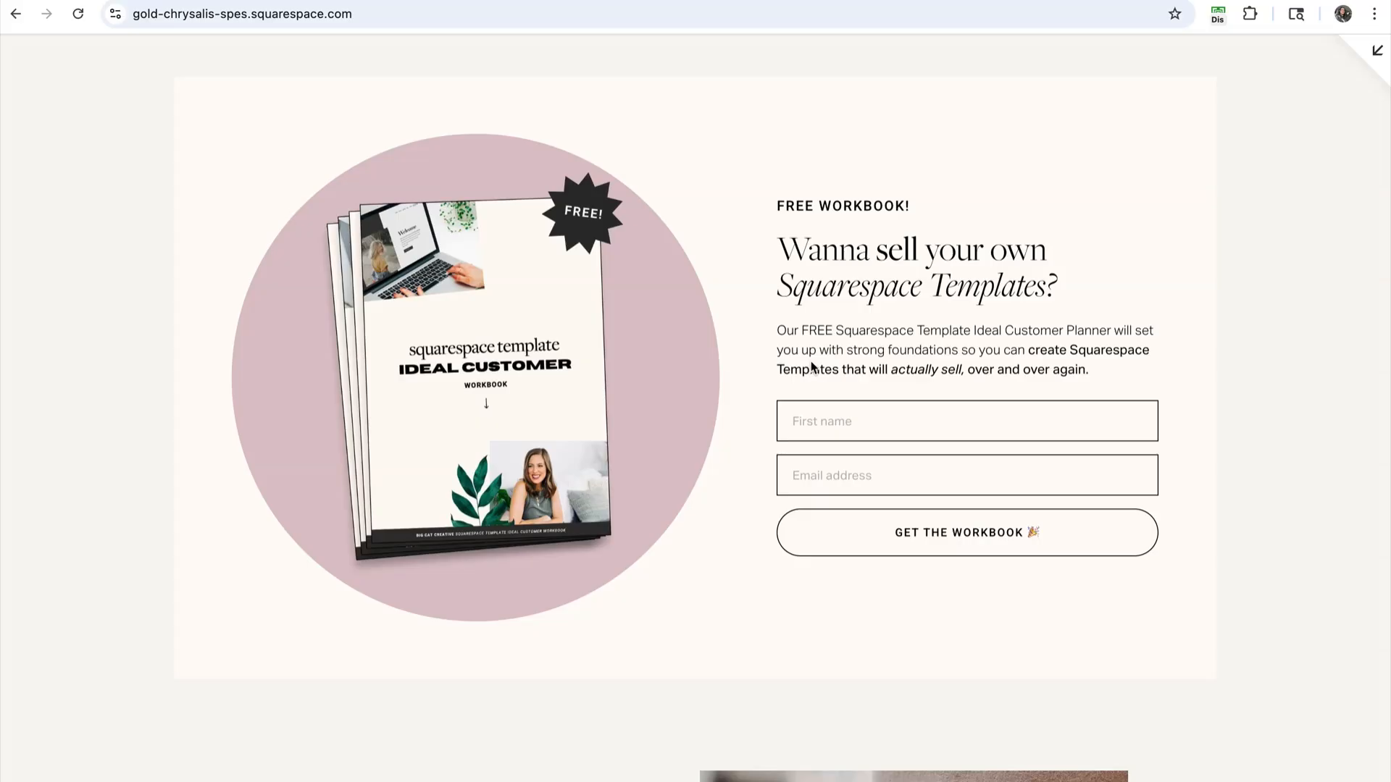
{"action": "left_click", "coordinate": [1373, 53]}
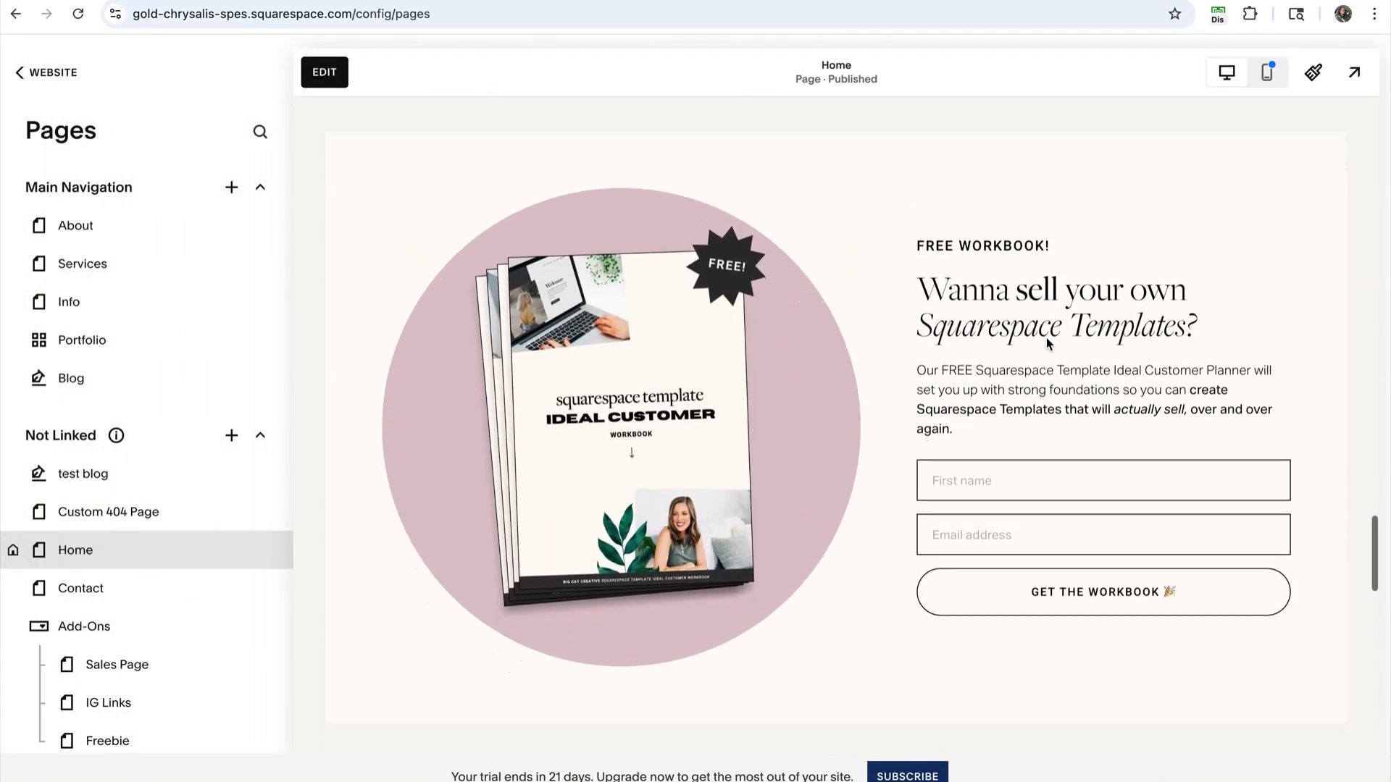
- Examine how the embedded workbook form sits among the Home page's sections, and return to the start of the page
{"action": "scroll", "coordinate": [1040, 341], "scroll_direction": "down", "scroll_amount": 1}
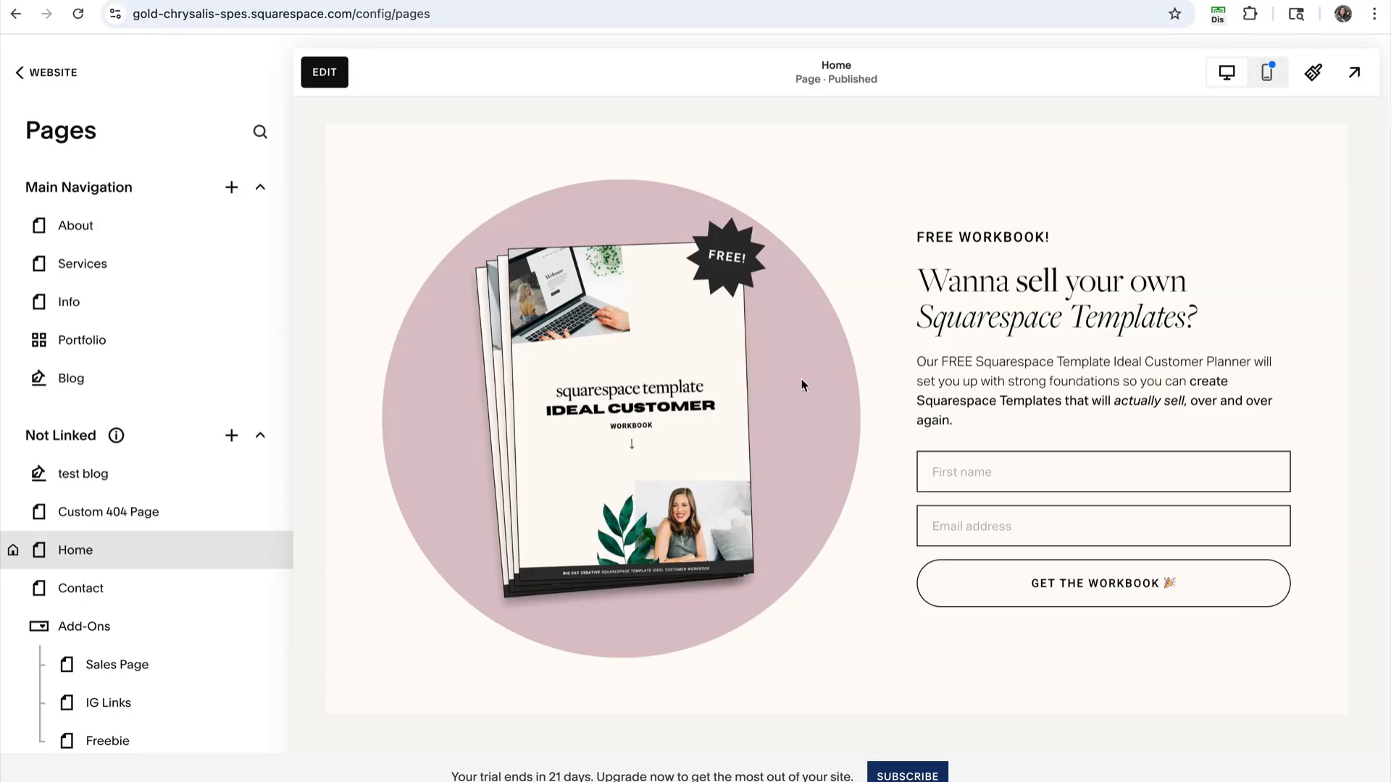
{"action": "scroll", "coordinate": [859, 384], "scroll_direction": "up", "scroll_amount": 5}
{"action": "scroll", "coordinate": [859, 384], "scroll_direction": "down", "scroll_amount": 6}
{"action": "scroll", "coordinate": [859, 382], "scroll_direction": "up", "scroll_amount": 1}
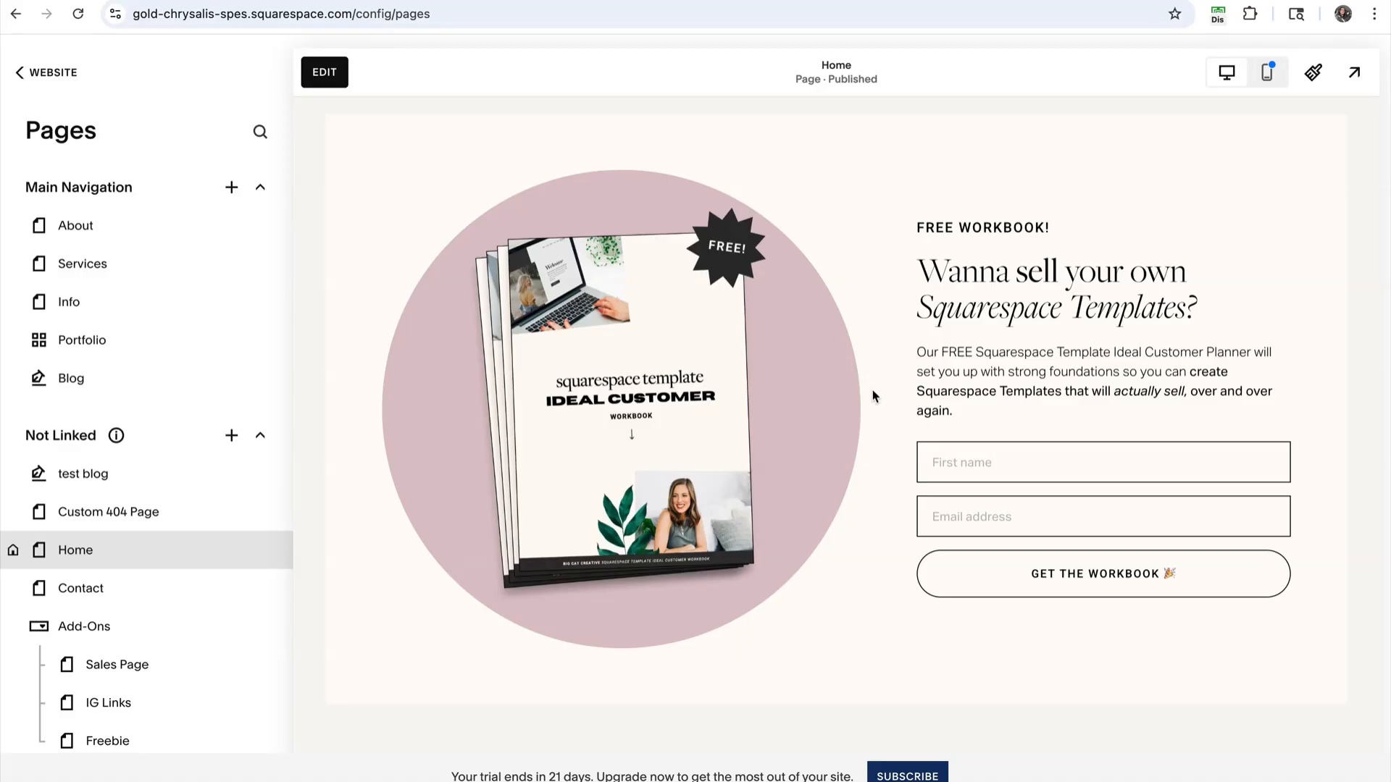
{"action": "scroll", "coordinate": [874, 404], "scroll_direction": "up", "scroll_amount": 4}
{"action": "scroll", "coordinate": [873, 404], "scroll_direction": "up", "scroll_amount": 12}
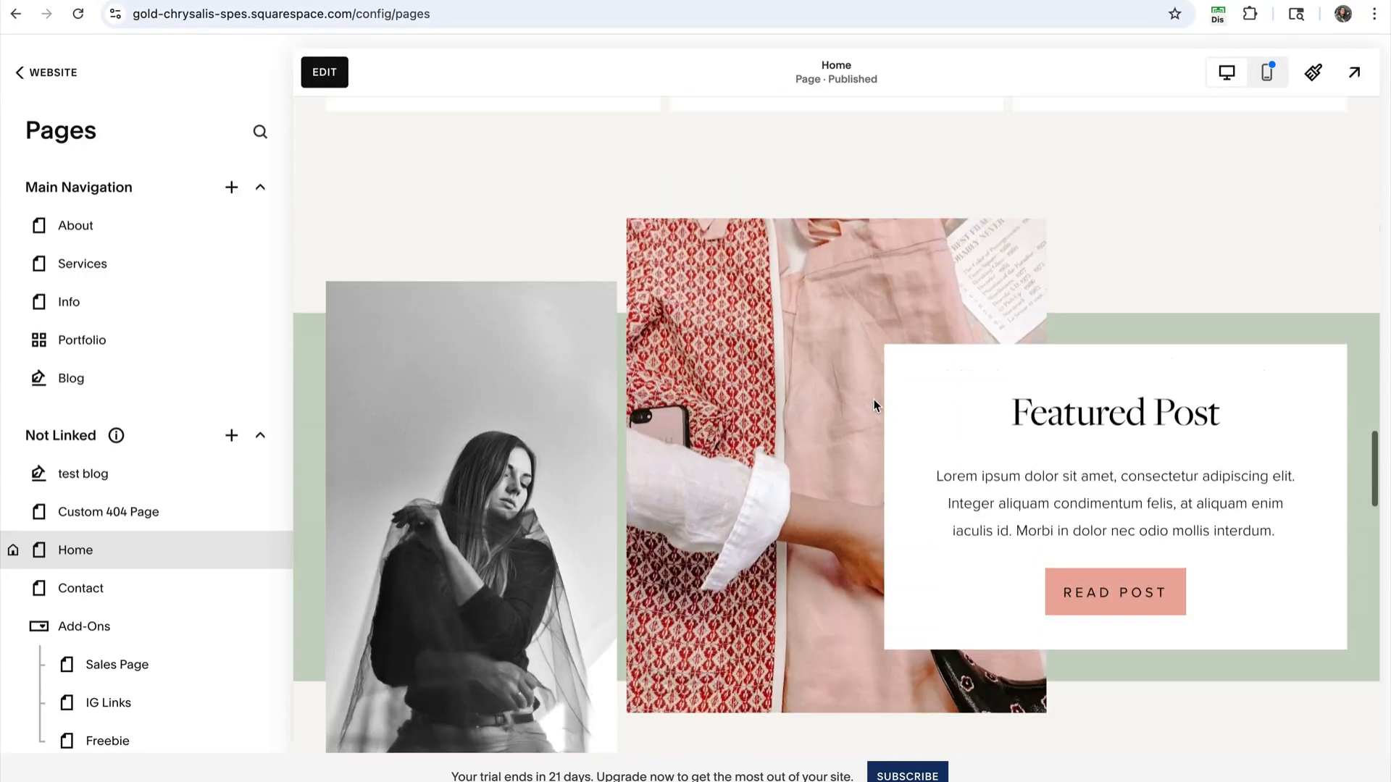
{"action": "scroll", "coordinate": [874, 404], "scroll_direction": "up", "scroll_amount": 12}
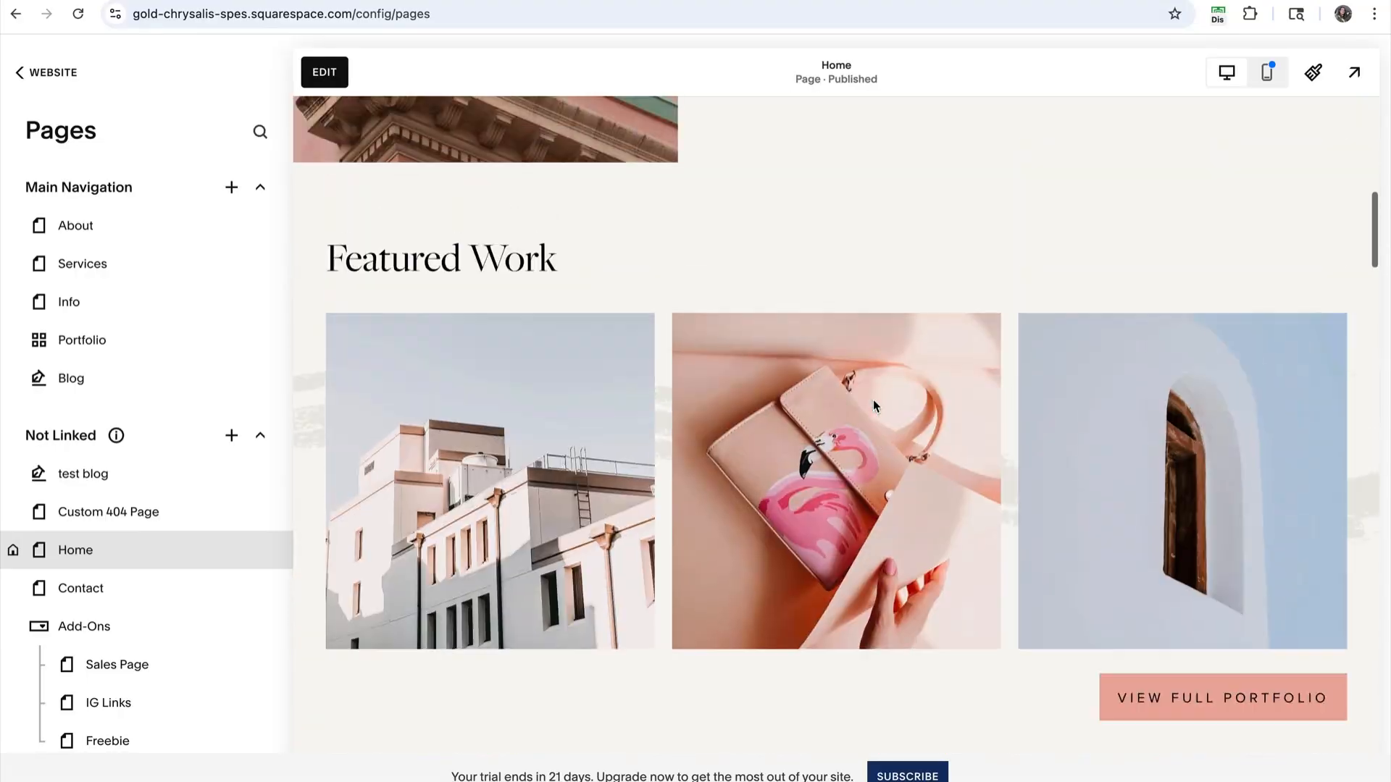
{"action": "scroll", "coordinate": [873, 404], "scroll_direction": "up", "scroll_amount": 5}
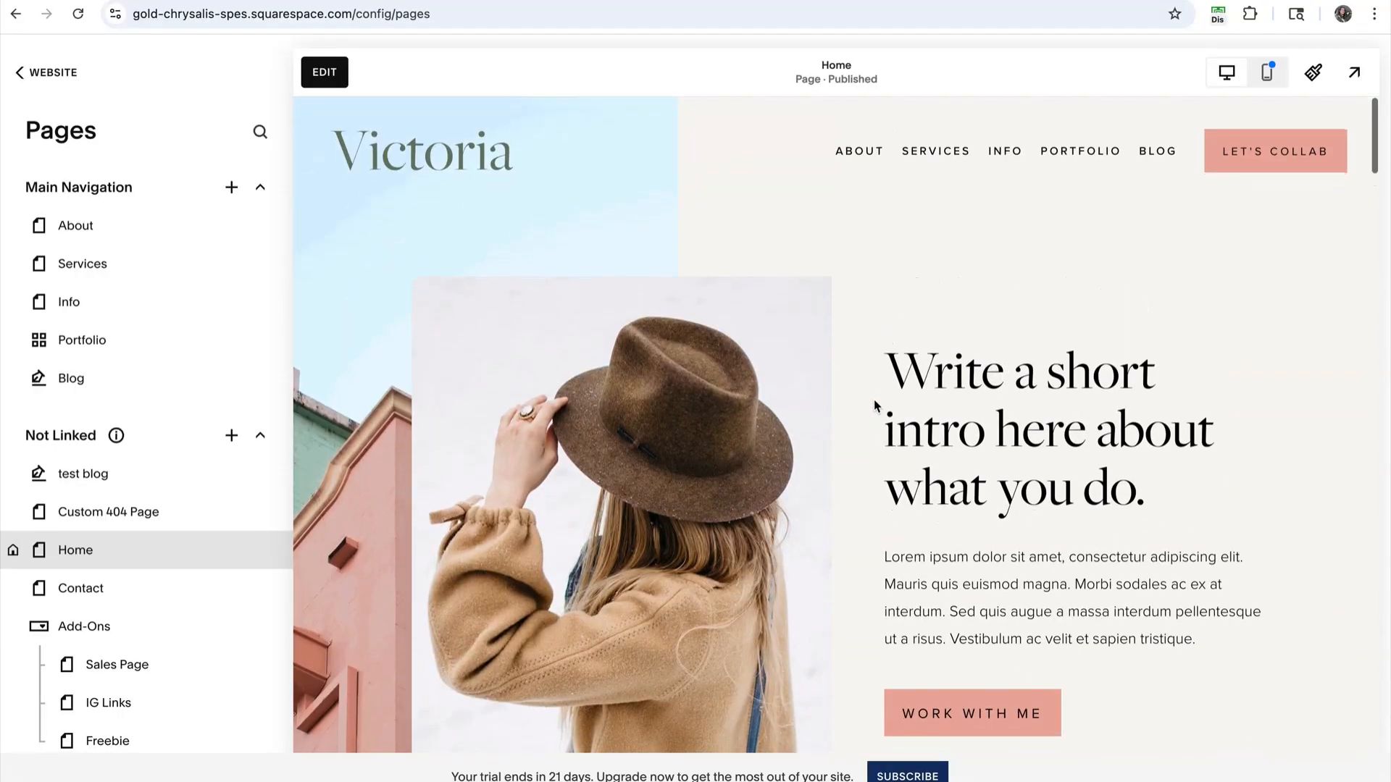